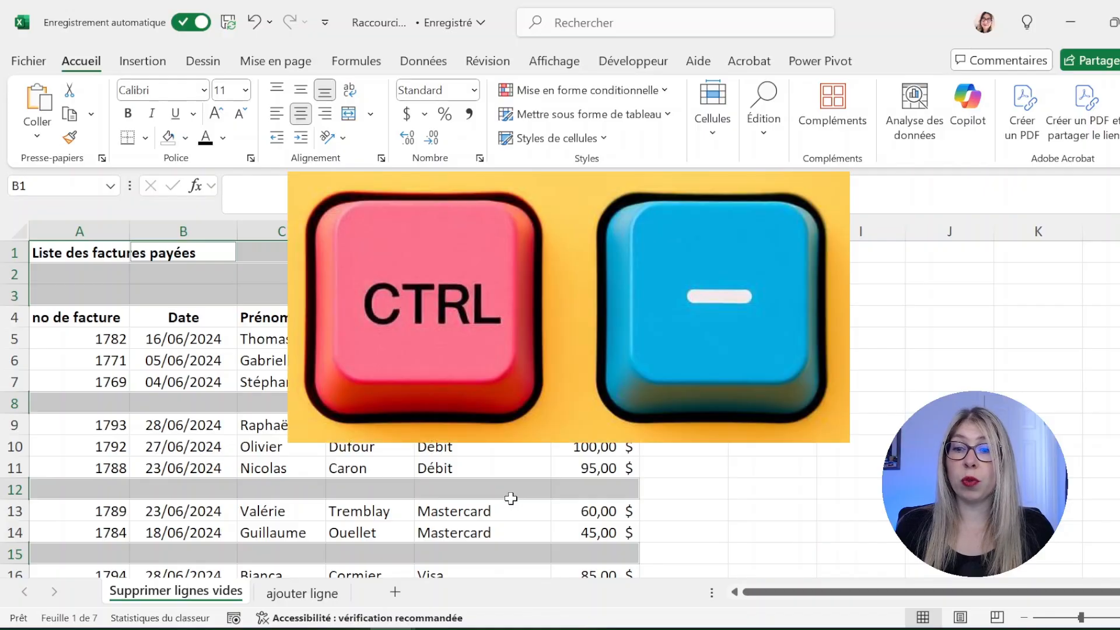
{"action": "key", "text": "ctrl+minus"}
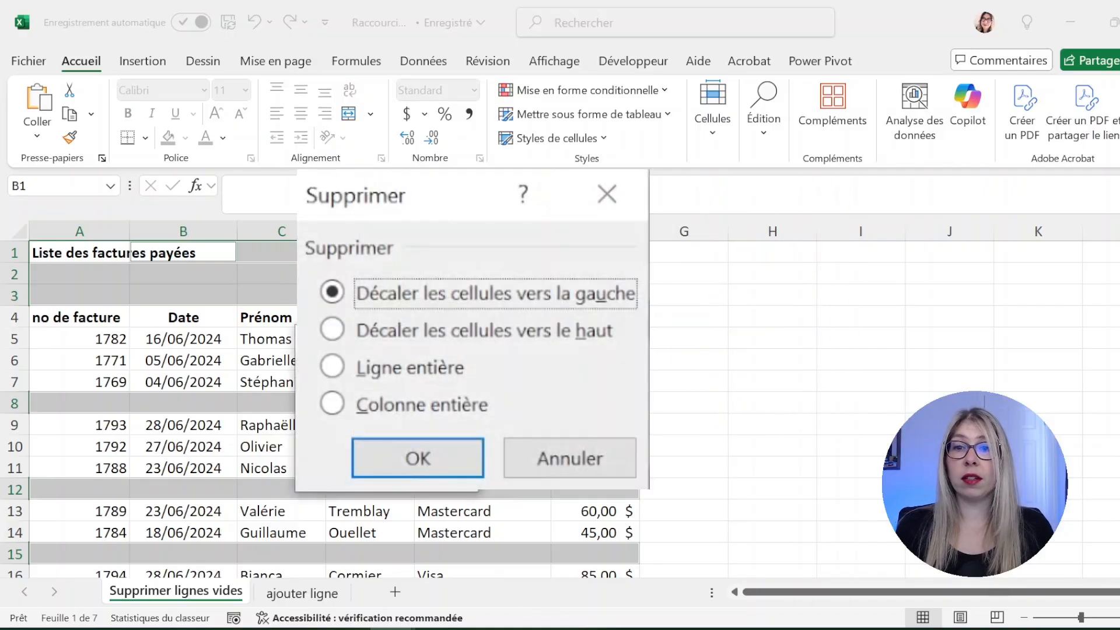
{"action": "left_click", "coordinate": [385, 374]}
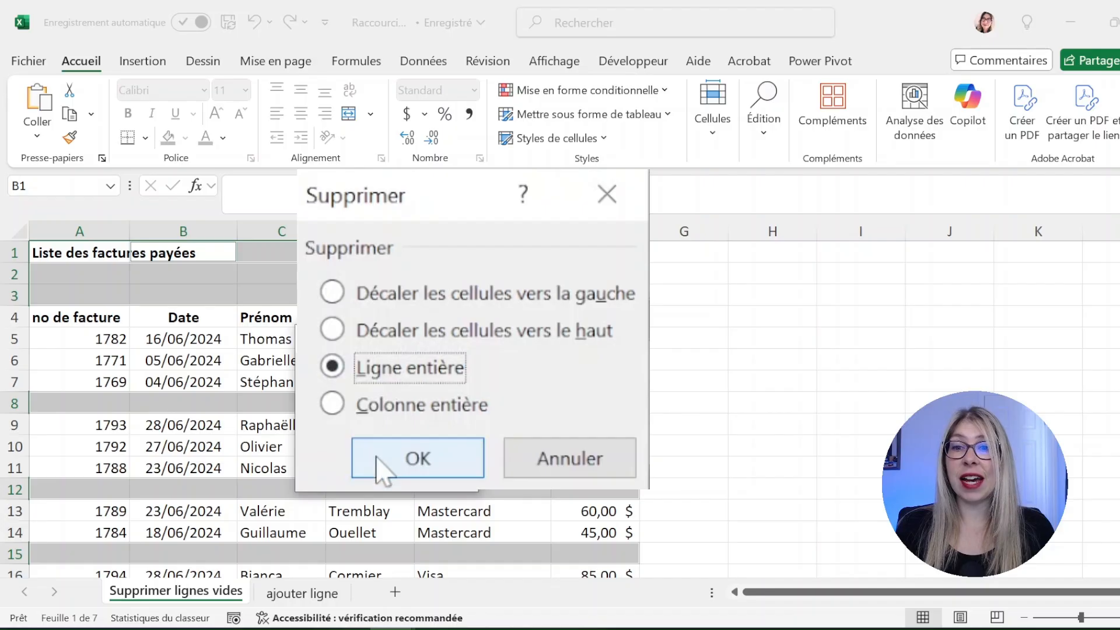
{"action": "left_click", "coordinate": [379, 459]}
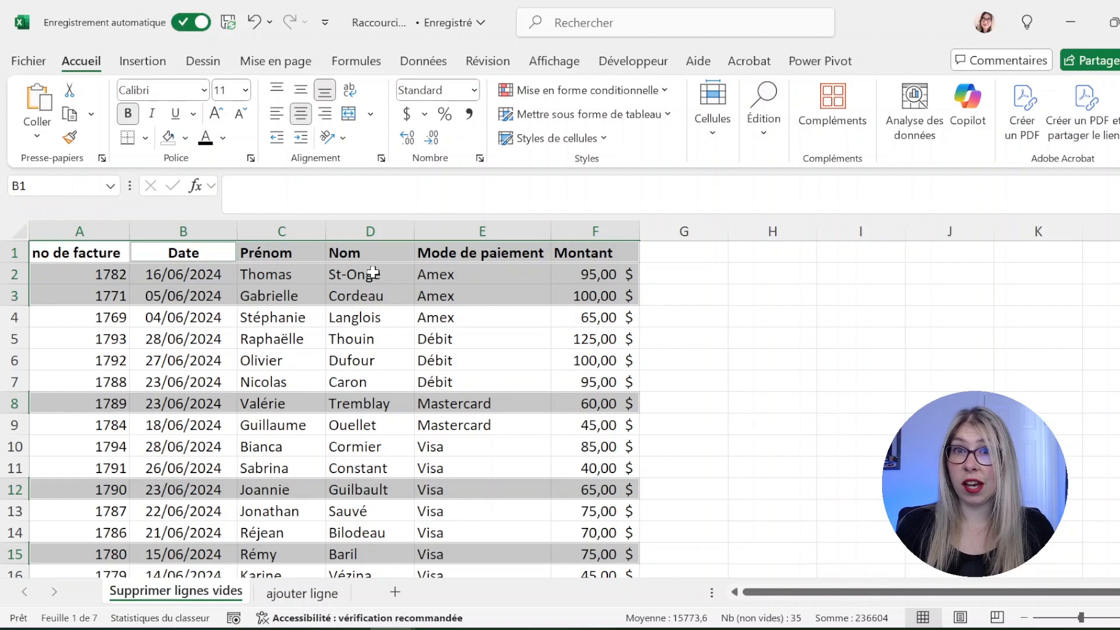
{"action": "key", "text": "ctrl+z"}
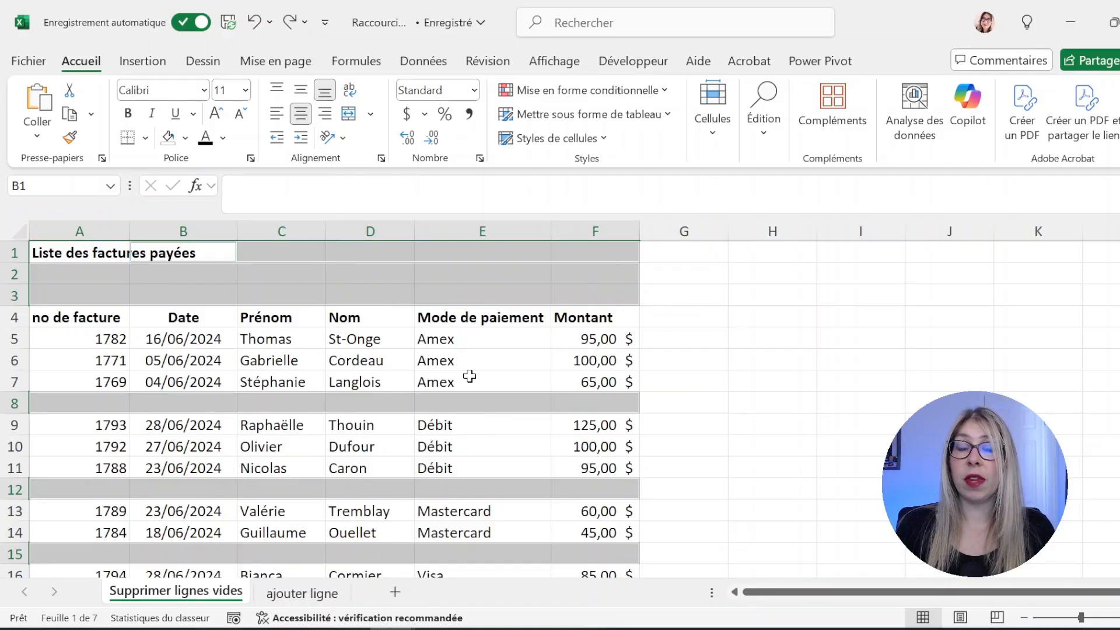
{"action": "left_click", "coordinate": [357, 387]}
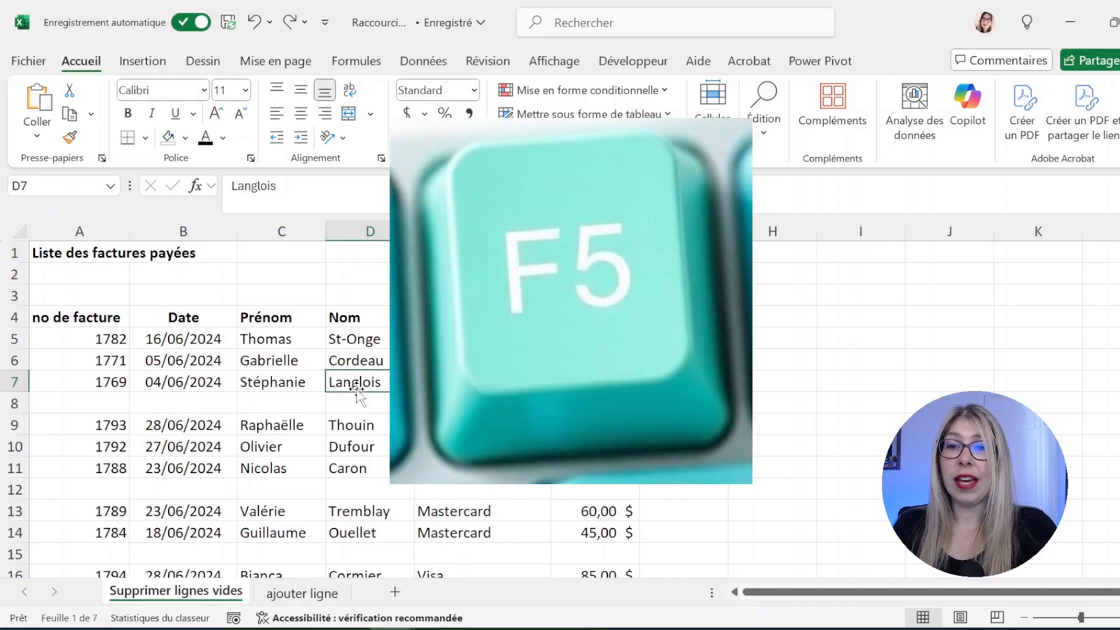
{"action": "key", "text": "F5"}
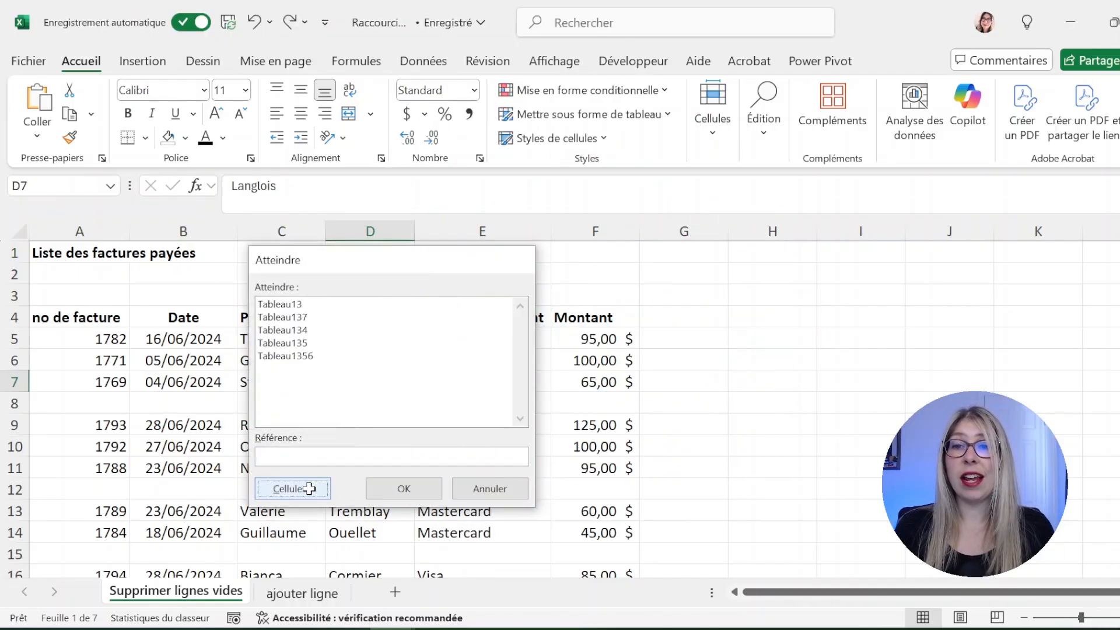
{"action": "left_click", "coordinate": [310, 496]}
{"action": "left_click", "coordinate": [294, 409]}
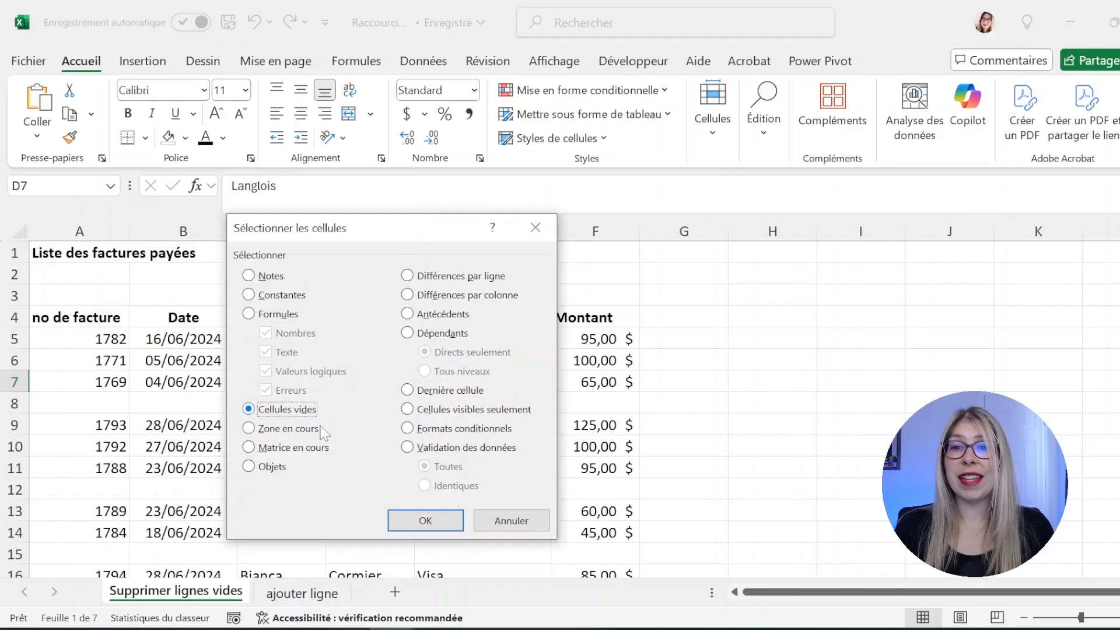
{"action": "left_click", "coordinate": [426, 522]}
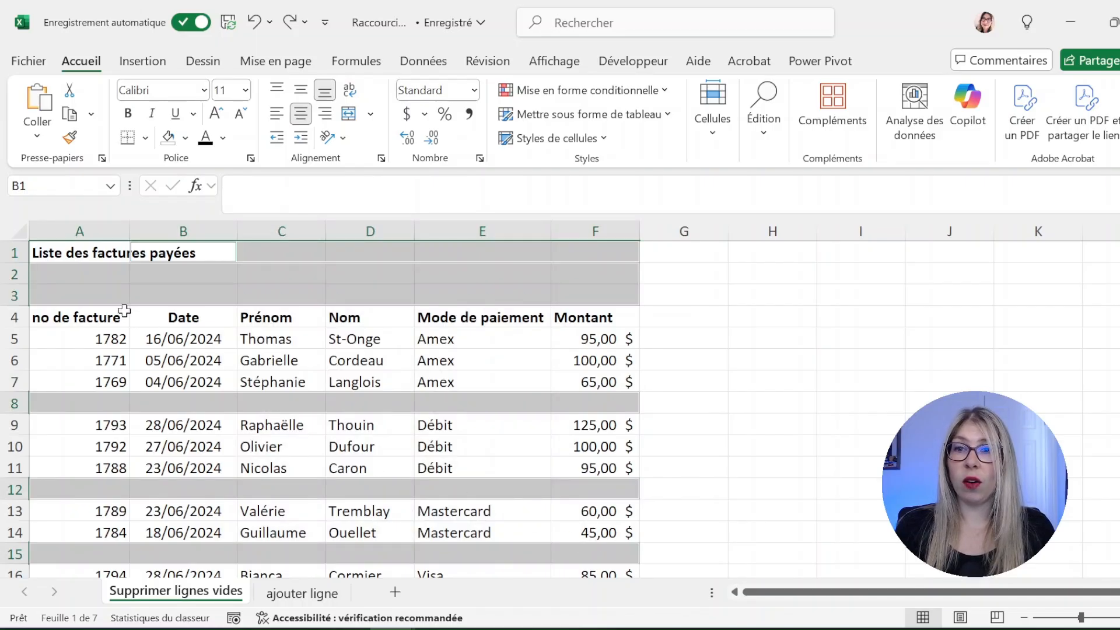
{"action": "key", "text": "ctrl"}
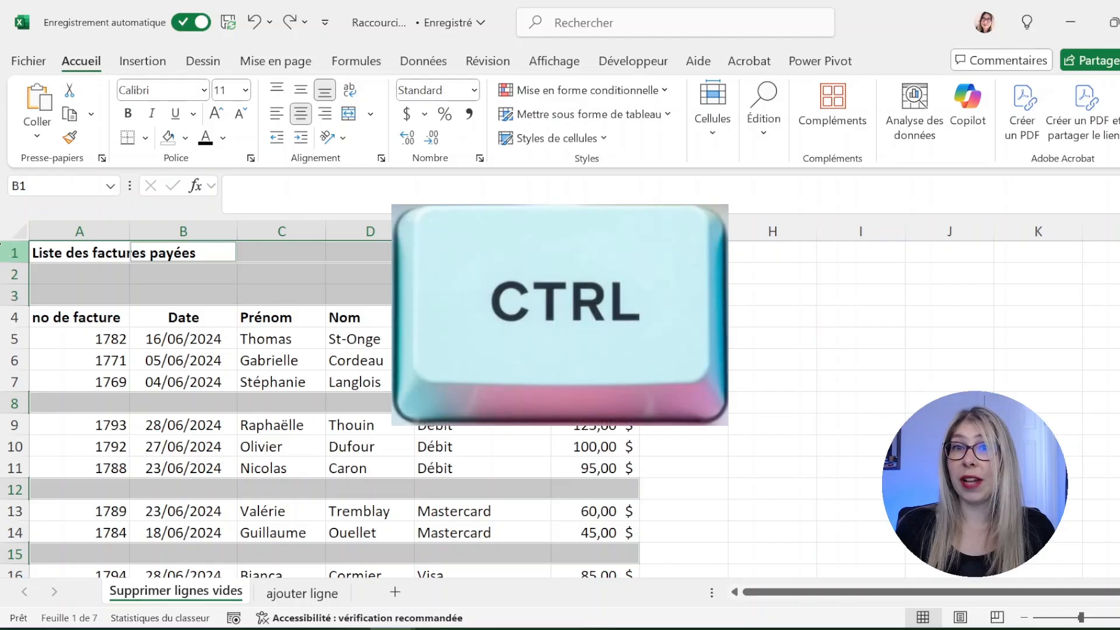
Exclude title row 1 from the selection and delete the selected blank rows as entire rows
{"action": "left_click", "coordinate": [16, 252]}
{"action": "left_click", "coordinate": [16, 254], "text": "ctrl"}
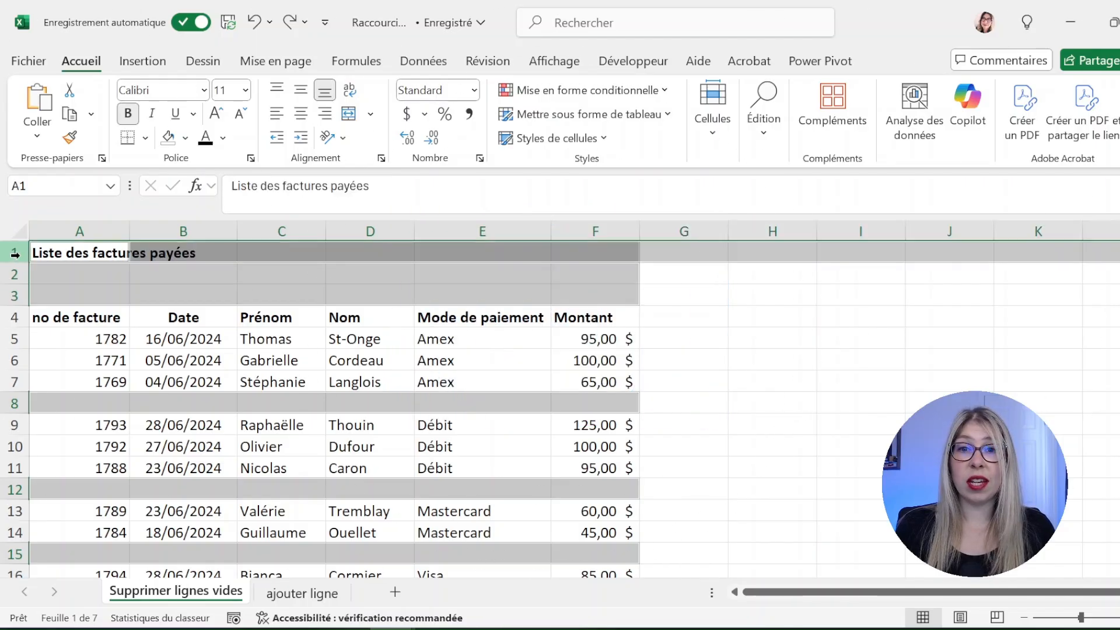
{"action": "left_click", "coordinate": [8, 254], "text": "ctrl"}
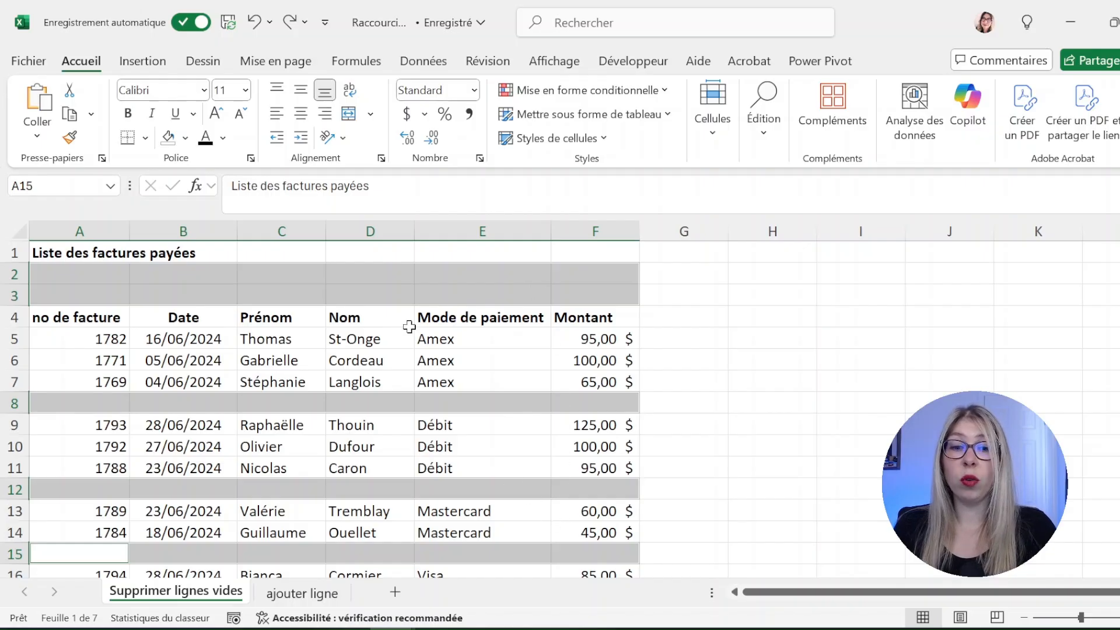
{"action": "key", "text": "ctrl+minus"}
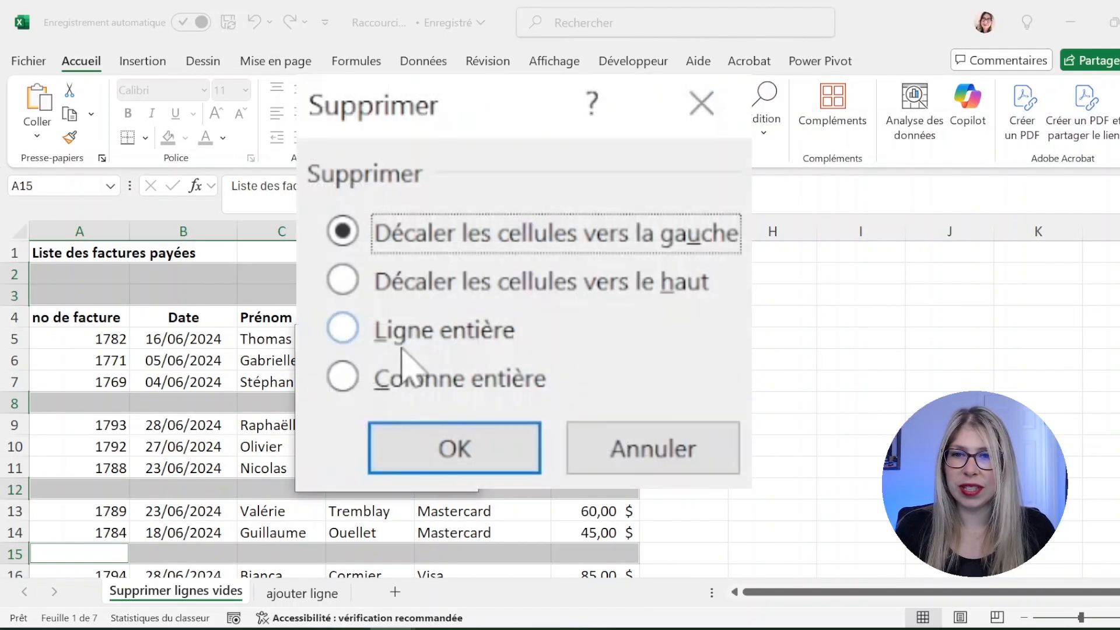
{"action": "key", "text": "l"}
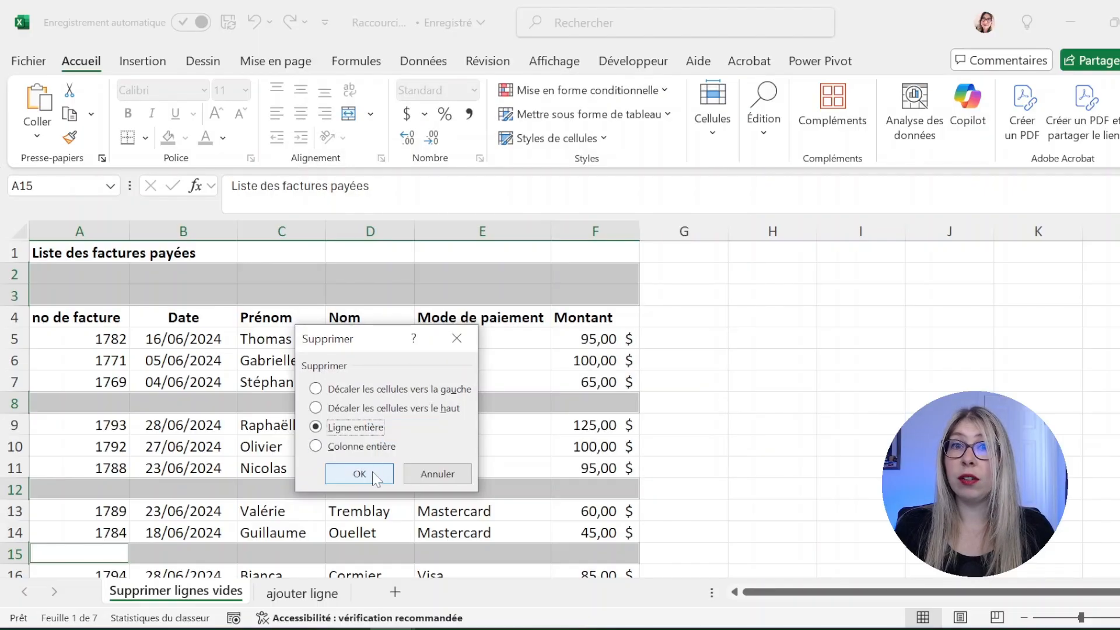
{"action": "left_click", "coordinate": [376, 478]}
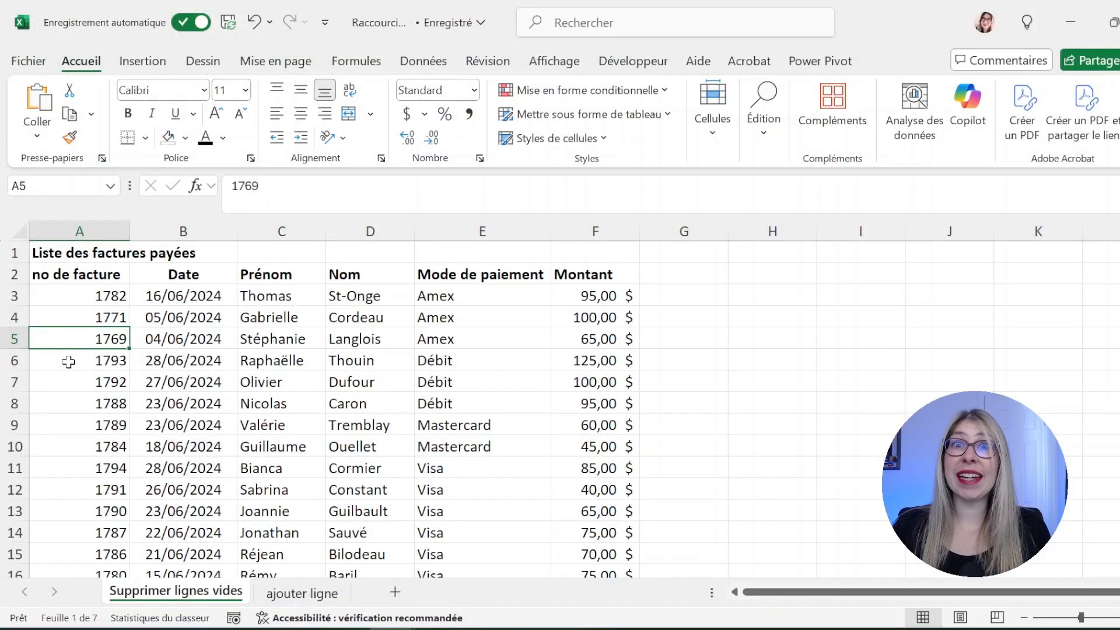
Insert a blank row above invoice 1769, then delete it again
{"action": "left_click", "coordinate": [12, 341]}
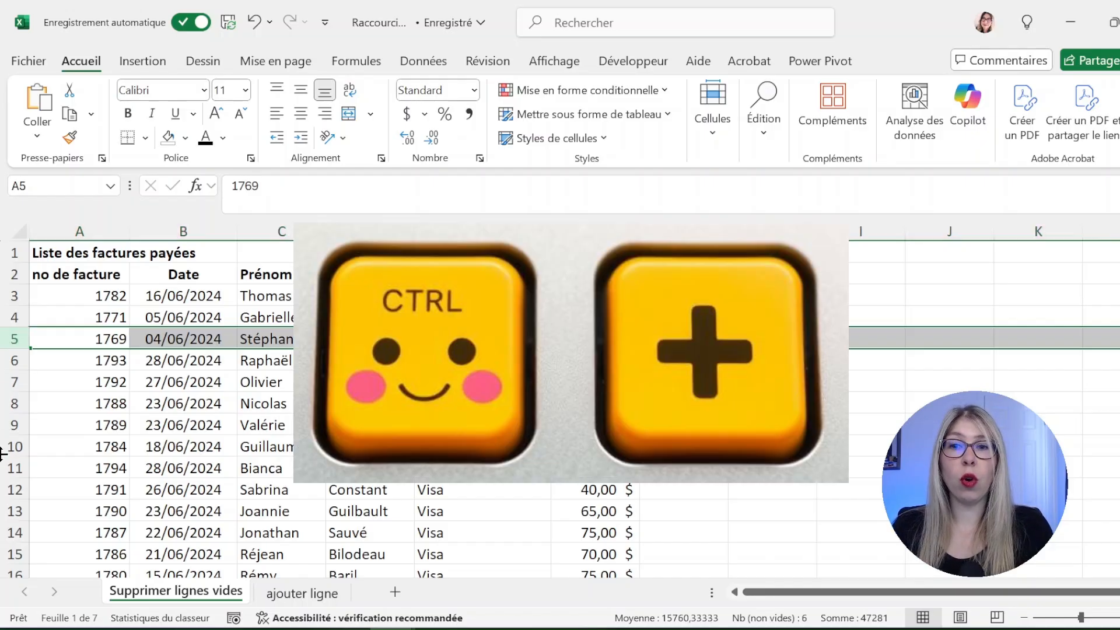
{"action": "key", "text": "ctrl+plus"}
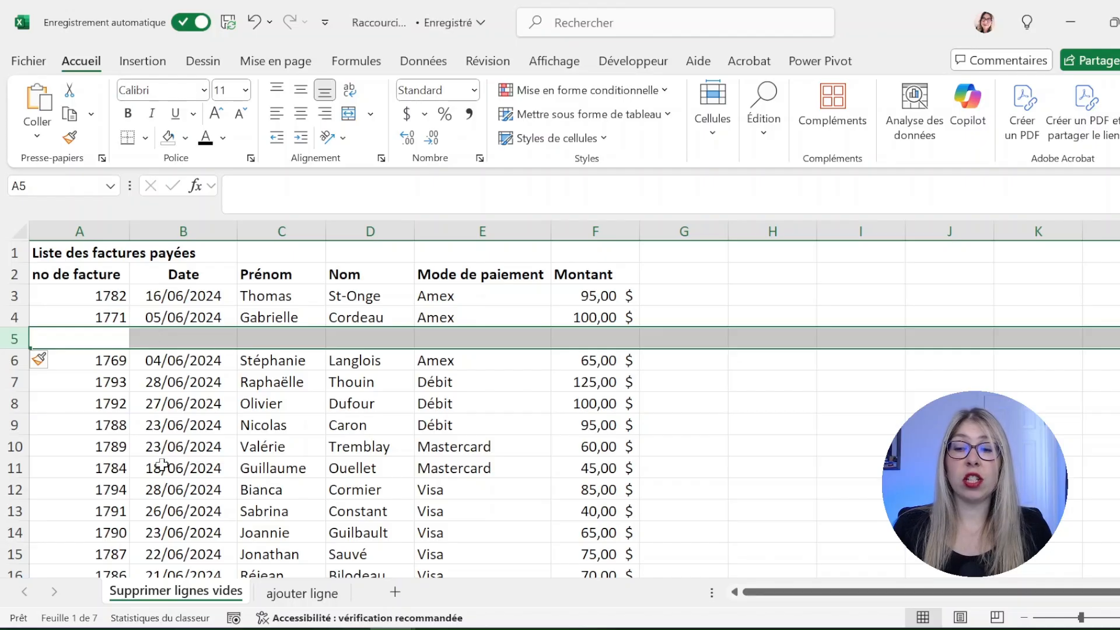
{"action": "key", "text": "ctrl+minus"}
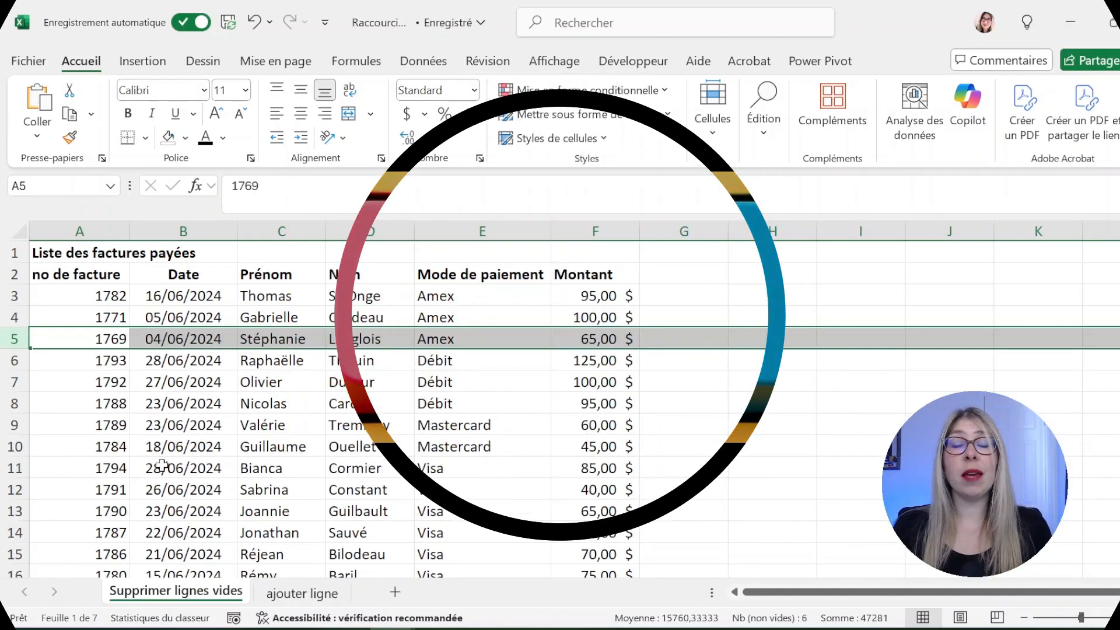
Insert three blank rows above invoice 1769 across rows 5–7, then delete them
{"action": "key", "text": "Left"}
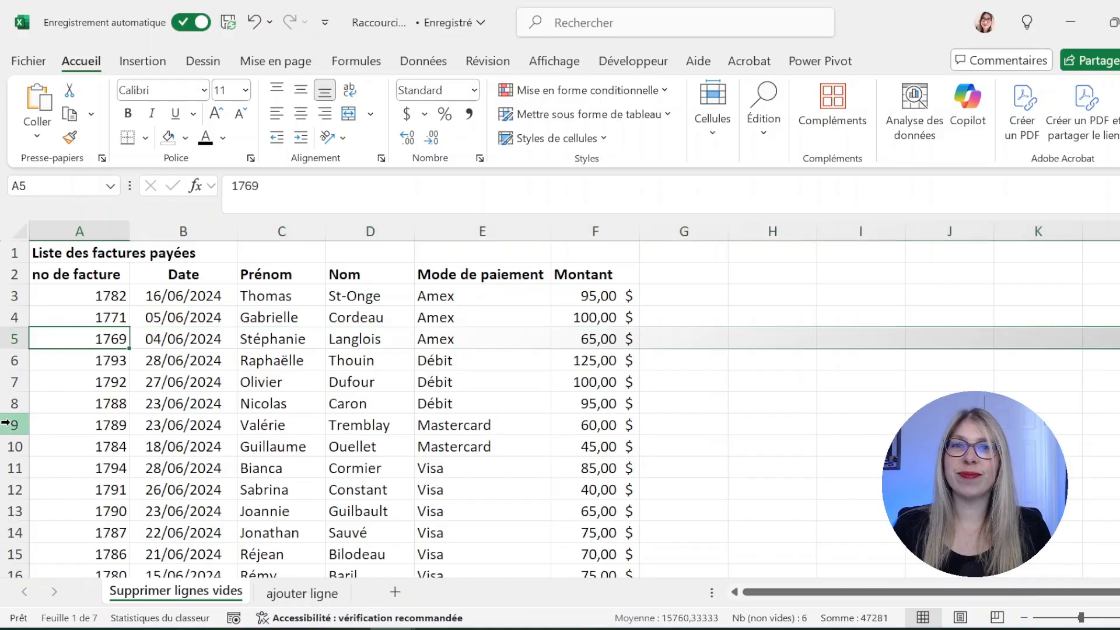
{"action": "left_click", "coordinate": [13, 339]}
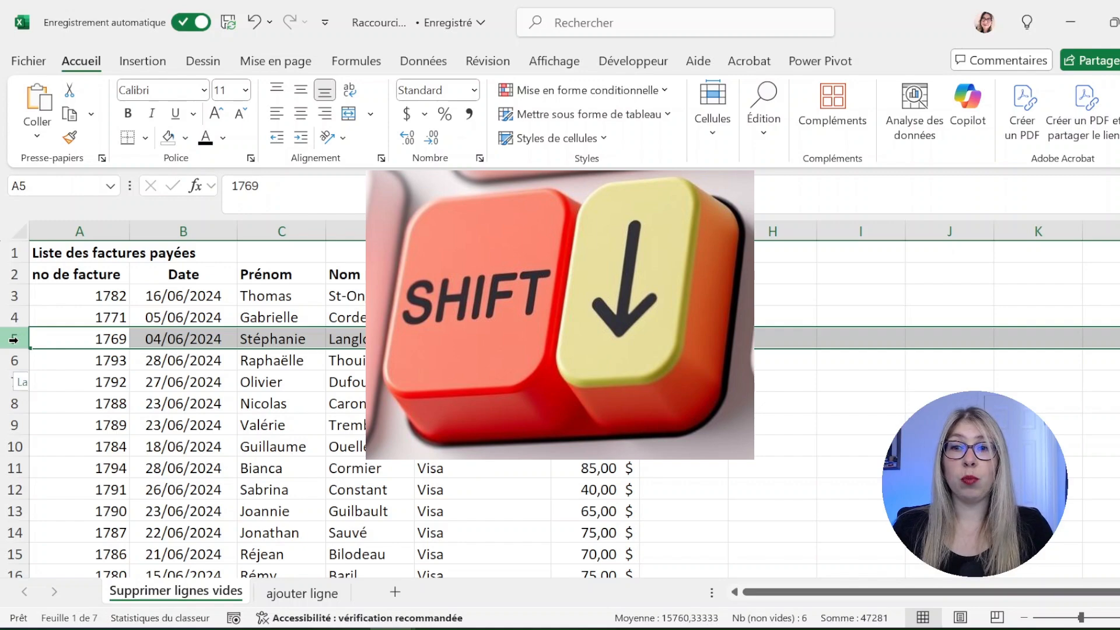
{"action": "key", "text": "shift+Down"}
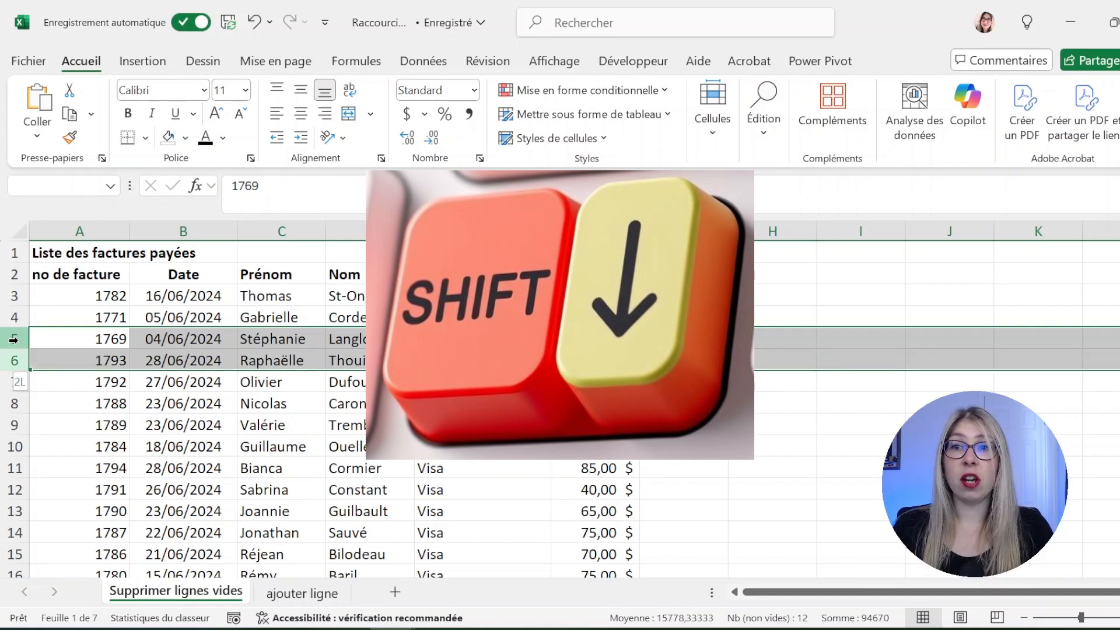
{"action": "key", "text": "shift+Down"}
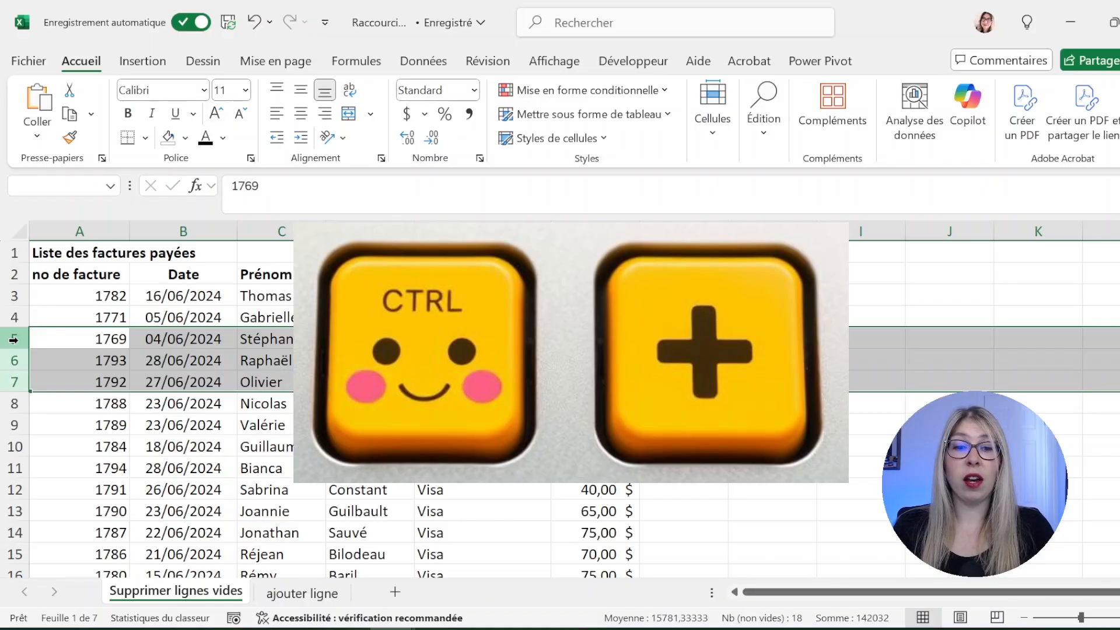
{"action": "key", "text": "ctrl+plus"}
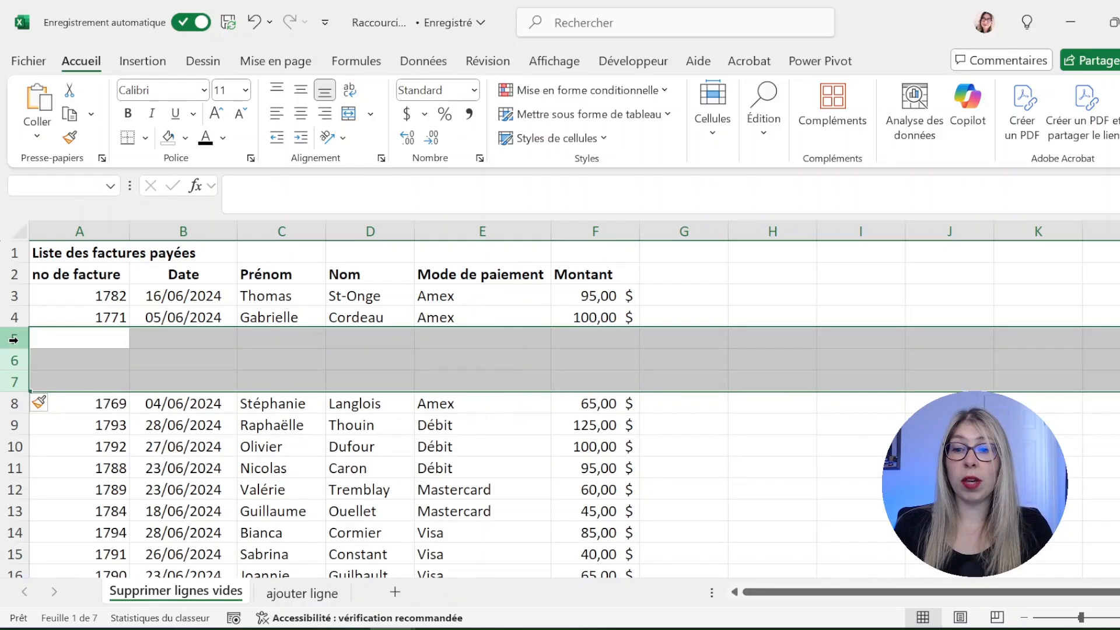
{"action": "key", "text": "ctrl+minus"}
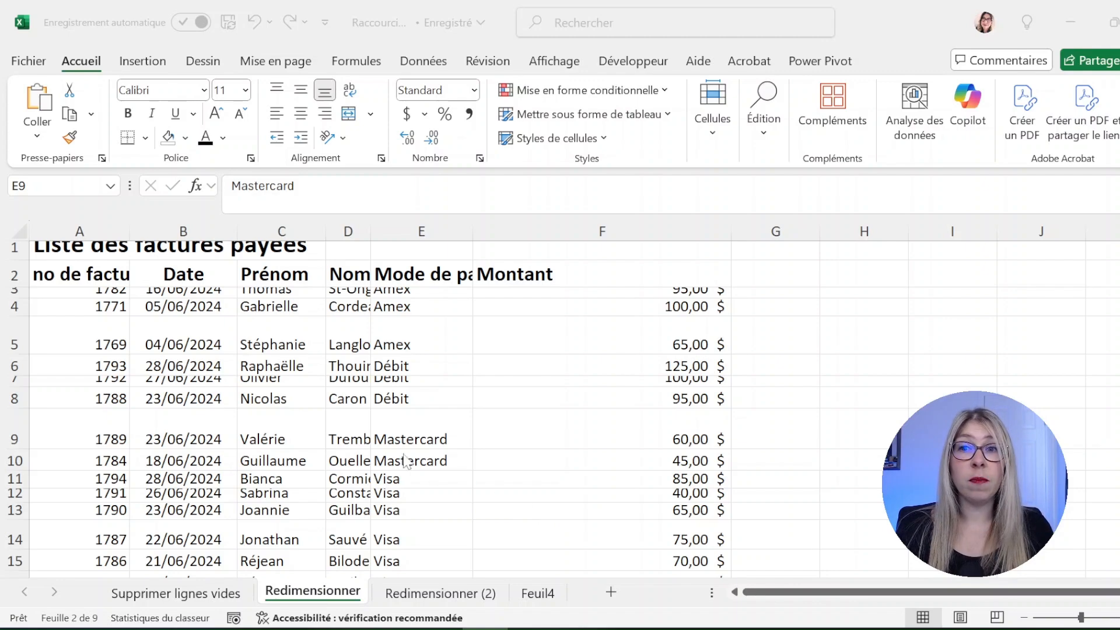
Auto-fit every column width and every row height on the Redimensionner sheet
{"action": "left_click", "coordinate": [19, 233]}
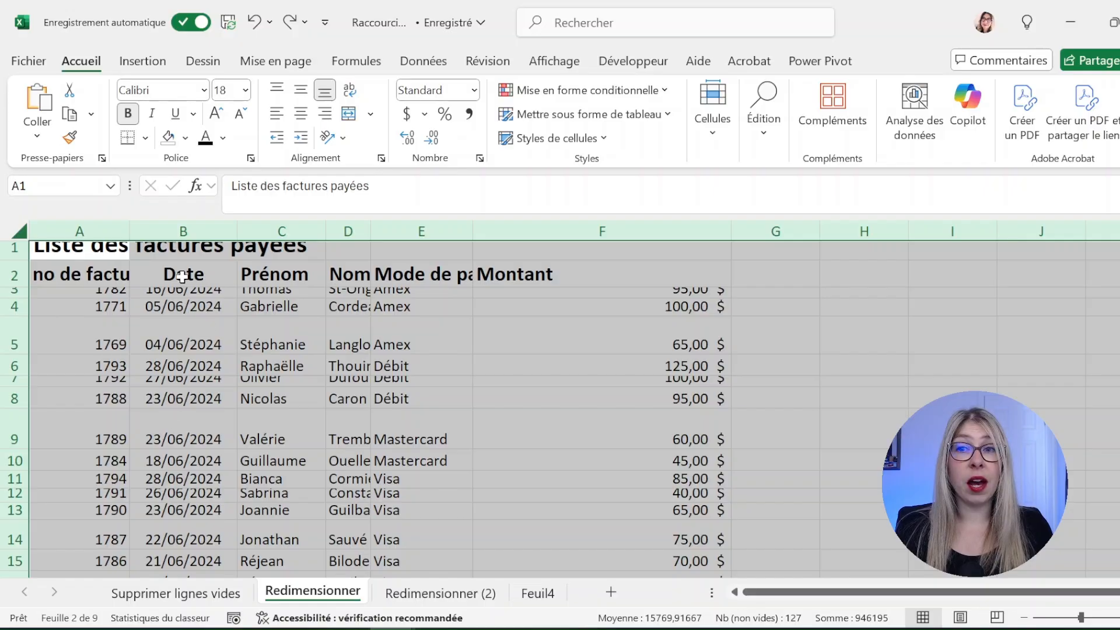
{"action": "double_click", "coordinate": [127, 232]}
{"action": "left_click", "coordinate": [129, 227]}
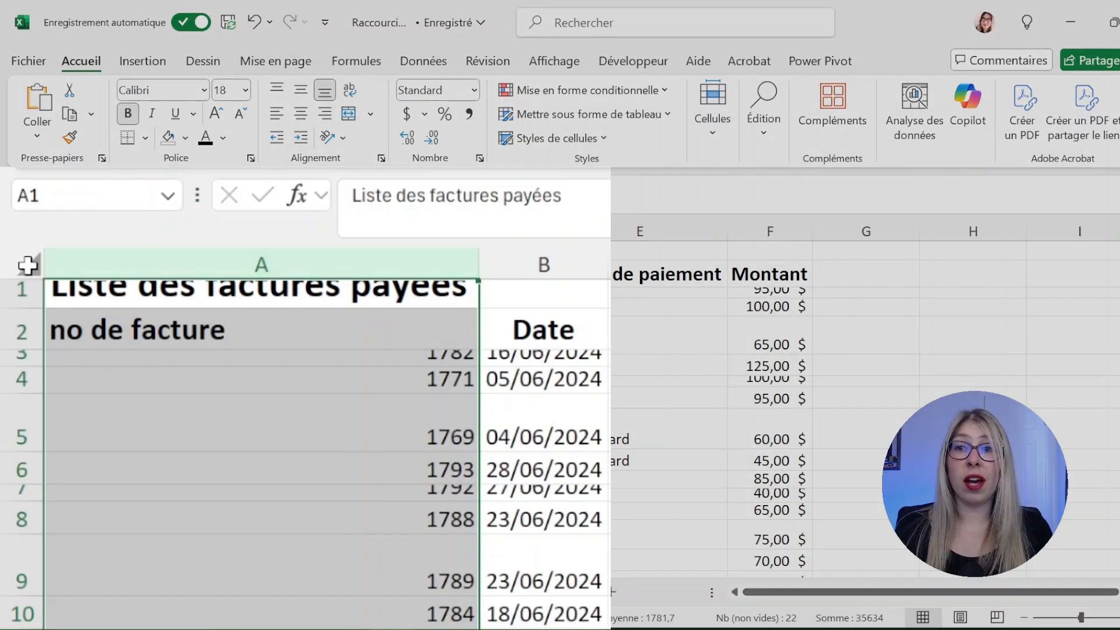
{"action": "left_click", "coordinate": [28, 265]}
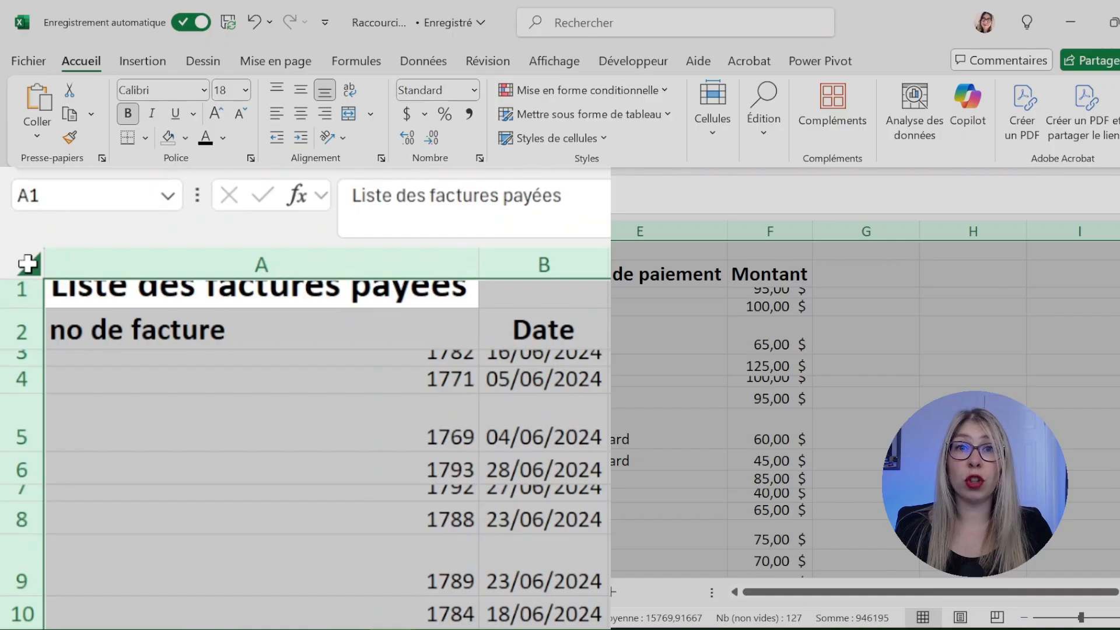
{"action": "double_click", "coordinate": [27, 366]}
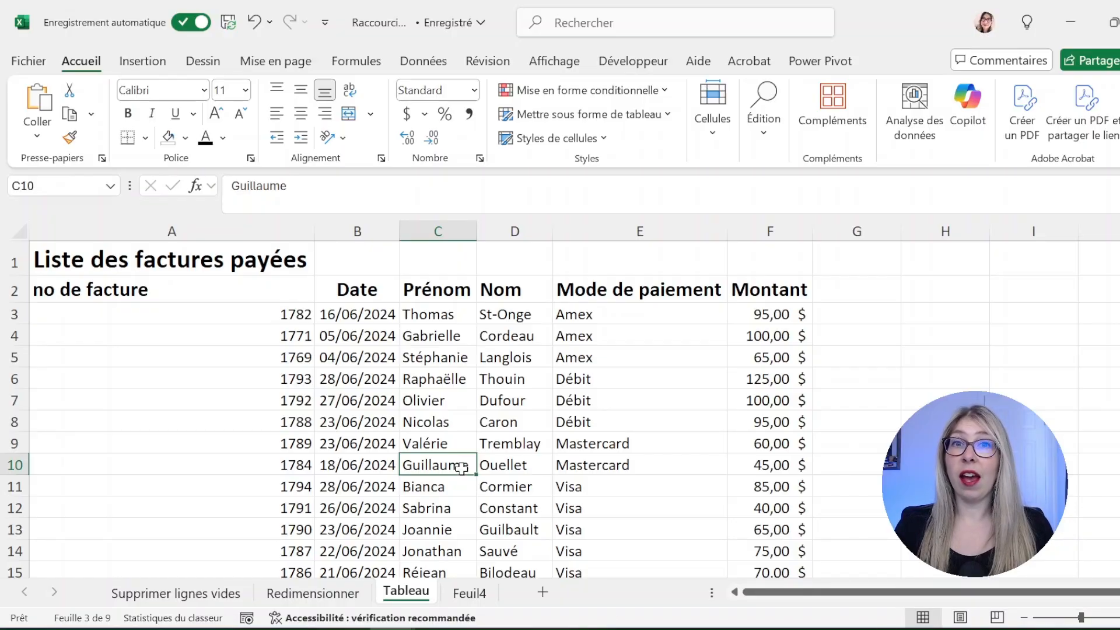
Create a table from $A$2:$F$22 with row 2 as the headers
{"action": "key", "text": "ctrl+l"}
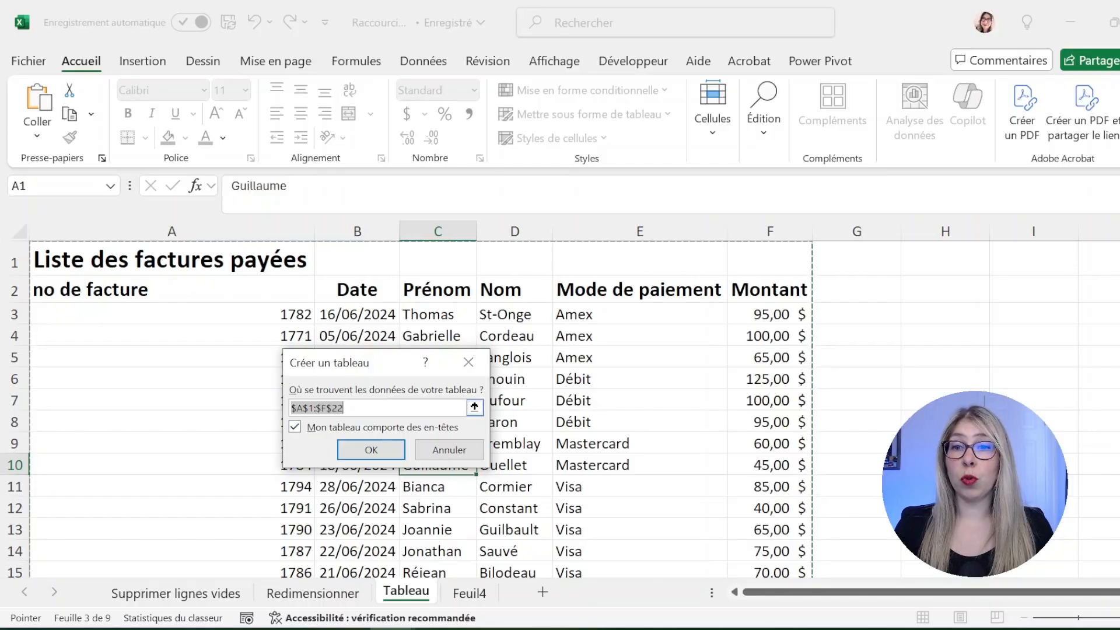
{"action": "left_click", "coordinate": [357, 408]}
{"action": "key", "text": "BackSpace"}
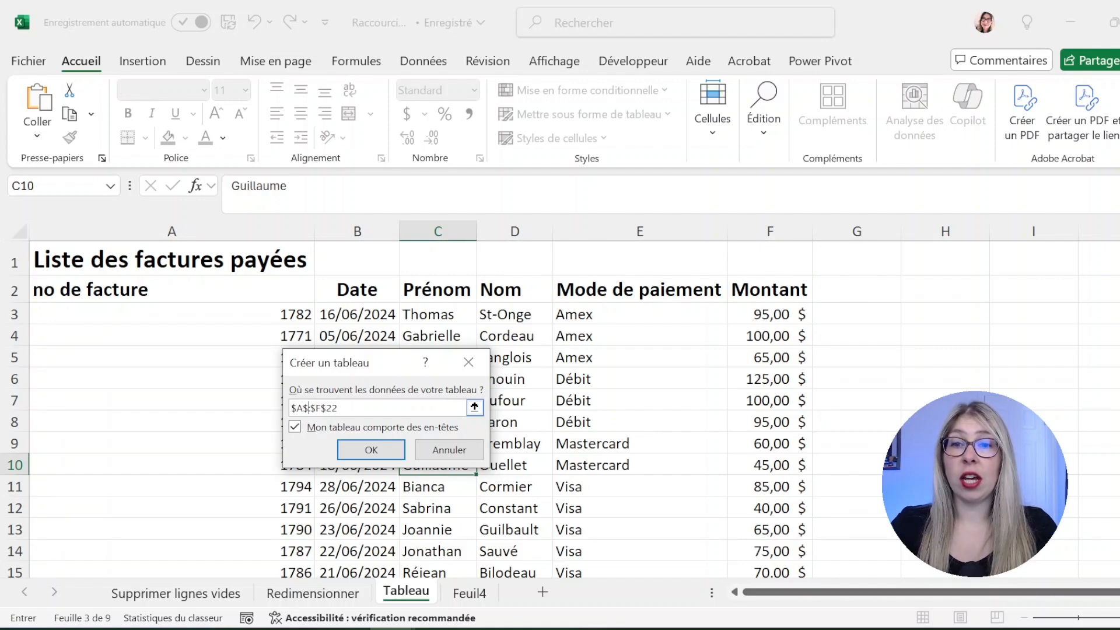
{"action": "type", "text": "2:"}
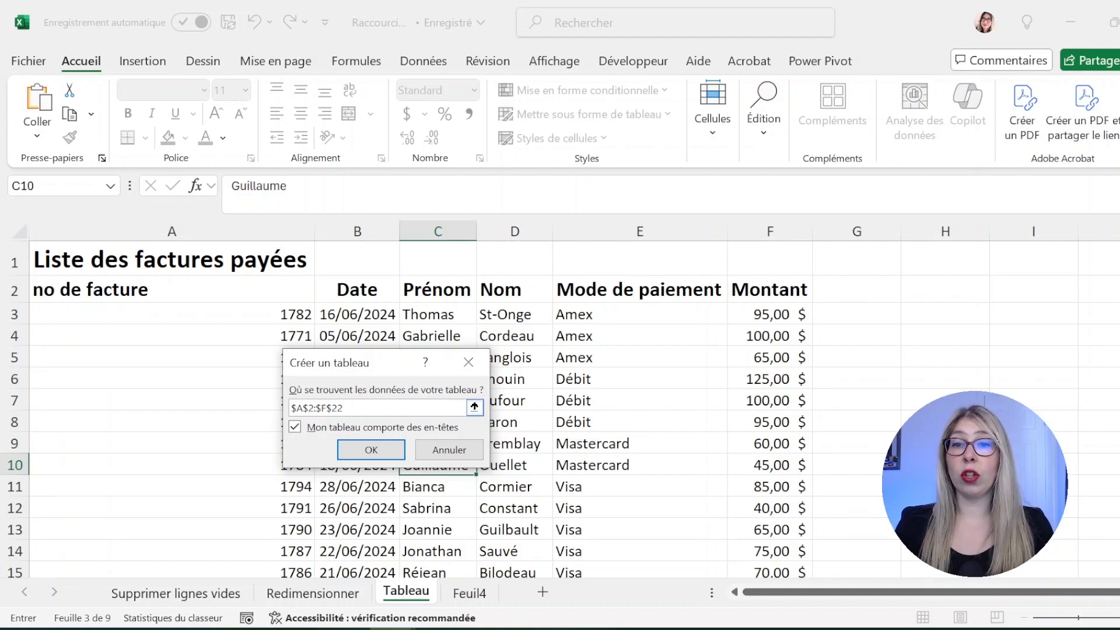
{"action": "left_click", "coordinate": [373, 450]}
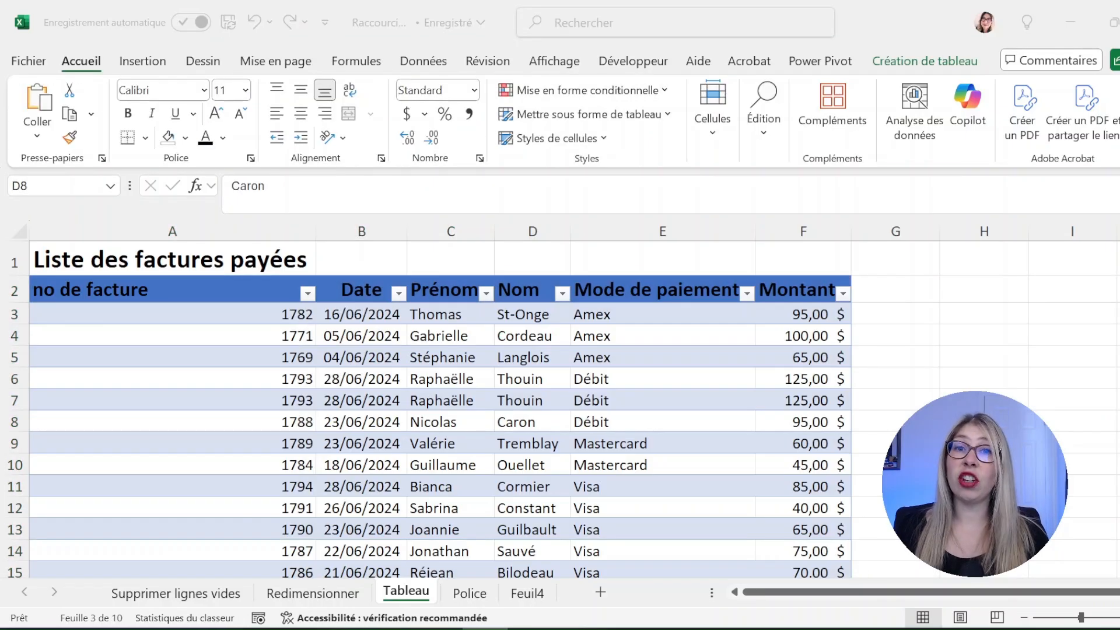
Open the no de facture filter options and close them without changes
{"action": "left_click", "coordinate": [308, 293]}
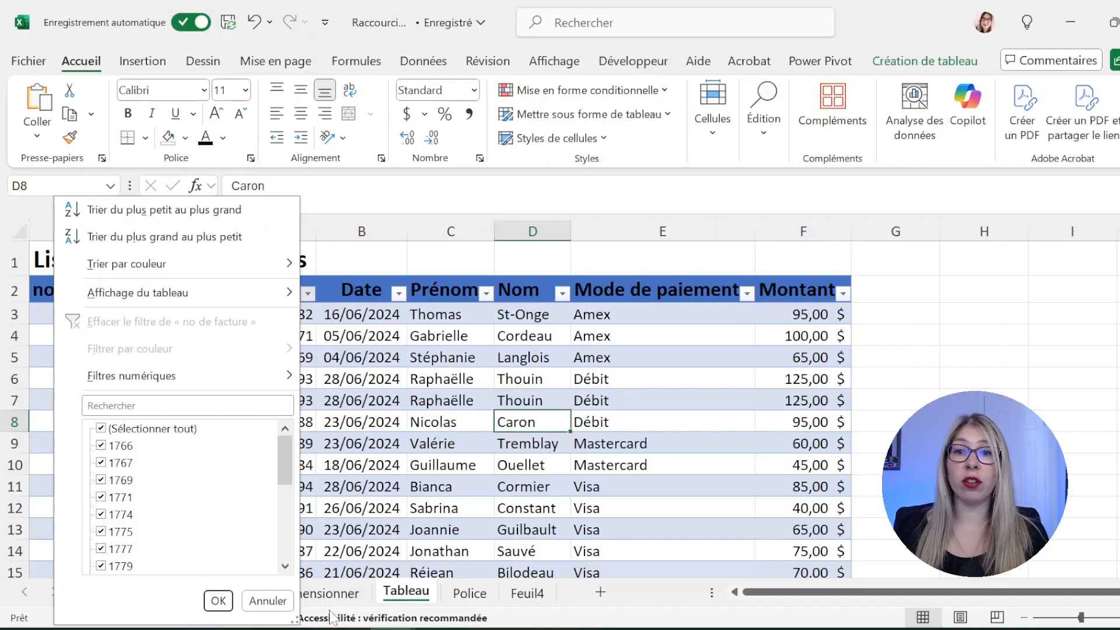
{"action": "left_click", "coordinate": [267, 600]}
{"action": "left_click", "coordinate": [1072, 443]}
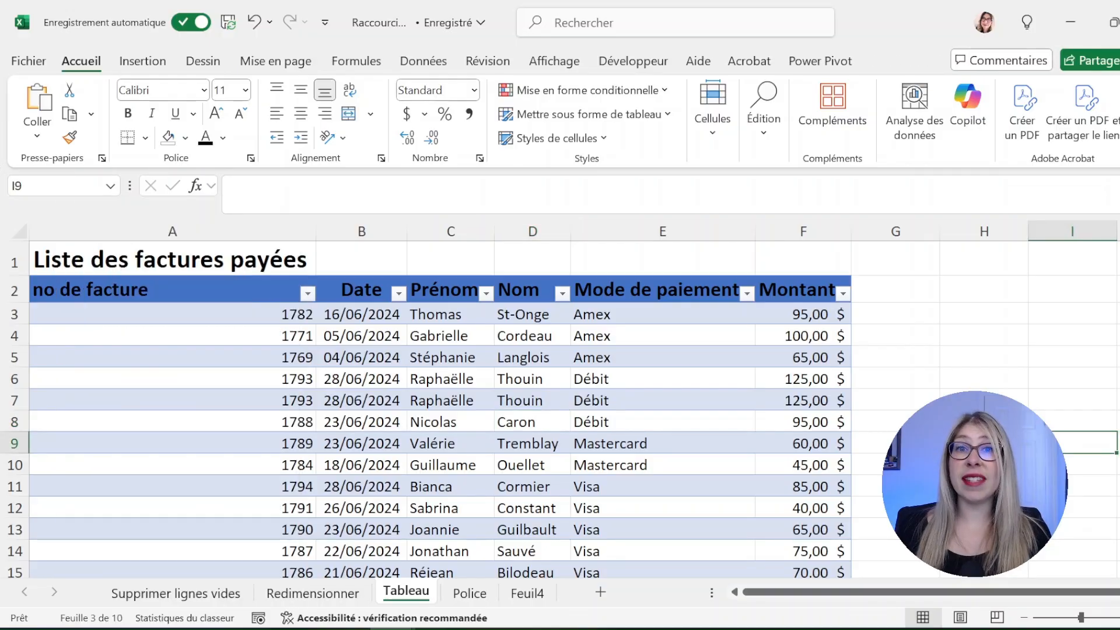
Add a Remboursement heading in G2, extending the table
{"action": "left_click", "coordinate": [894, 295]}
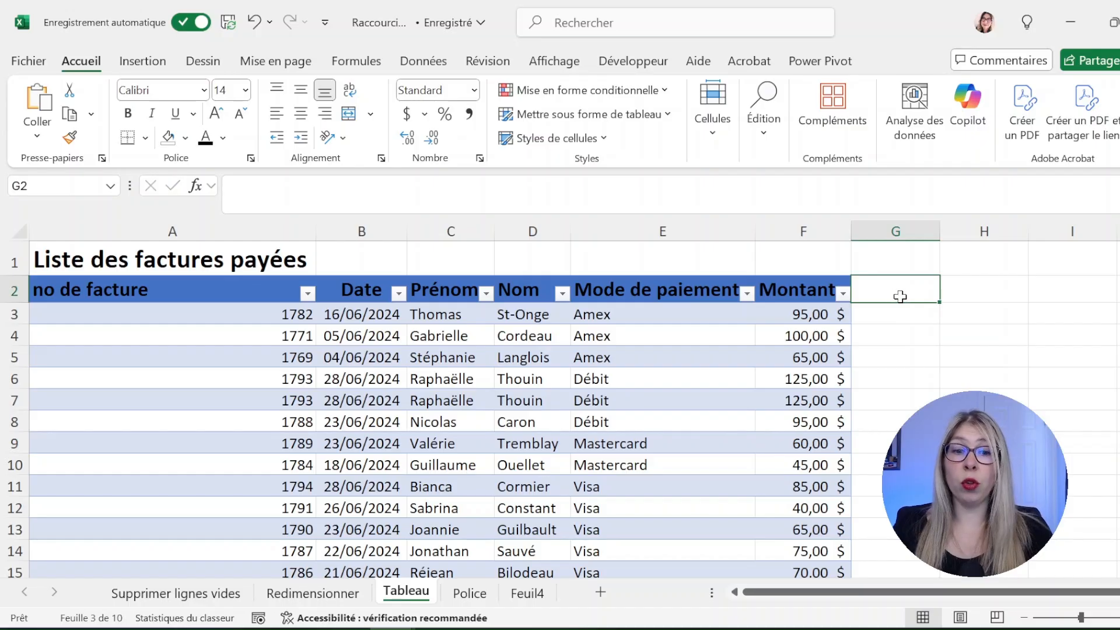
{"action": "key", "text": "F2"}
{"action": "type", "text": "Remboursement"}
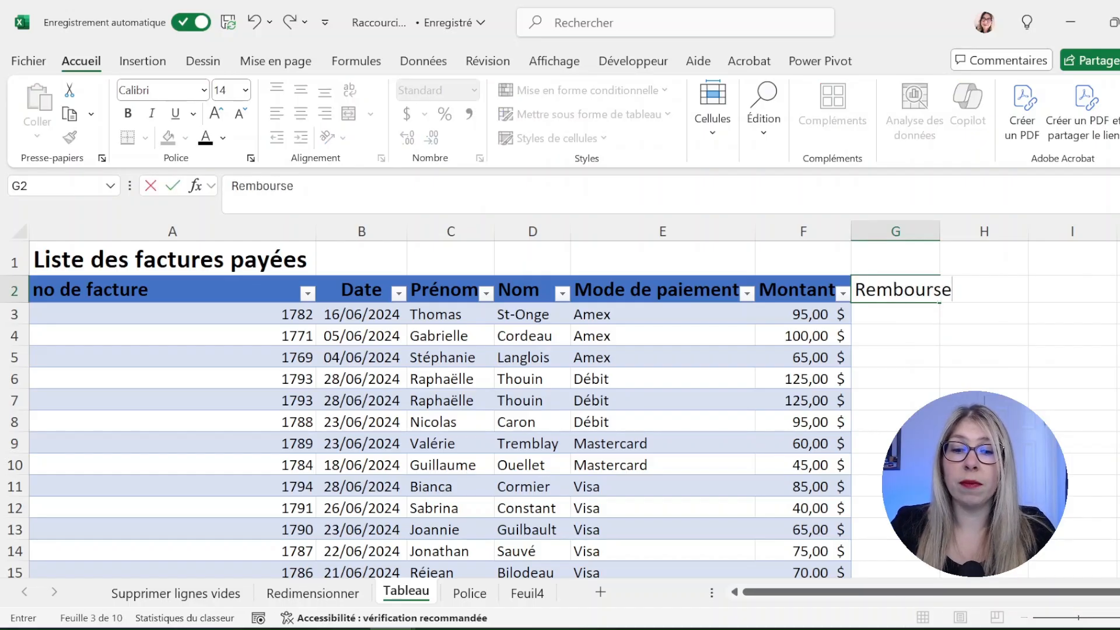
{"action": "key", "text": "Return"}
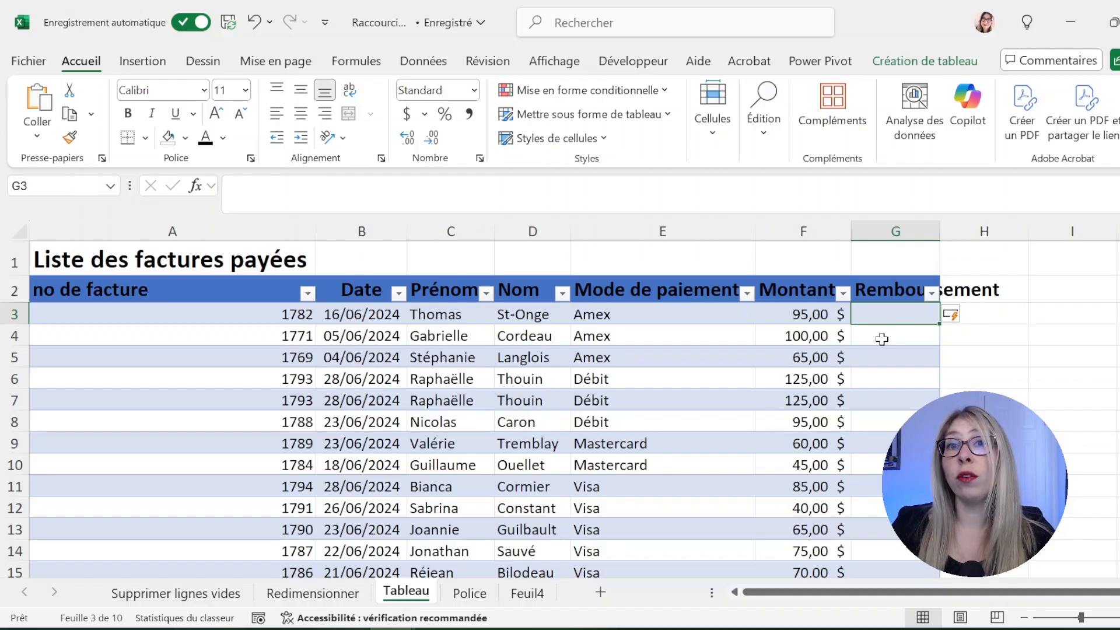
{"action": "type", "text": "="}
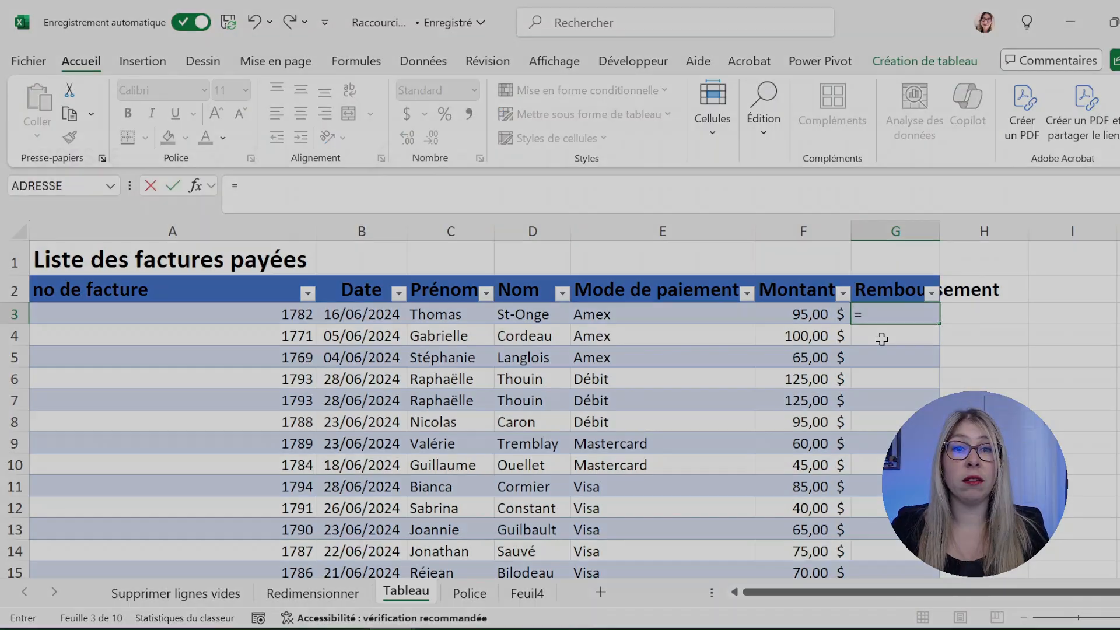
{"action": "left_click", "coordinate": [817, 314]}
{"action": "type", "text": "-"}
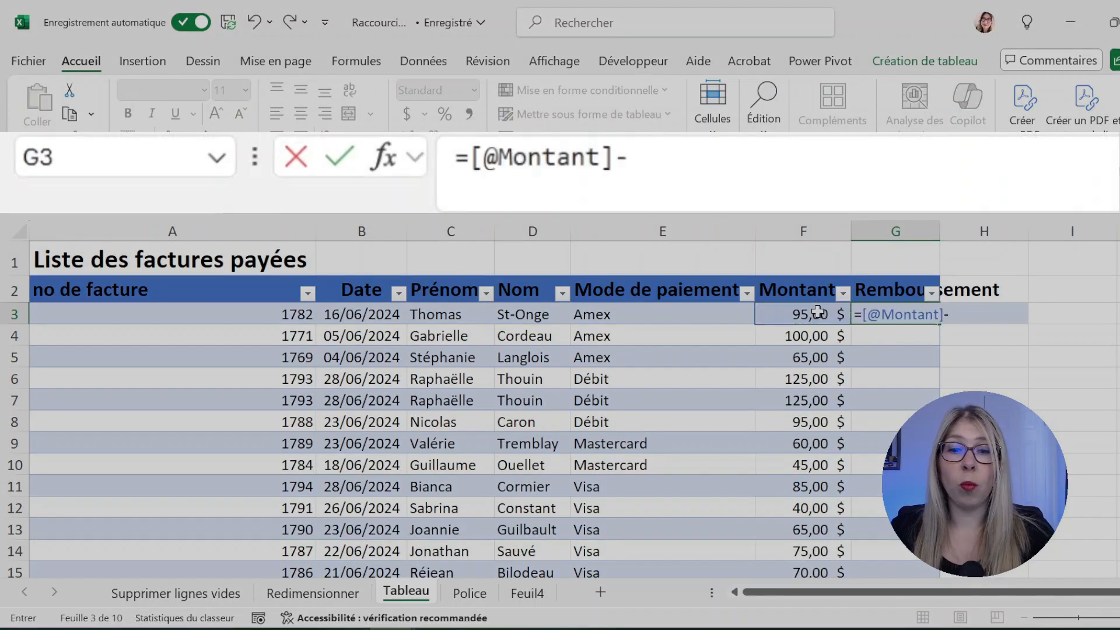
{"action": "type", "text": "5"}
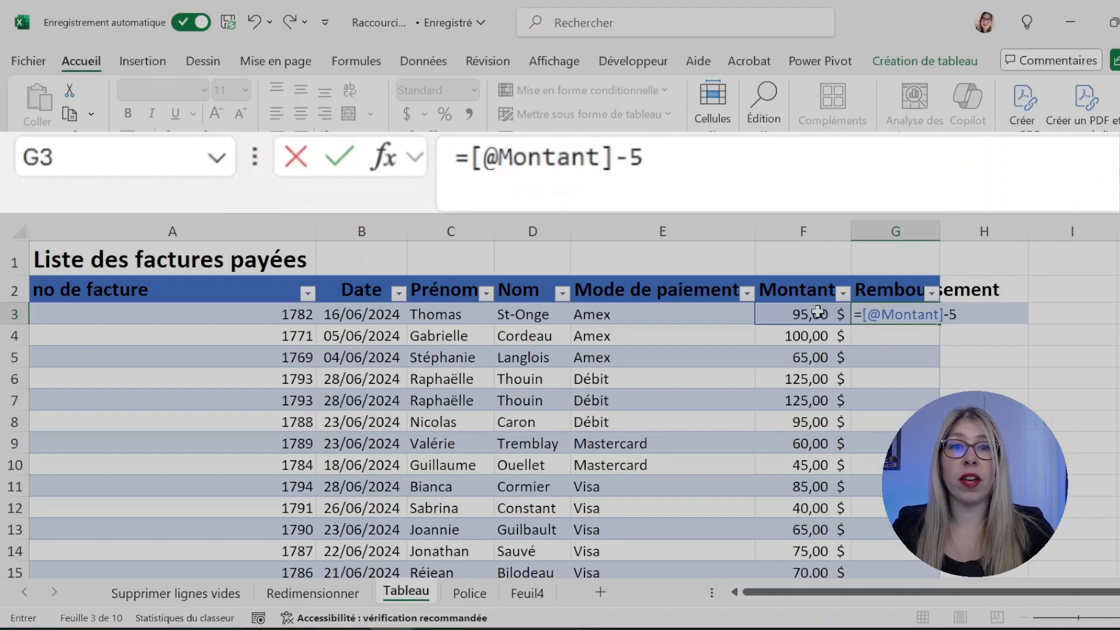
{"action": "key", "text": "Return"}
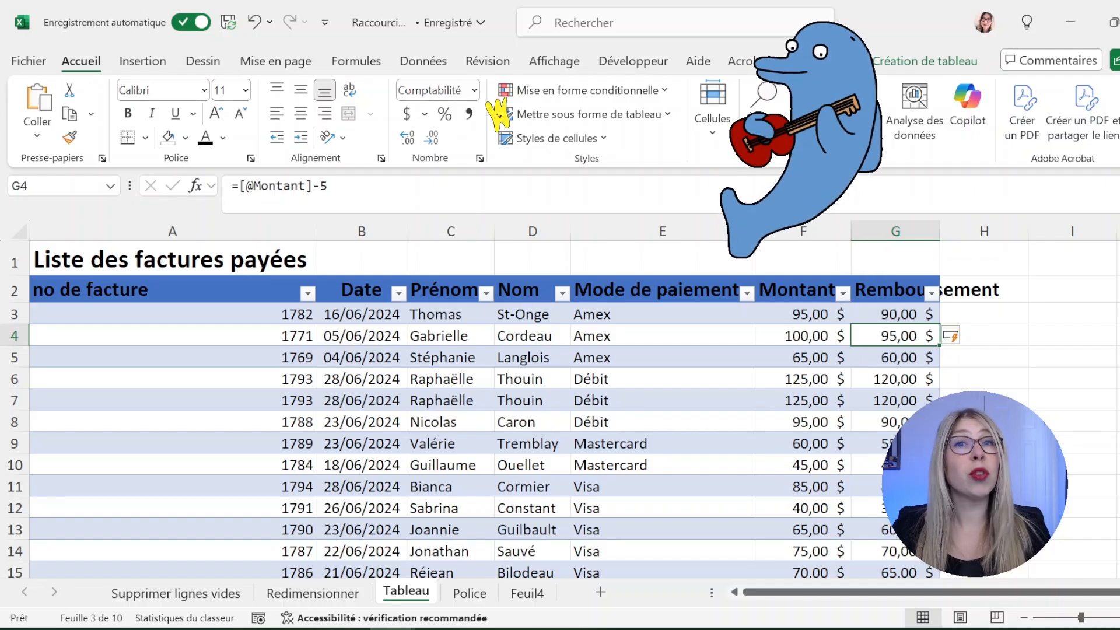
{"action": "key", "text": "ctrl+Page_Up"}
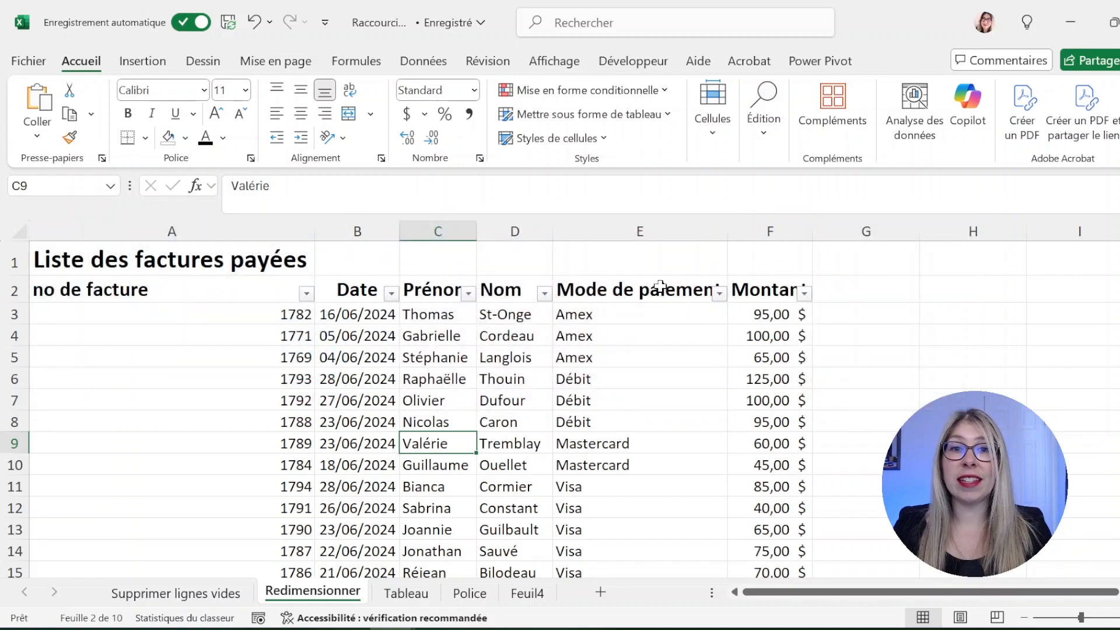
Open the no de facture filter and uncheck invoice 1774
{"action": "left_click", "coordinate": [308, 295]}
{"action": "left_click", "coordinate": [117, 516]}
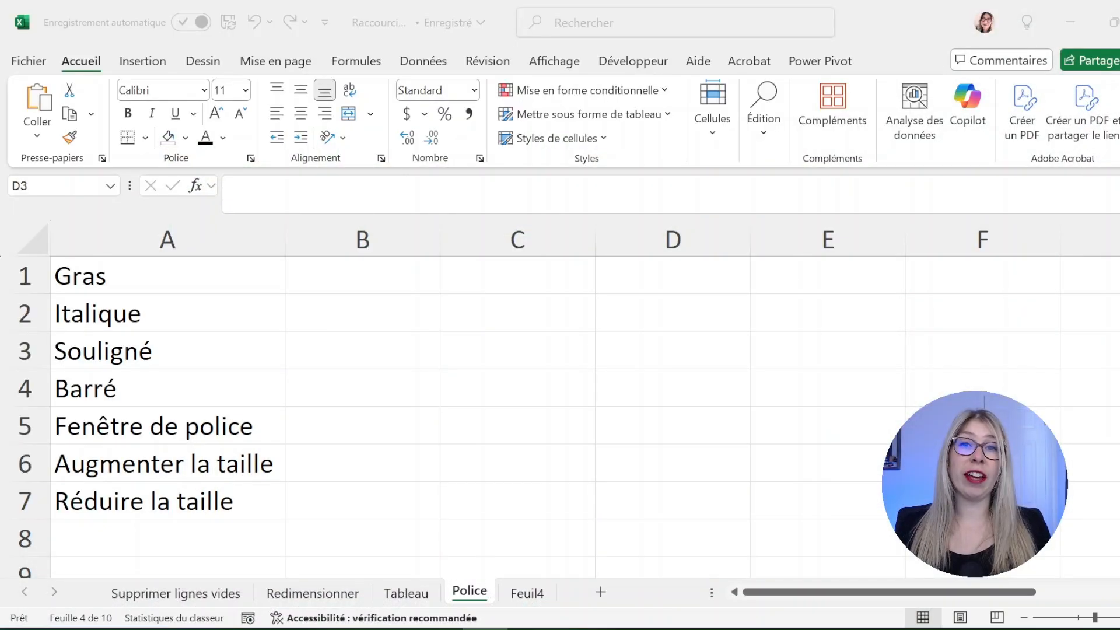
Make Gras bold, Italique italic, Souligné underlined, and note Ctrl + U in B3
{"action": "left_click", "coordinate": [106, 284]}
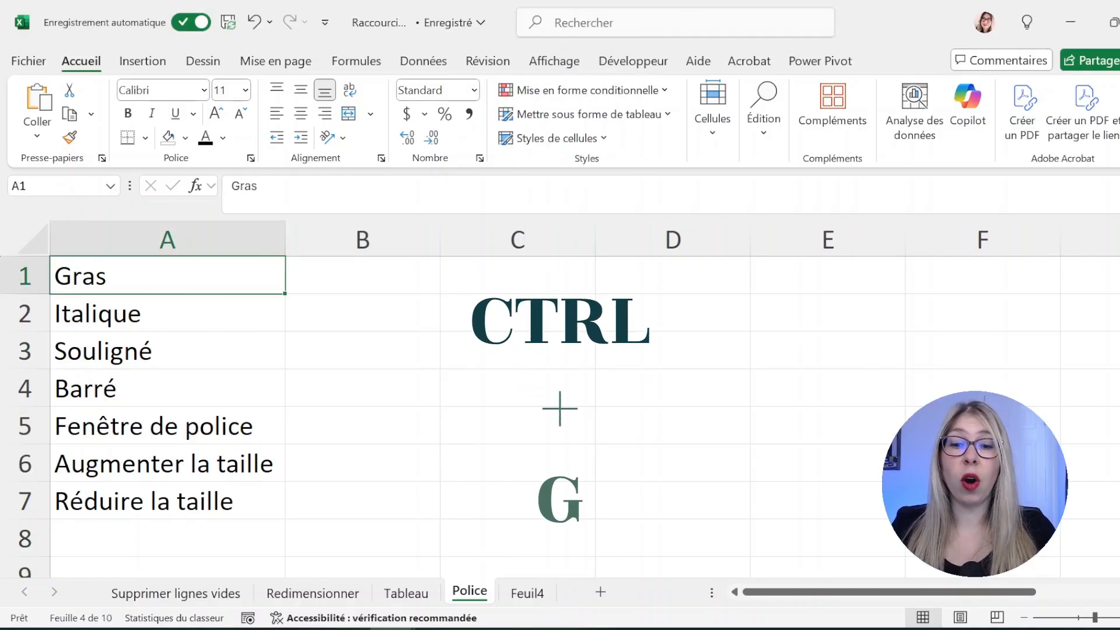
{"action": "key", "text": "ctrl+g"}
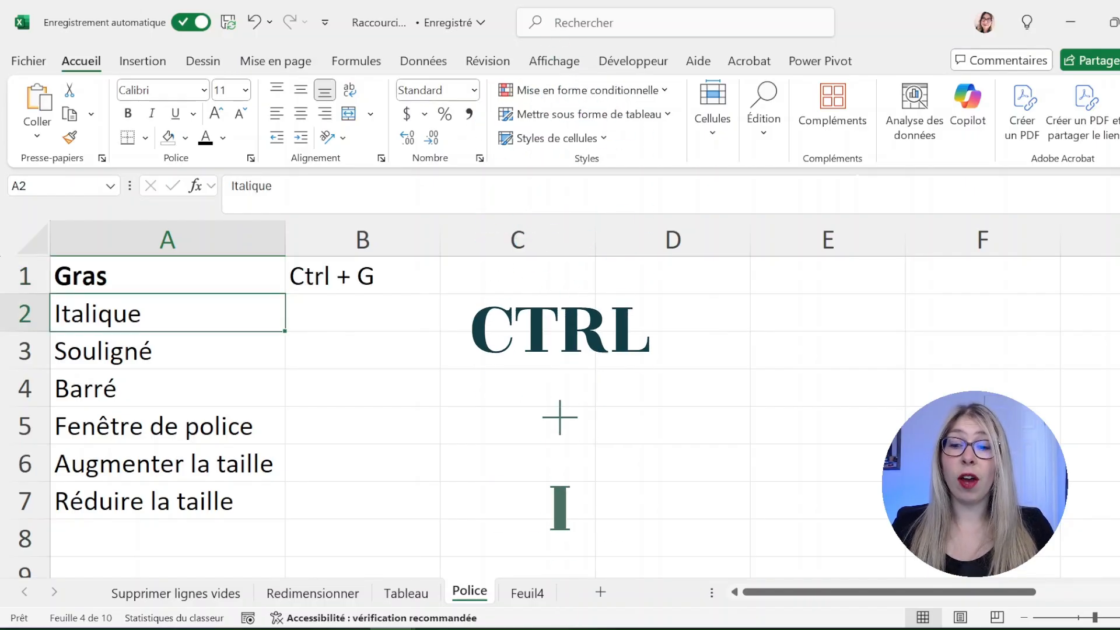
{"action": "key", "text": "ctrl+i"}
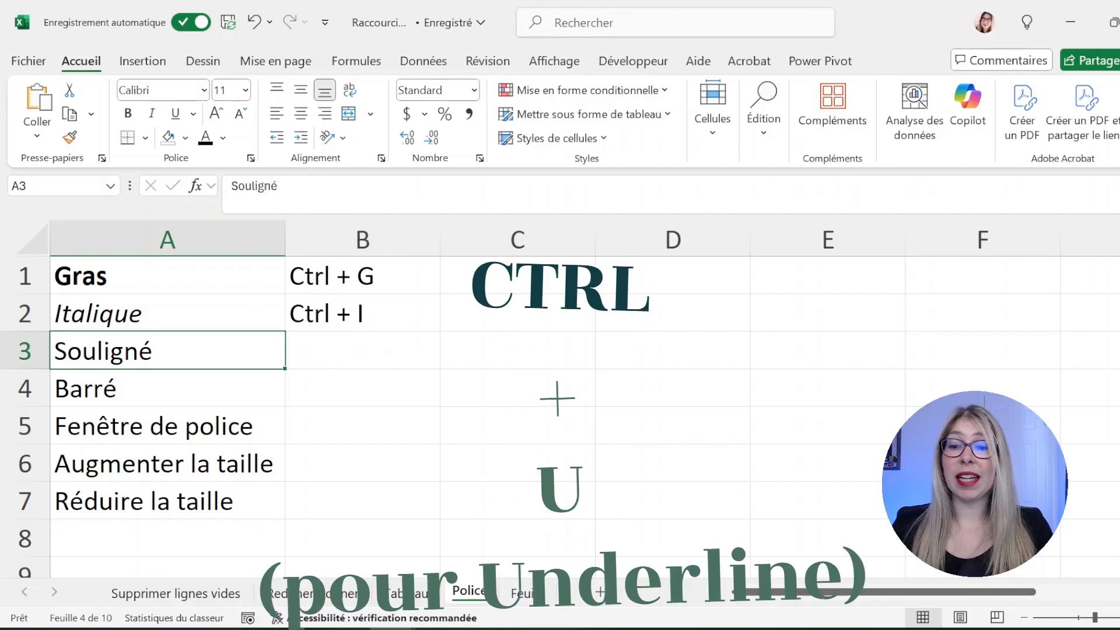
{"action": "key", "text": "ctrl+u"}
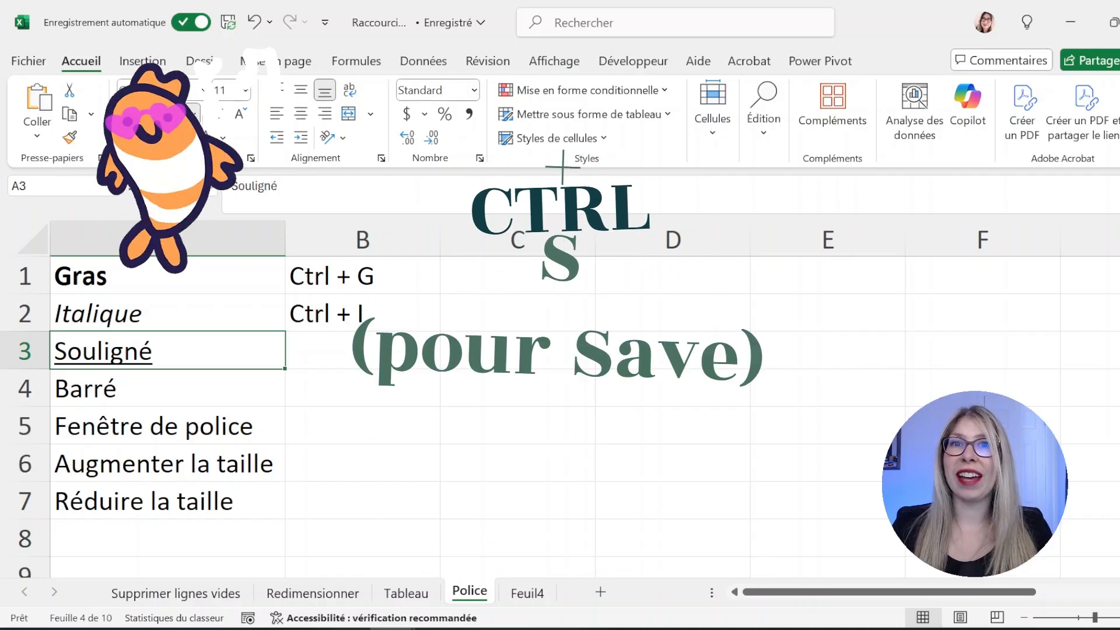
{"action": "key", "text": "Tab"}
{"action": "type", "text": "Ctrl + U"}
{"action": "key", "text": "Return"}
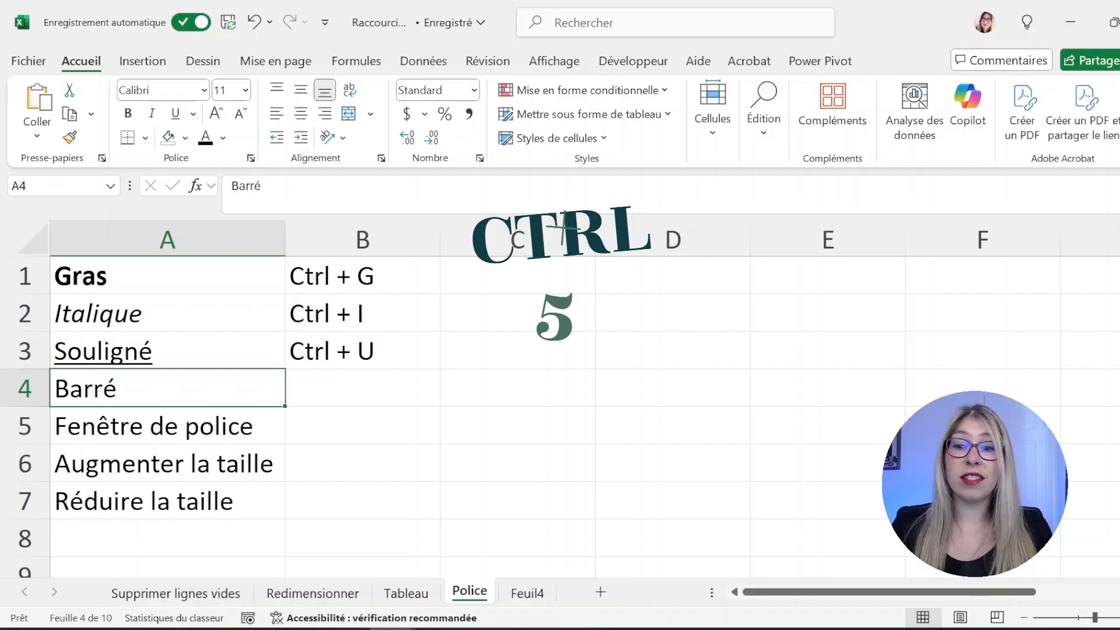
Strike through Barré, note Ctrl + 5 in B4, and open then close Format Cells
{"action": "key", "text": "ctrl+5"}
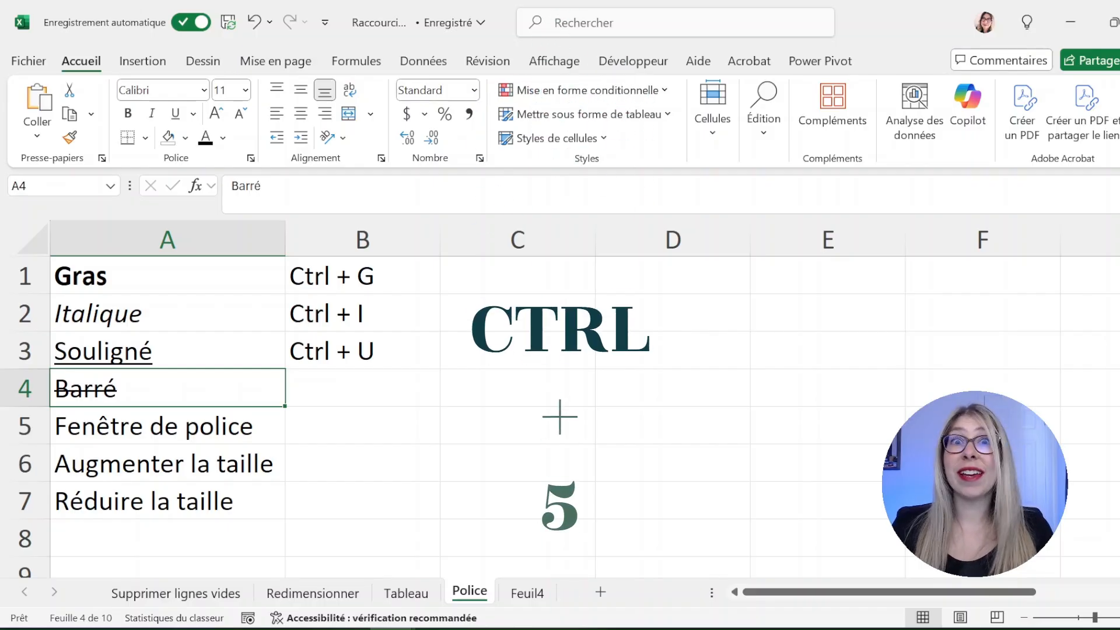
{"action": "key", "text": "Tab"}
{"action": "type", "text": "Ctrl + 5"}
{"action": "key", "text": "Return"}
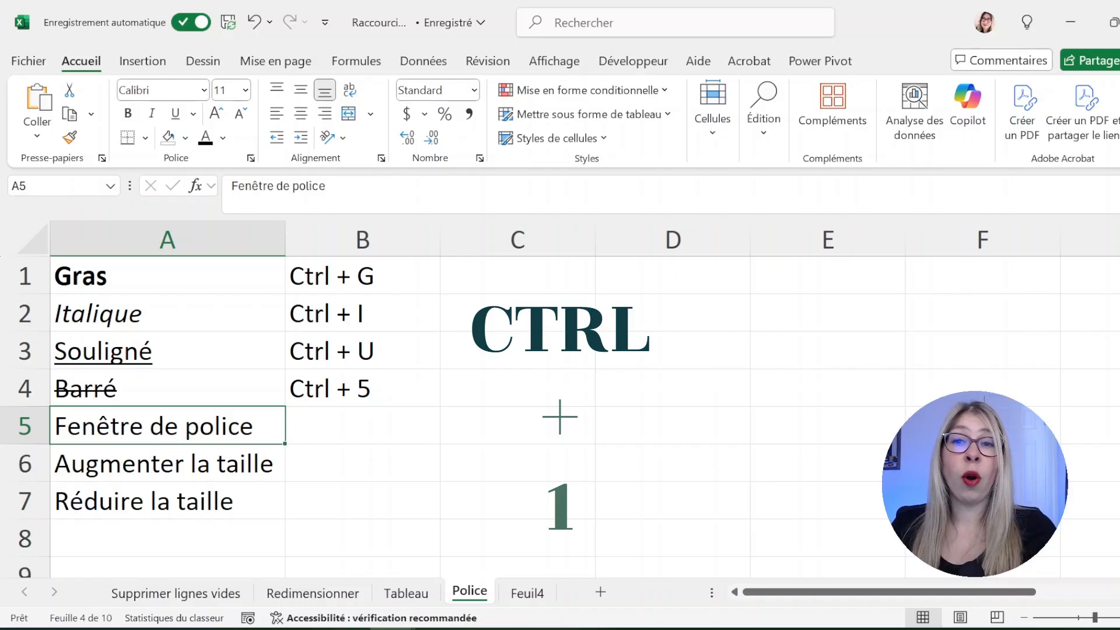
{"action": "key", "text": "ctrl+1"}
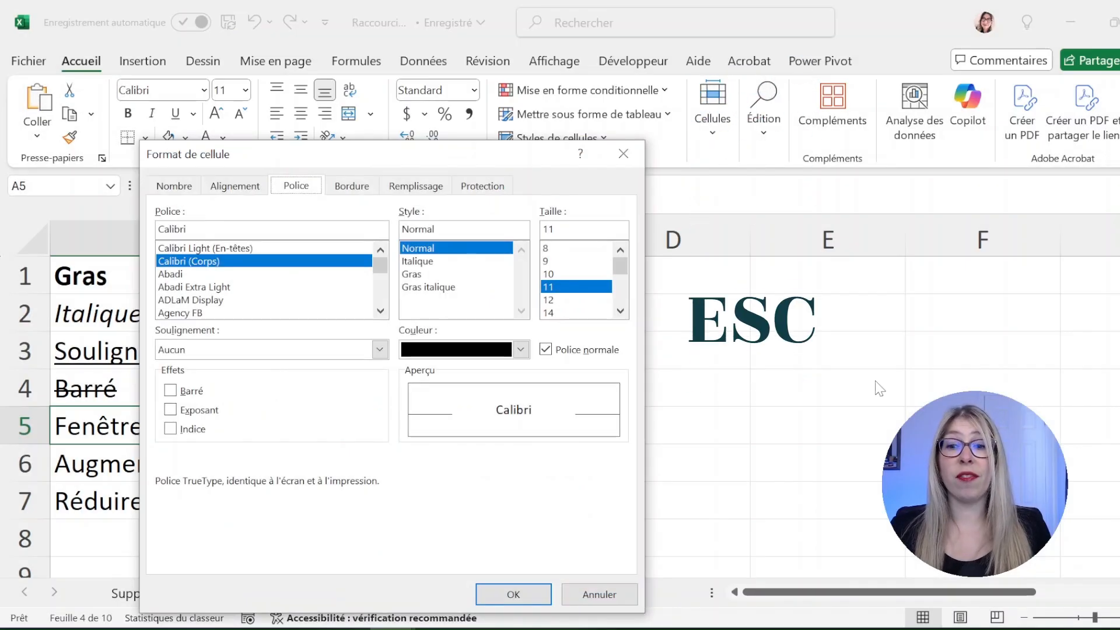
{"action": "key", "text": "Escape"}
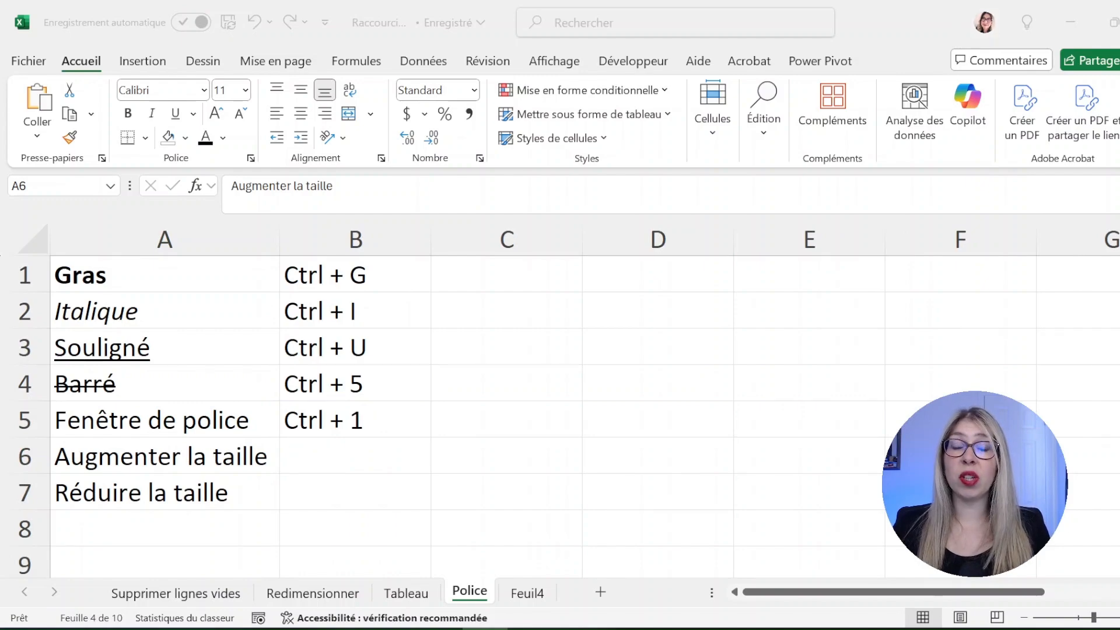
Set Augmenter la taille in A6 to font size 26
{"action": "left_click", "coordinate": [221, 460]}
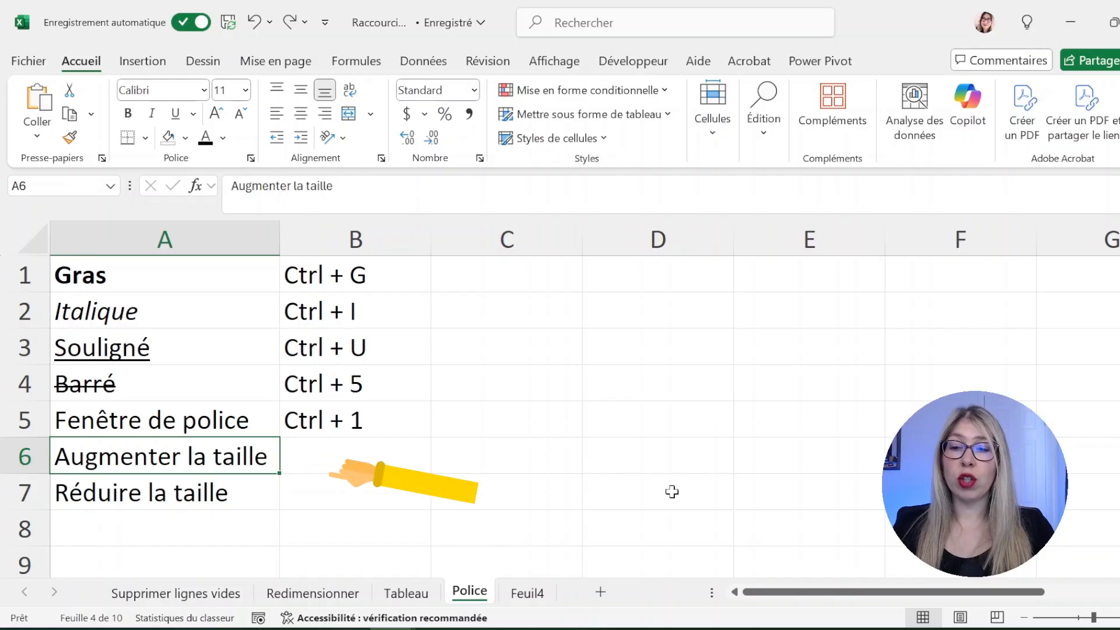
{"action": "key", "text": "ctrl+1"}
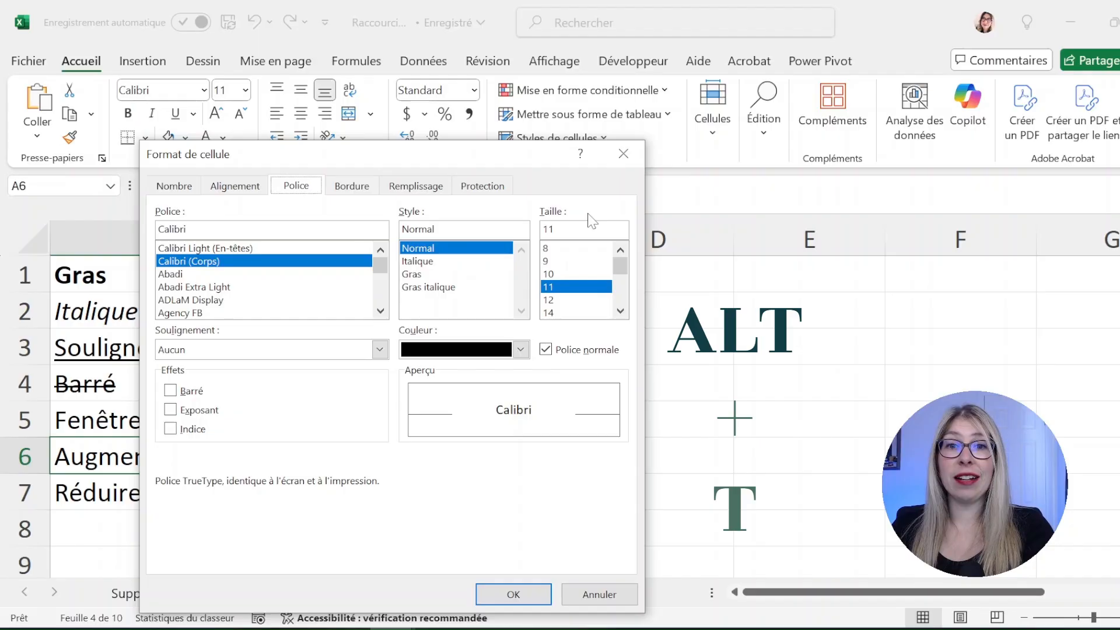
{"action": "key", "text": "alt+t"}
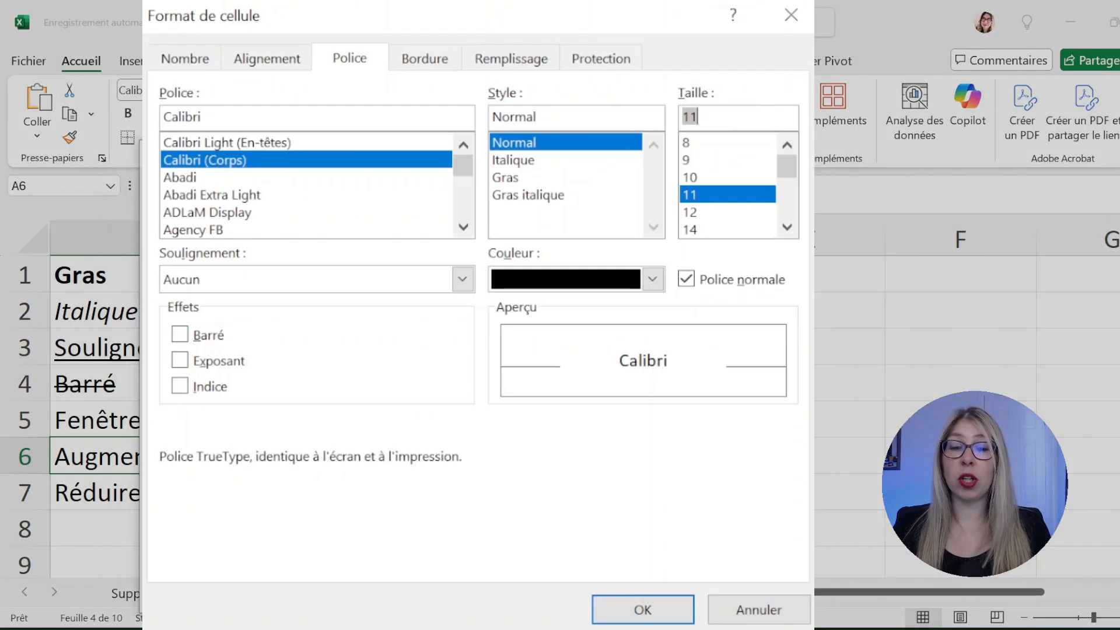
{"action": "key", "text": "Down"}
{"action": "key", "text": "Down"}
{"action": "key", "text": "Down"}
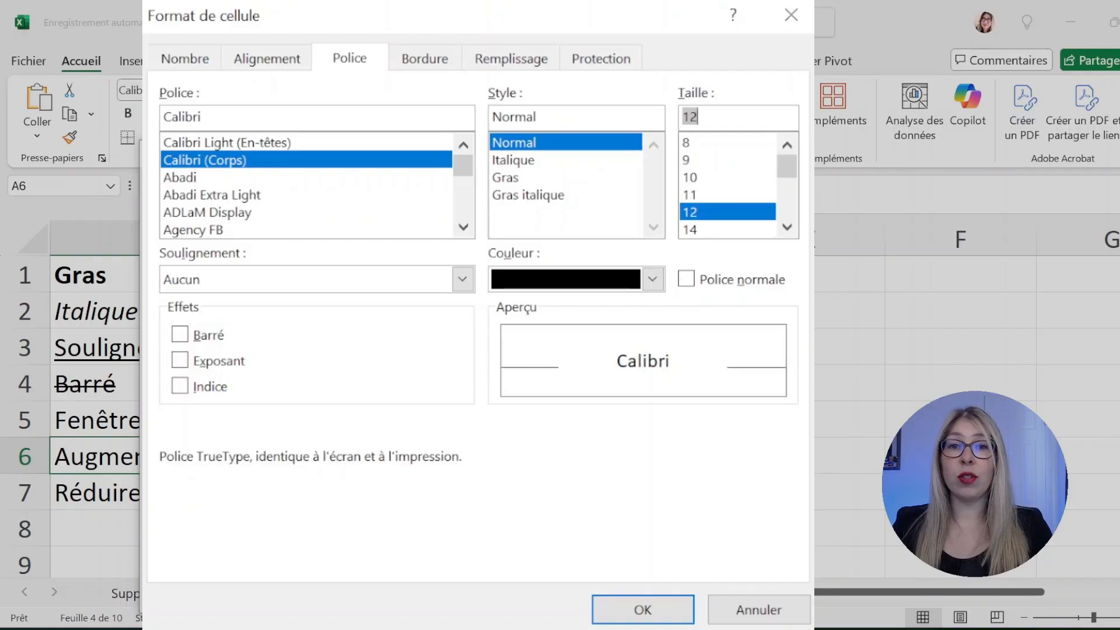
{"action": "key", "text": "Down"}
{"action": "key", "text": "Down"}
{"action": "key", "text": "Down"}
{"action": "key", "text": "Down"}
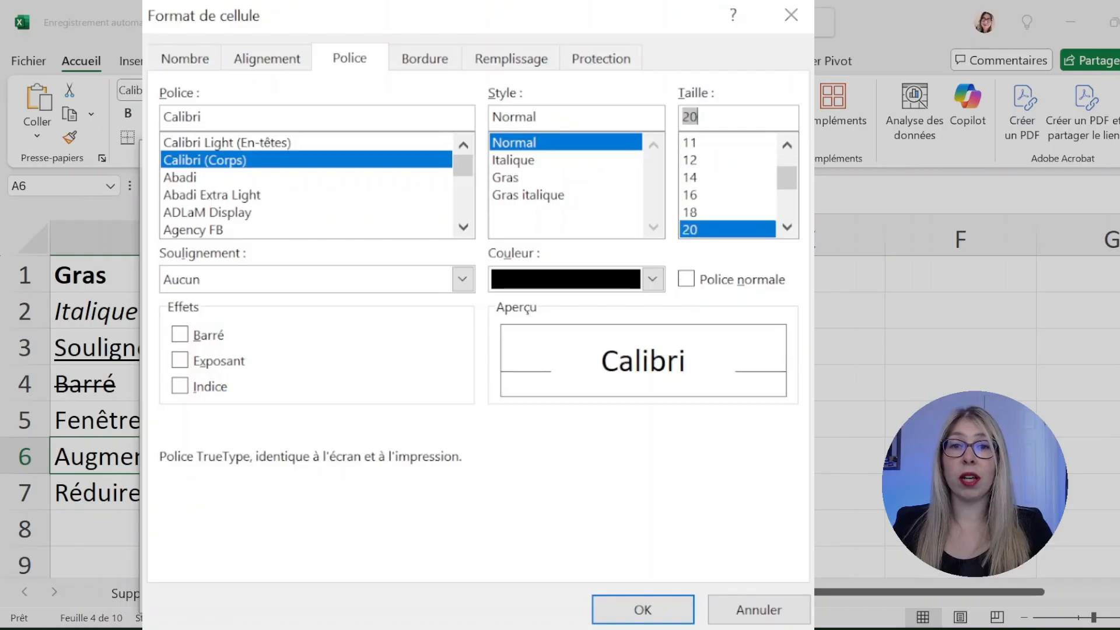
{"action": "key", "text": "Down"}
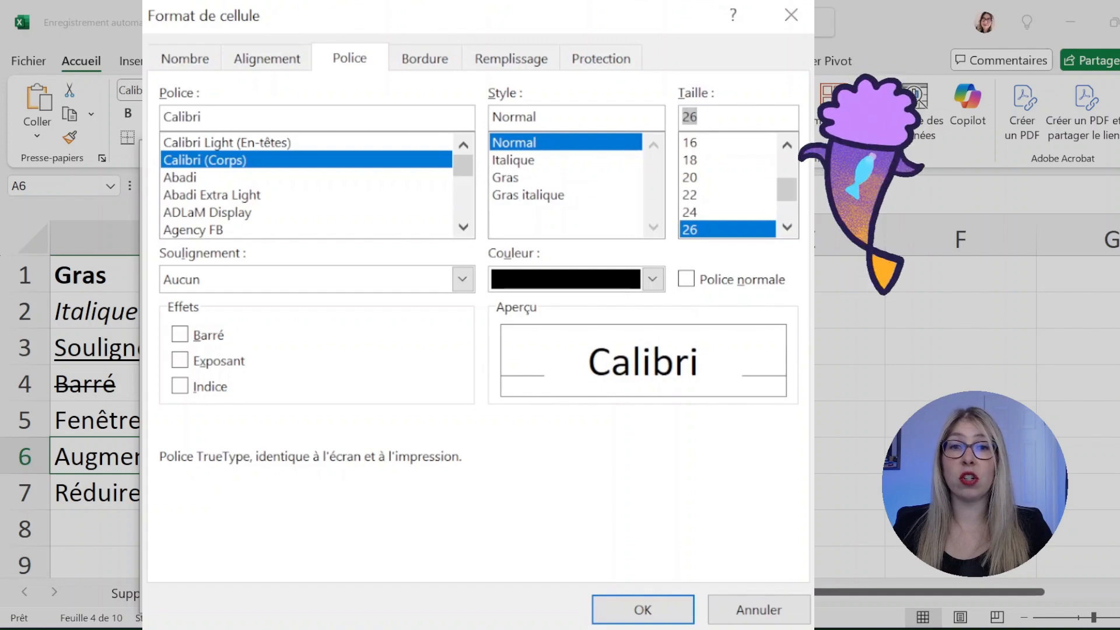
{"action": "key", "text": "Return"}
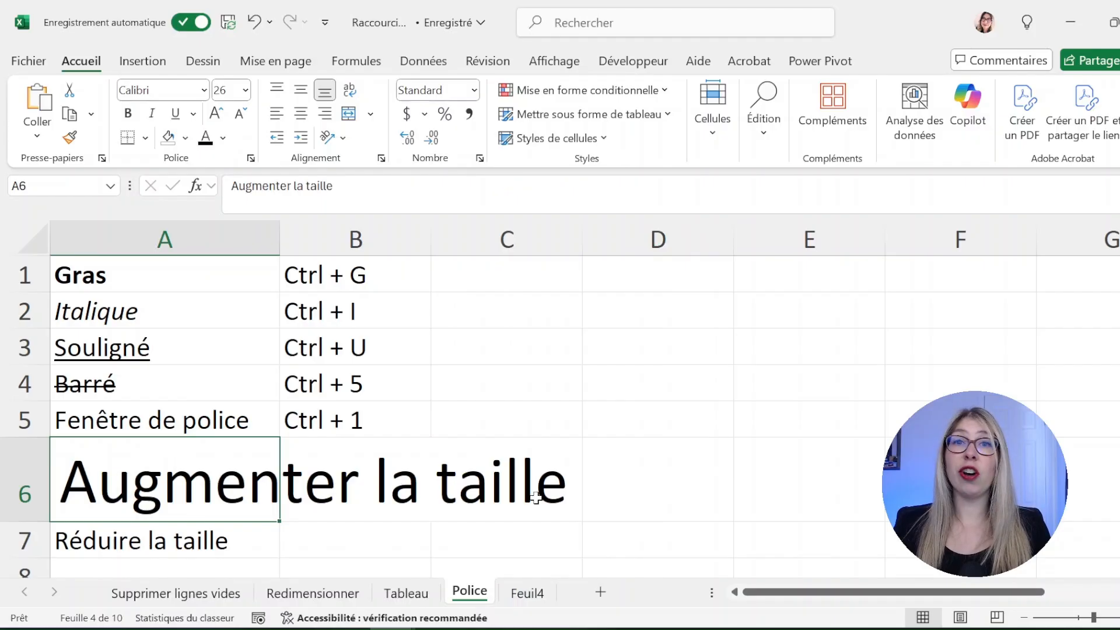
Make Réduire la taille in A7 bold and italic
{"action": "key", "text": "Down"}
{"action": "key", "text": "ctrl+g"}
{"action": "key", "text": "ctrl+i"}
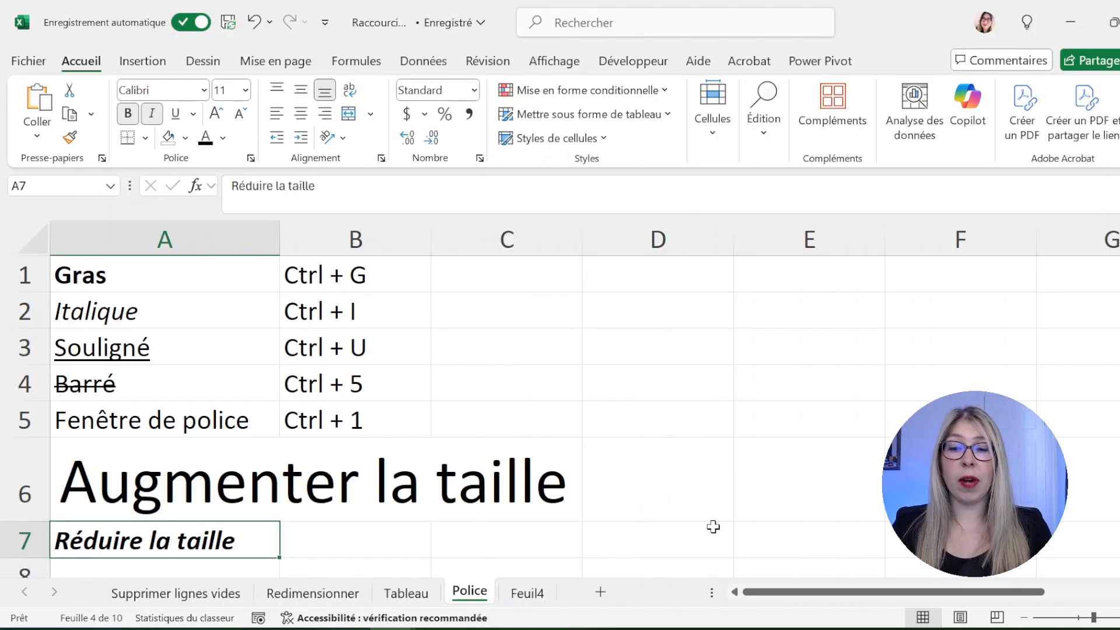
Set A7's font to Agency FB, Bold style, size 18
{"action": "key", "text": "ctrl+1"}
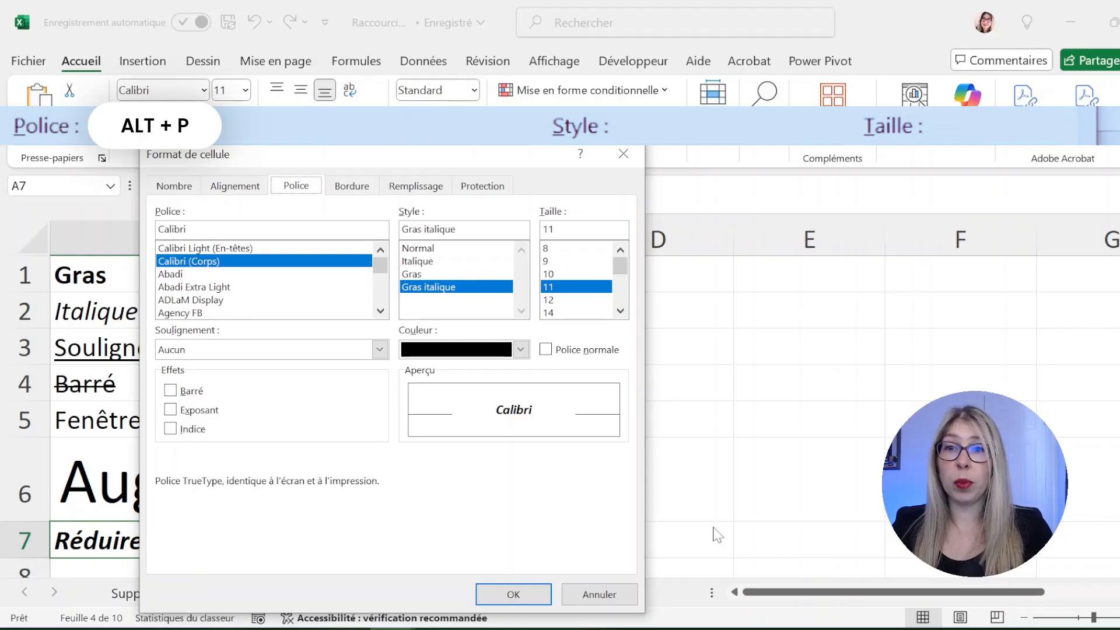
{"action": "key", "text": "alt+p"}
{"action": "key", "text": "Down"}
{"action": "key", "text": "Down"}
{"action": "key", "text": "Down"}
{"action": "key", "text": "Down"}
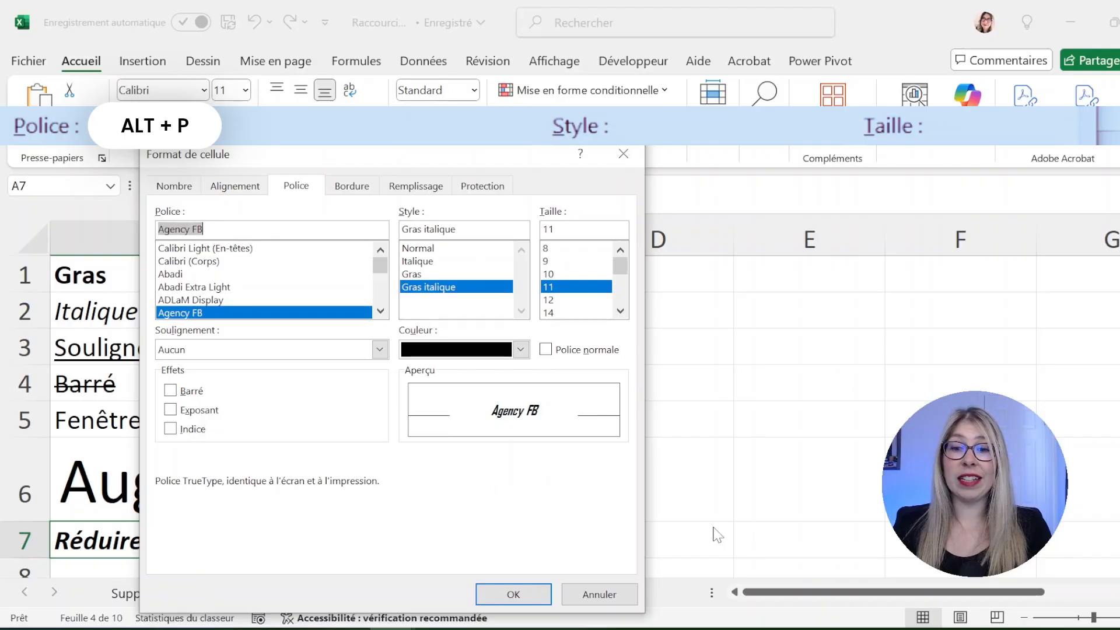
{"action": "key", "text": "alt+s"}
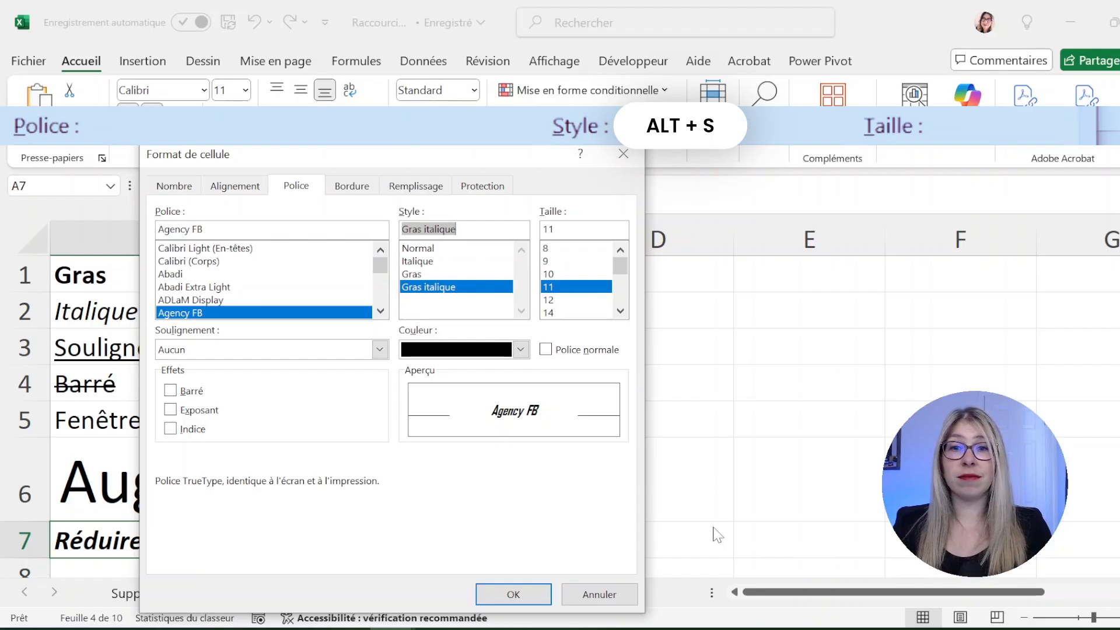
{"action": "key", "text": "Up"}
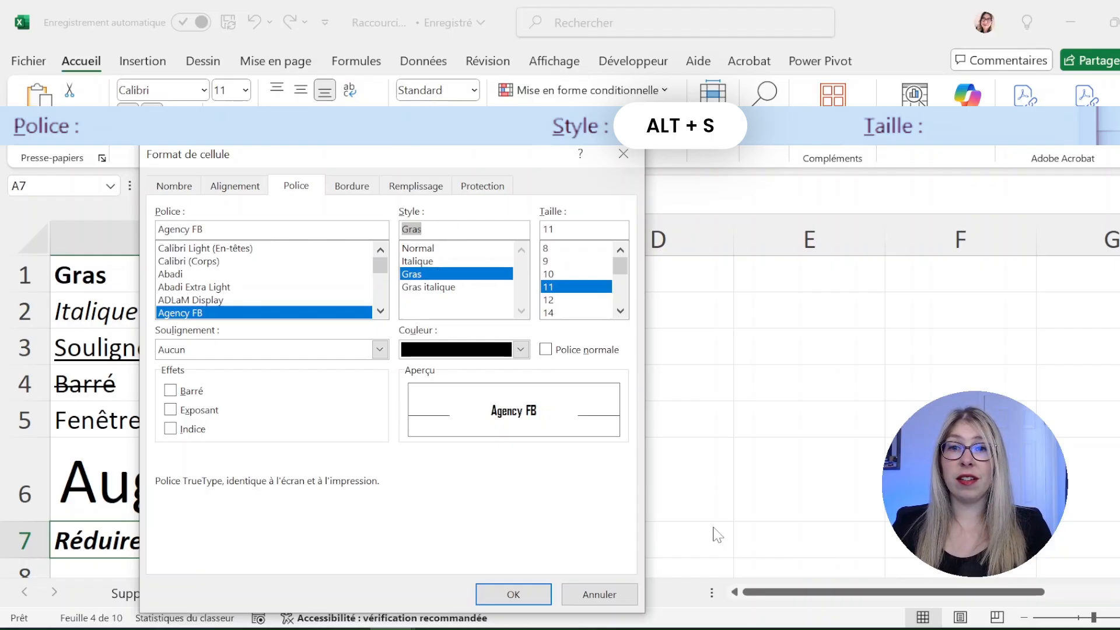
{"action": "key", "text": "alt+t"}
{"action": "key", "text": "alt+t"}
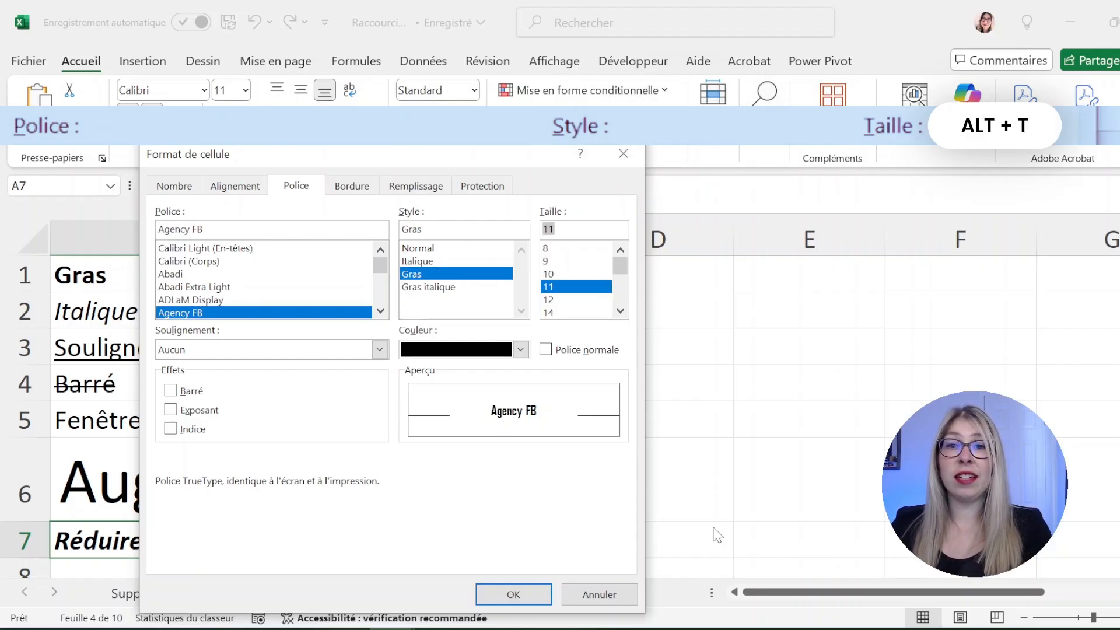
{"action": "key", "text": "Down"}
{"action": "key", "text": "Down"}
{"action": "key", "text": "Down"}
{"action": "key", "text": "Down"}
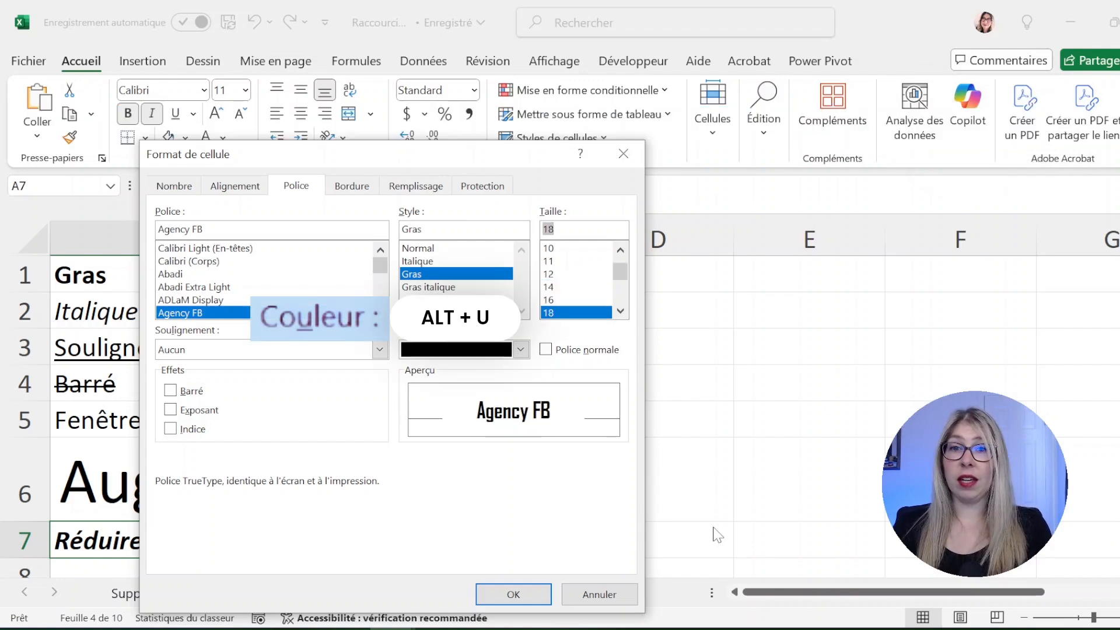
Give A7 a gold font colour and apply the new formatting
{"action": "key", "text": "alt+u"}
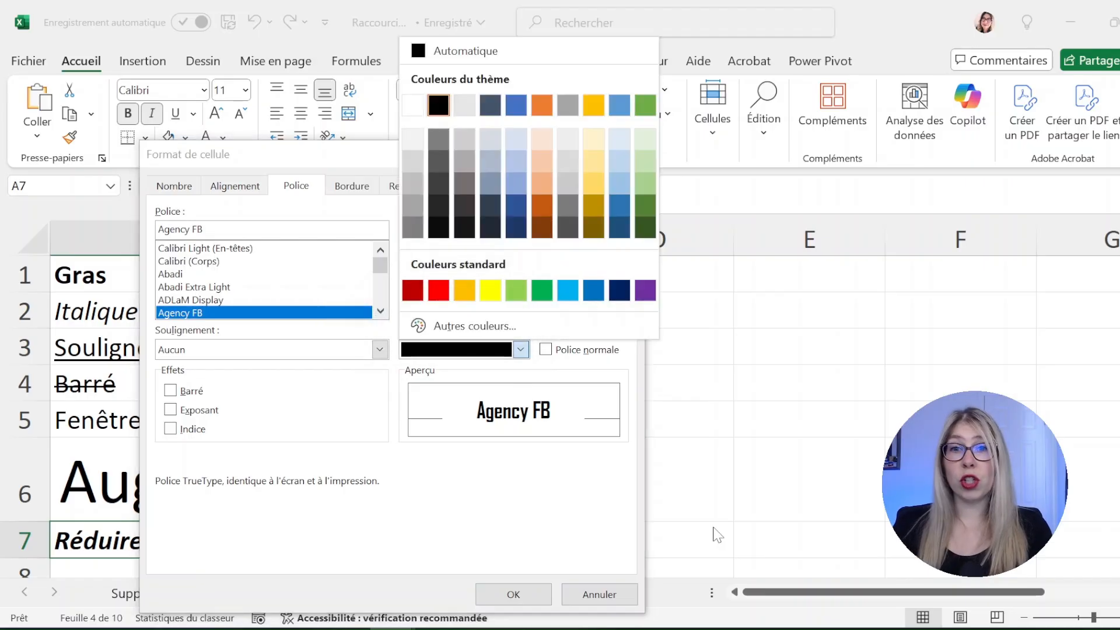
{"action": "key", "text": "Up"}
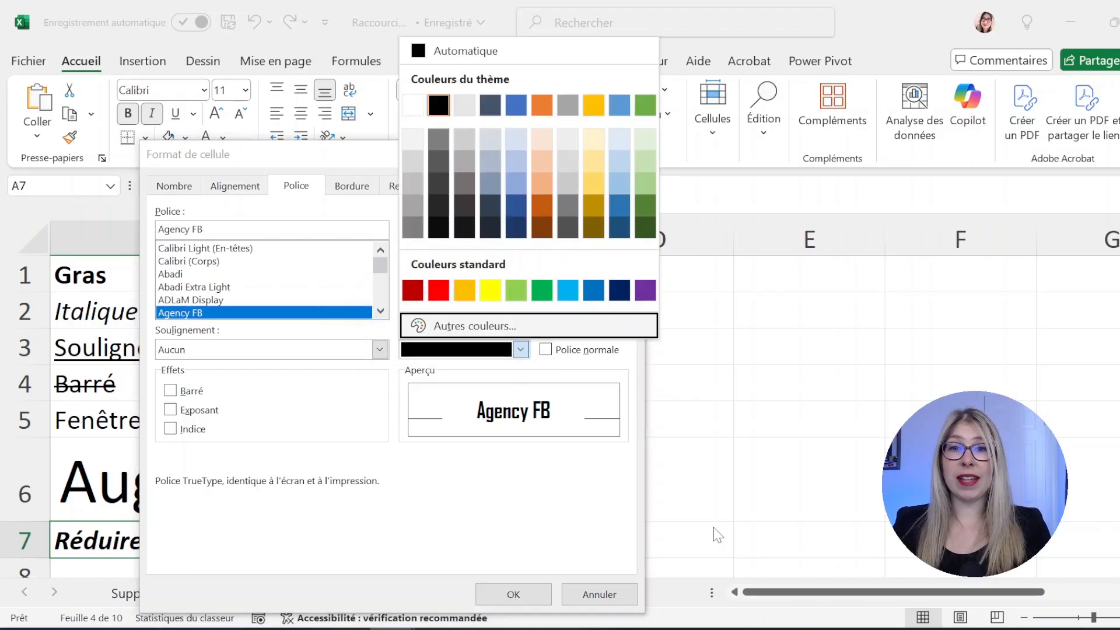
{"action": "key", "text": "Up"}
{"action": "key", "text": "Up"}
{"action": "key", "text": "Left"}
{"action": "key", "text": "Up"}
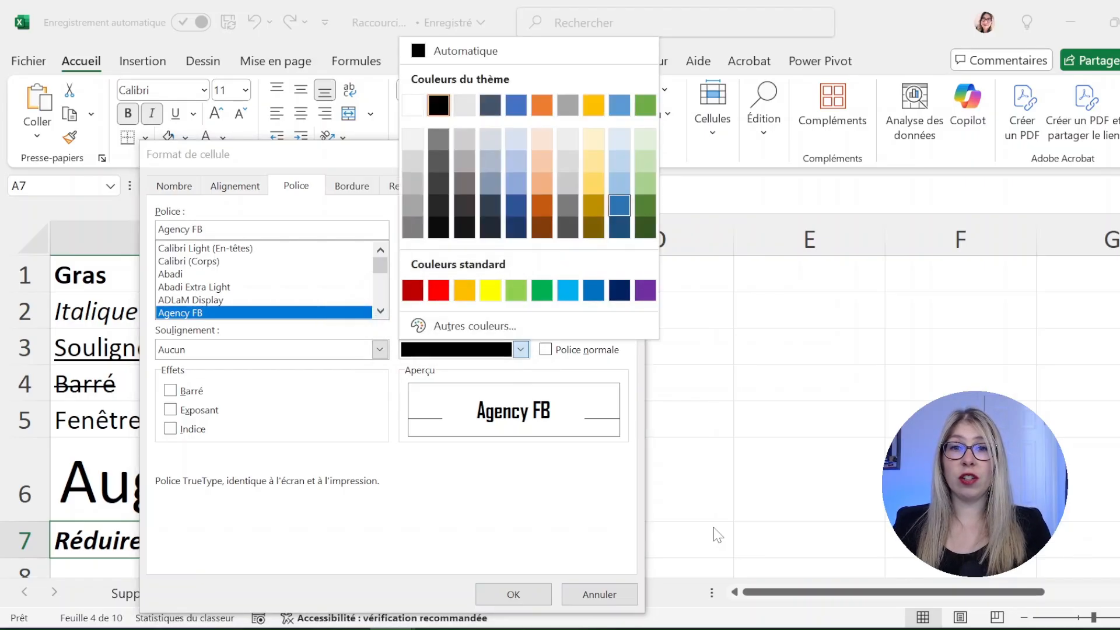
{"action": "key", "text": "Left"}
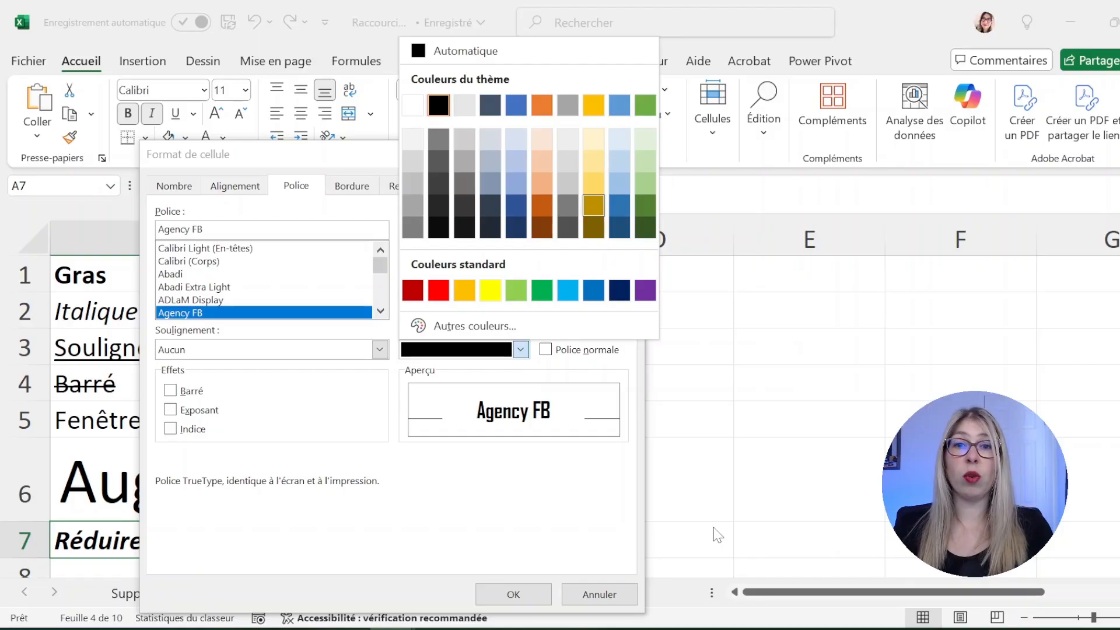
{"action": "key", "text": "Return"}
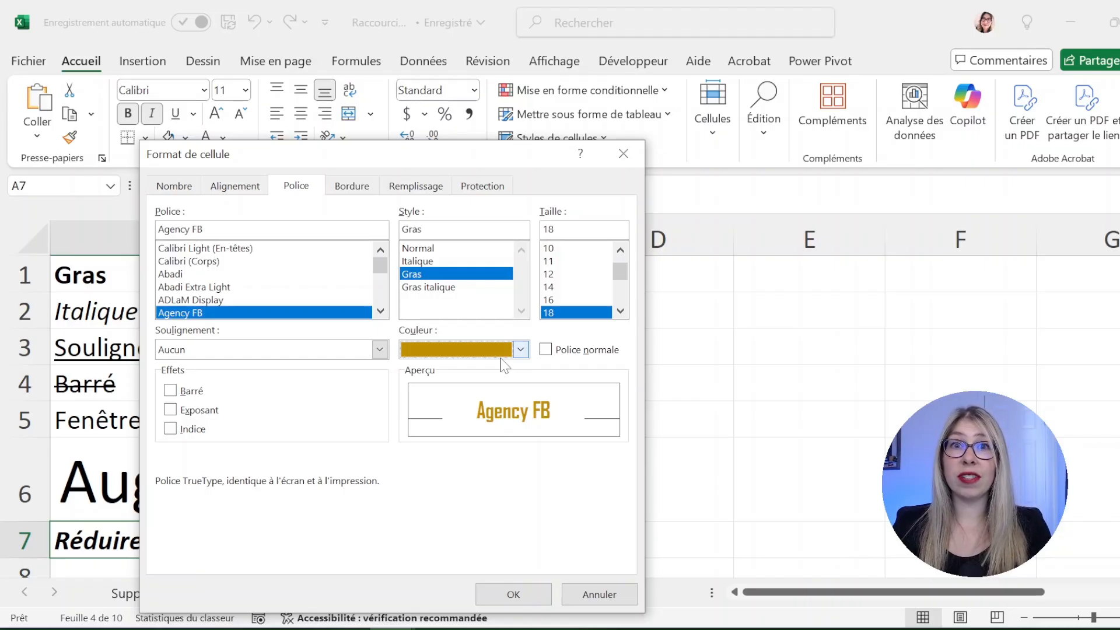
{"action": "key", "text": "shift+Tab"}
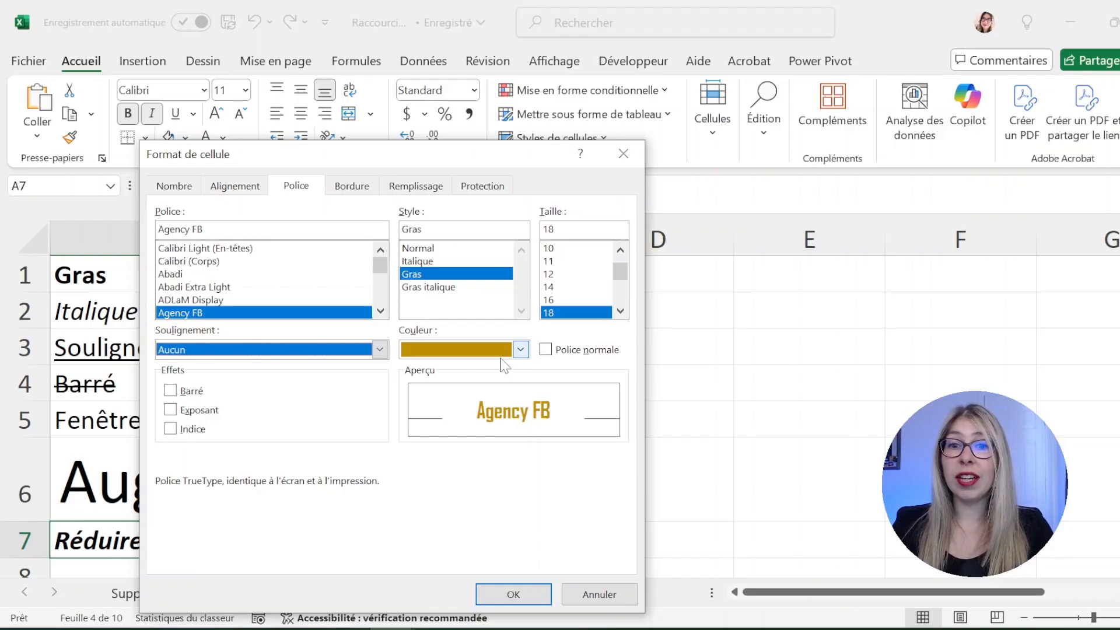
{"action": "key", "text": "Return"}
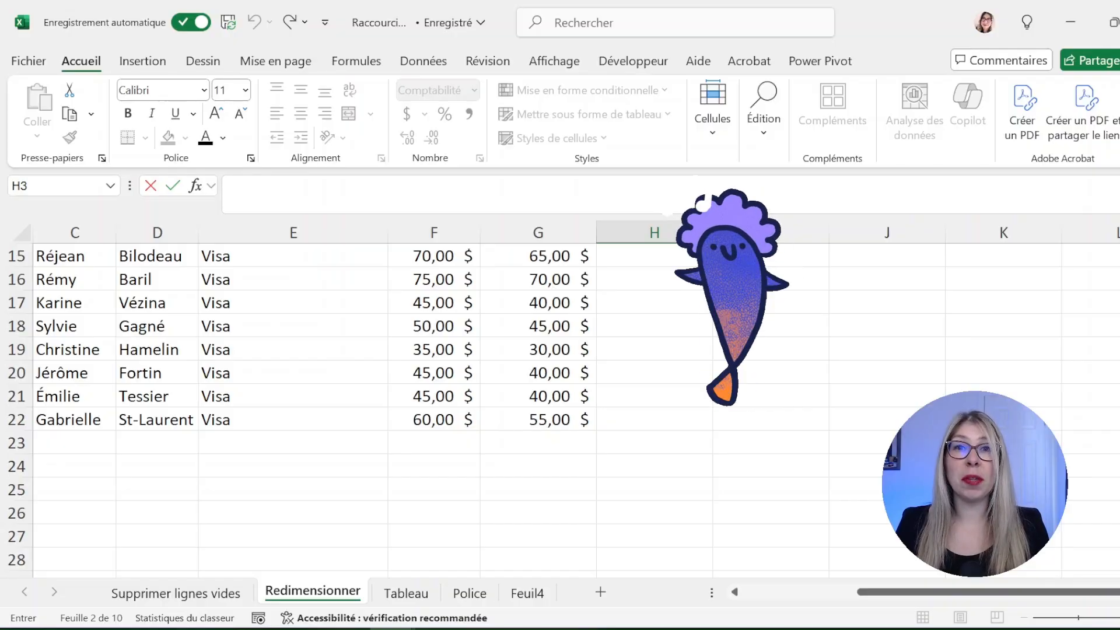
AutoSum the Montant column into F23, giving 1 375,00 $
{"action": "left_click", "coordinate": [445, 442]}
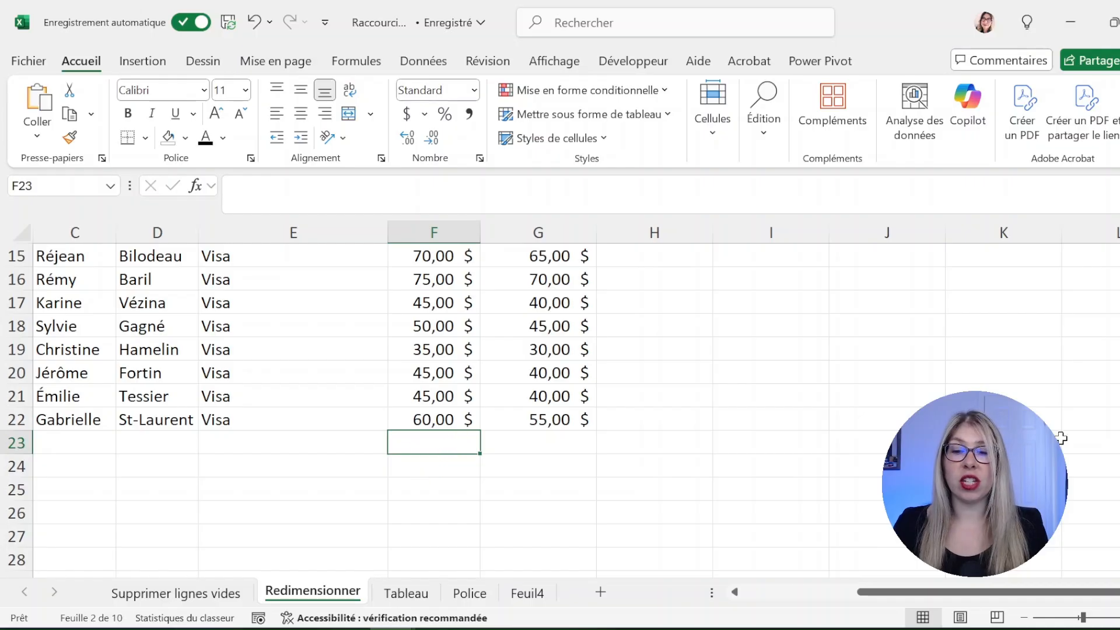
{"action": "key", "text": "alt+equal"}
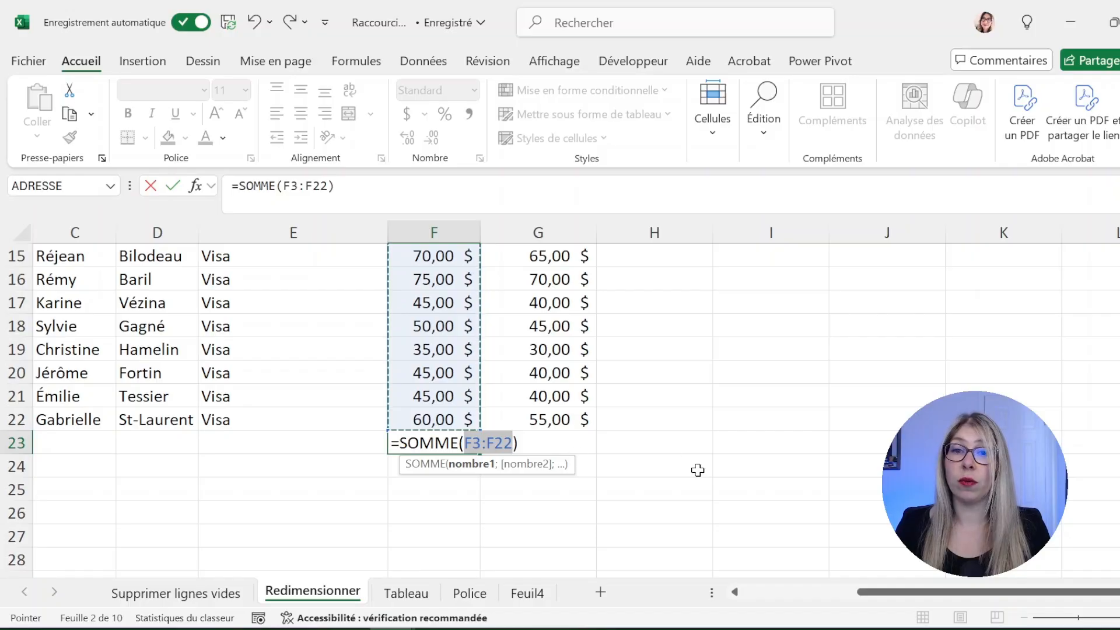
{"action": "key", "text": "Return"}
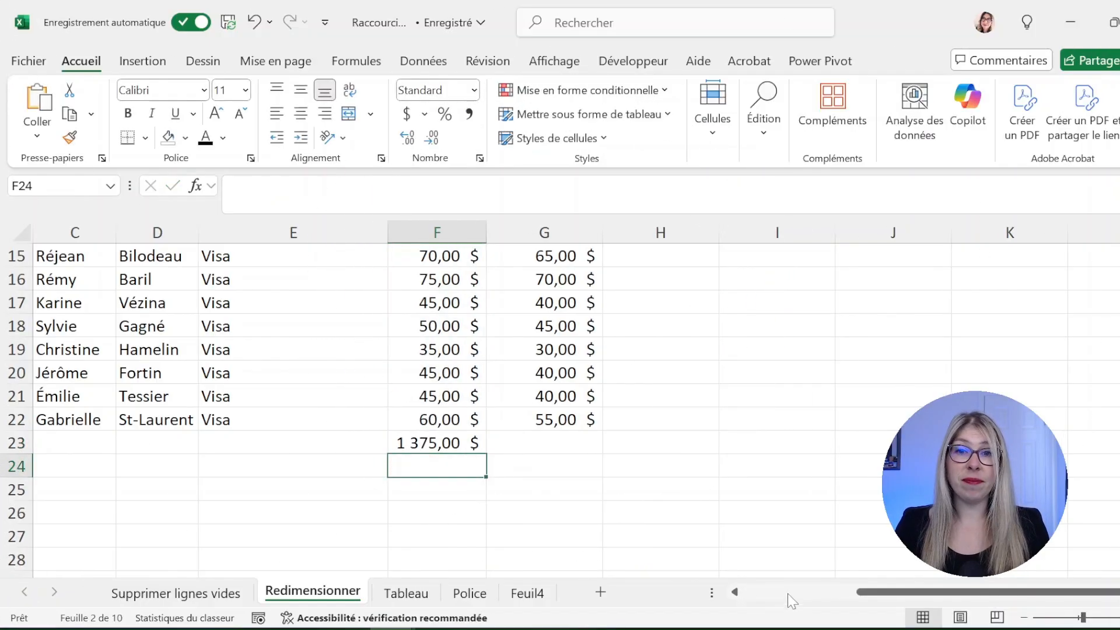
AutoSum row 22's amounts into H22, giving 115,00 $
{"action": "left_click", "coordinate": [672, 419]}
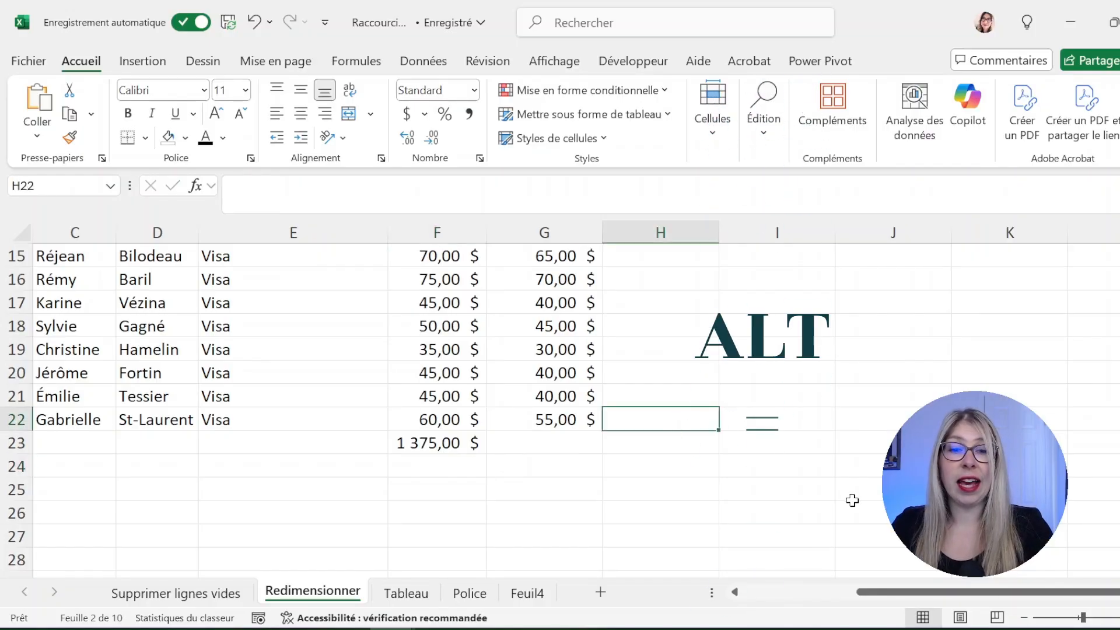
{"action": "key", "text": "alt+equal"}
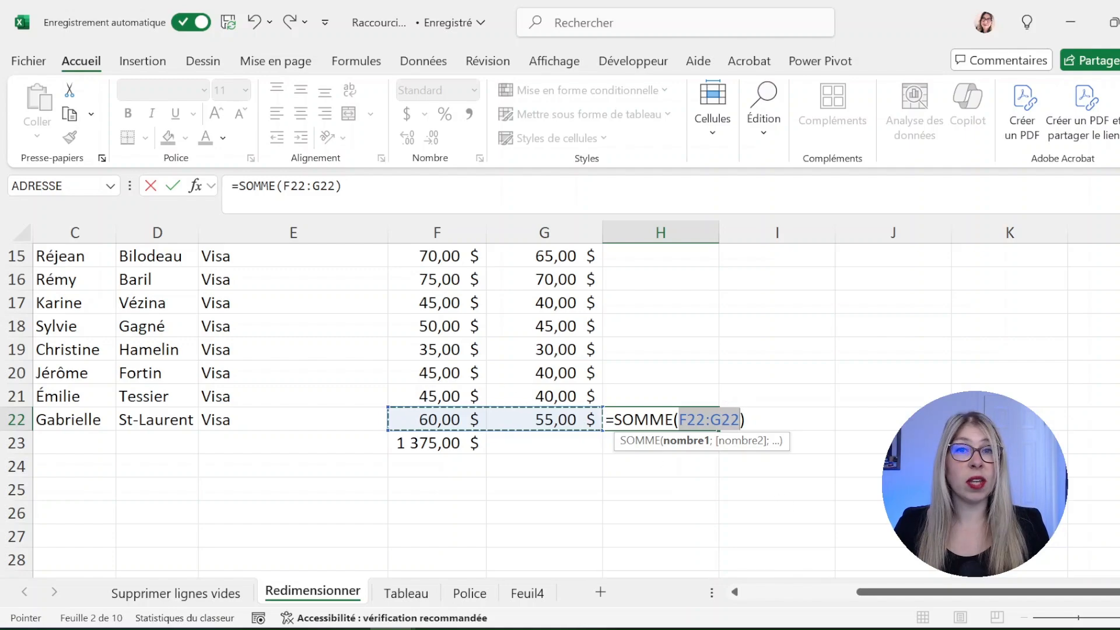
{"action": "key", "text": "Return"}
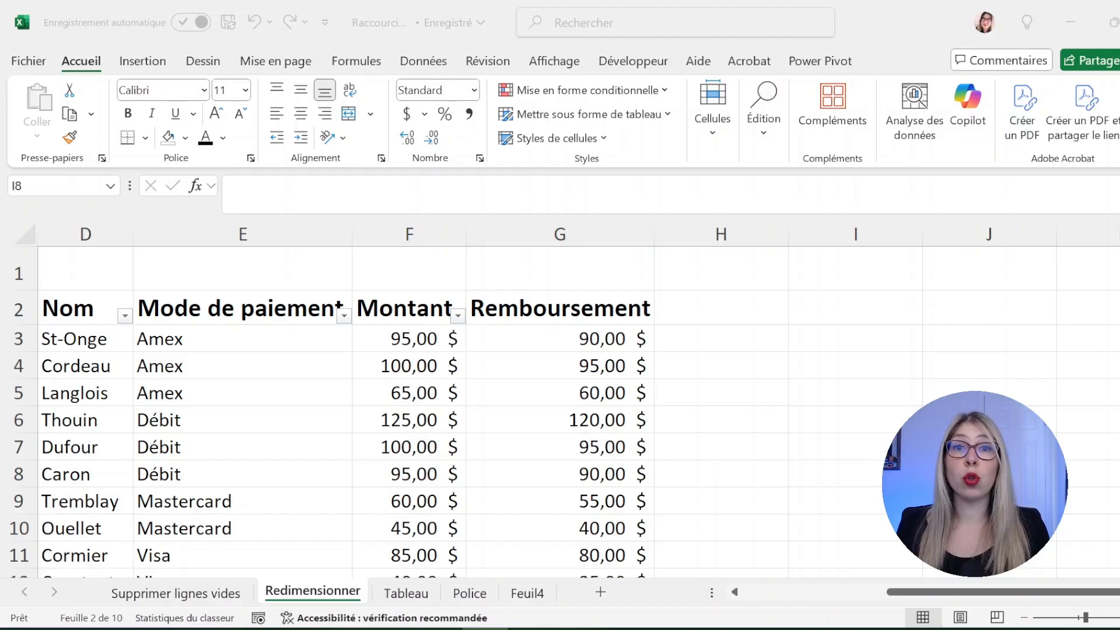
Select the Montant header in F2 and enter edit mode, confirming it unchanged
{"action": "left_click", "coordinate": [435, 309]}
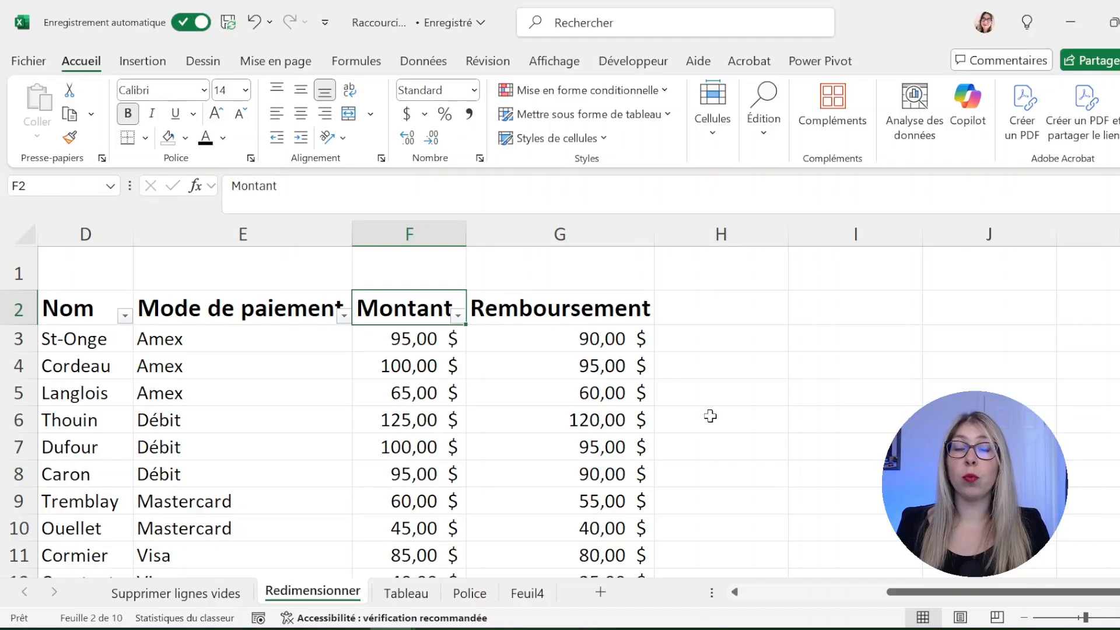
{"action": "double_click", "coordinate": [394, 306]}
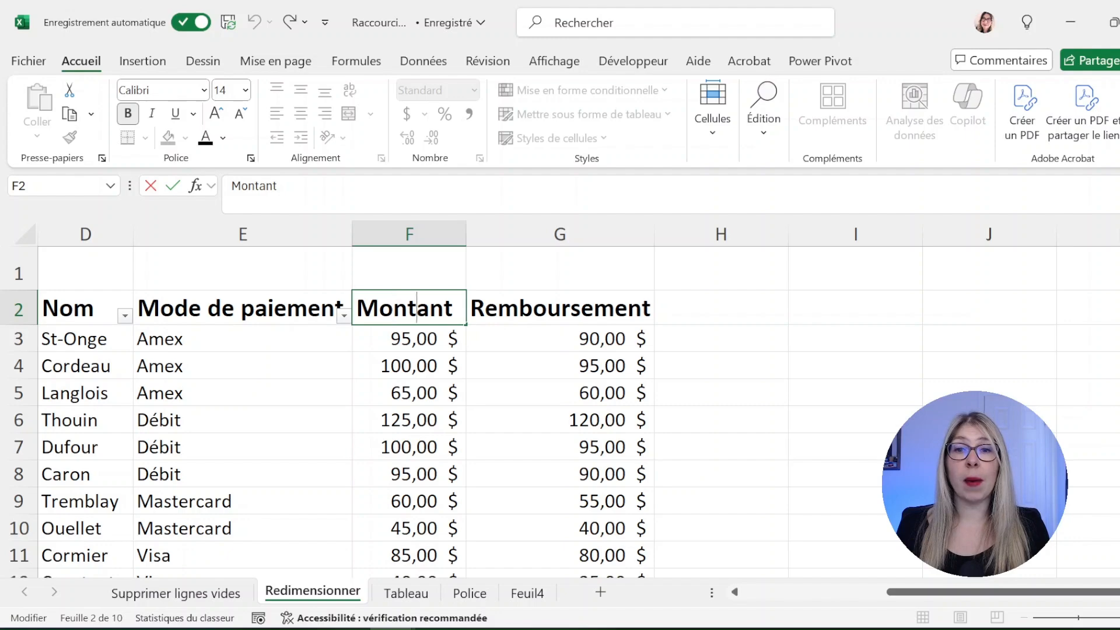
{"action": "left_click", "coordinate": [505, 304]}
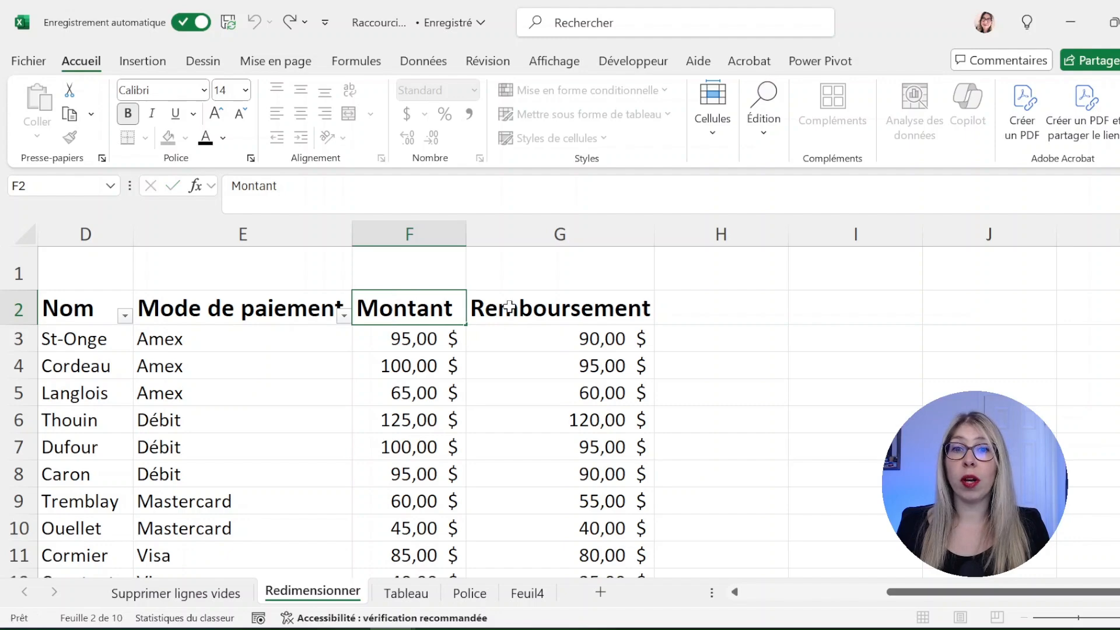
{"action": "left_click", "coordinate": [432, 300]}
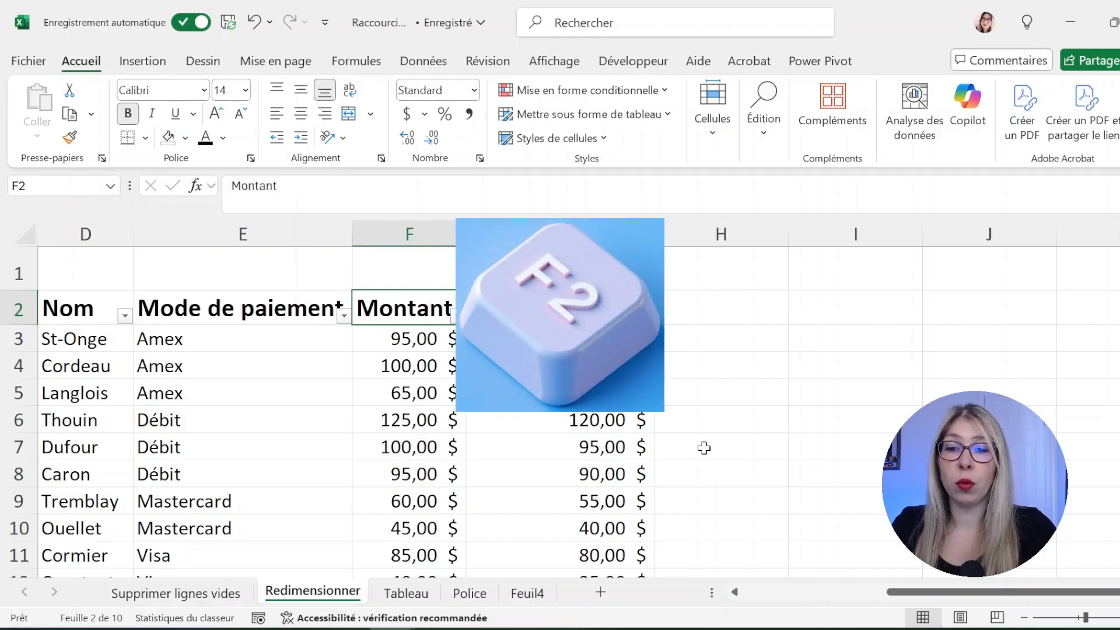
{"action": "key", "text": "F2"}
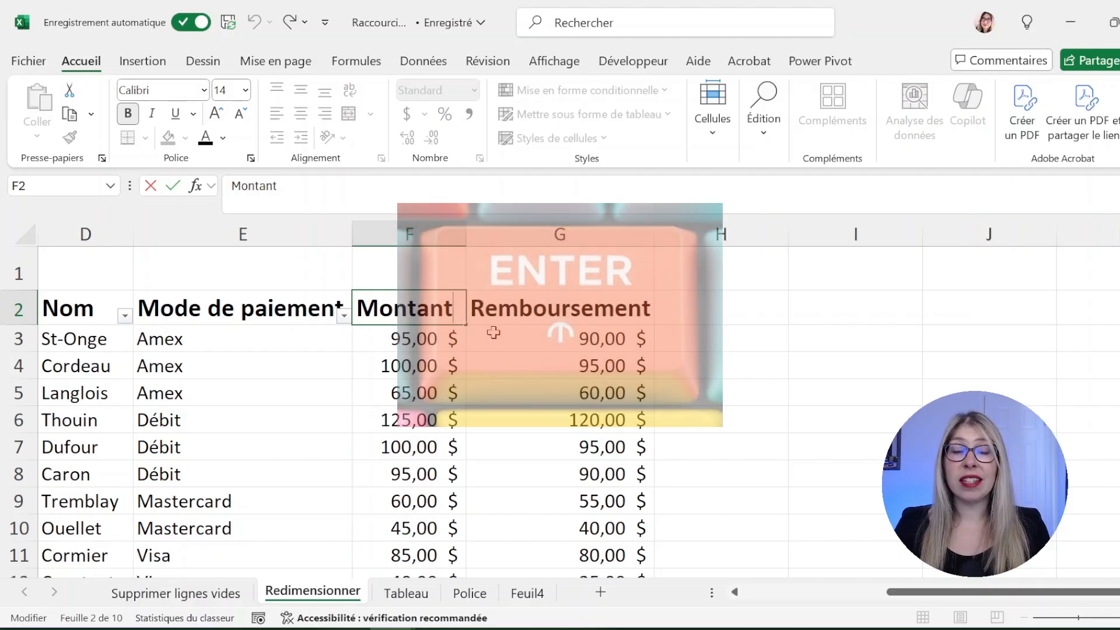
{"action": "key", "text": "Return"}
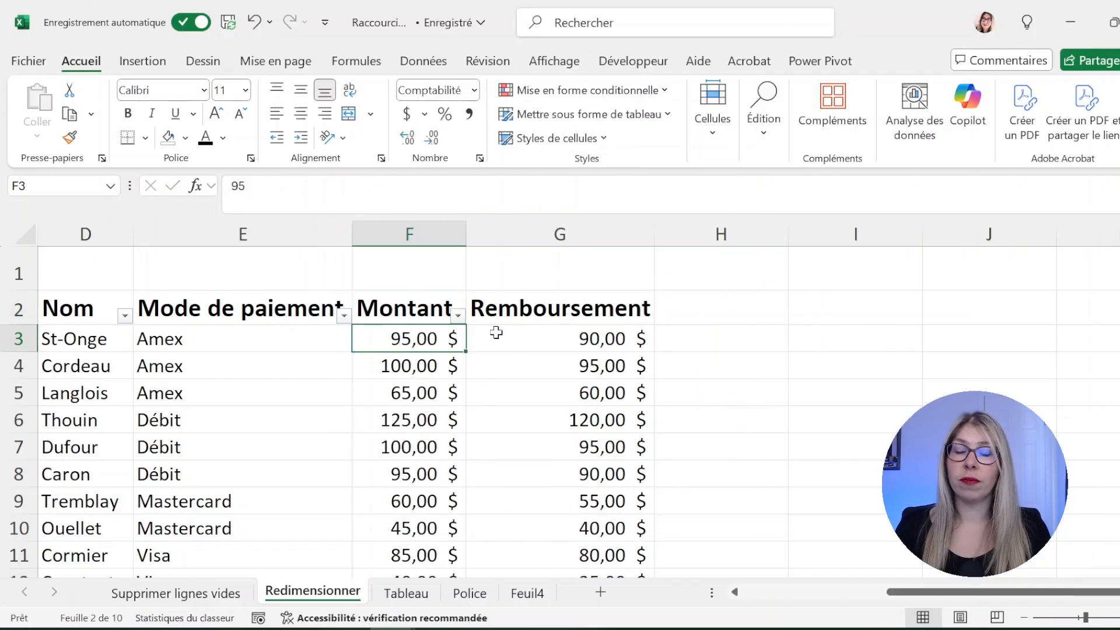
Change F2 to 'Montant' over 'à débourser' on two lines and widen column F
{"action": "left_click", "coordinate": [391, 304]}
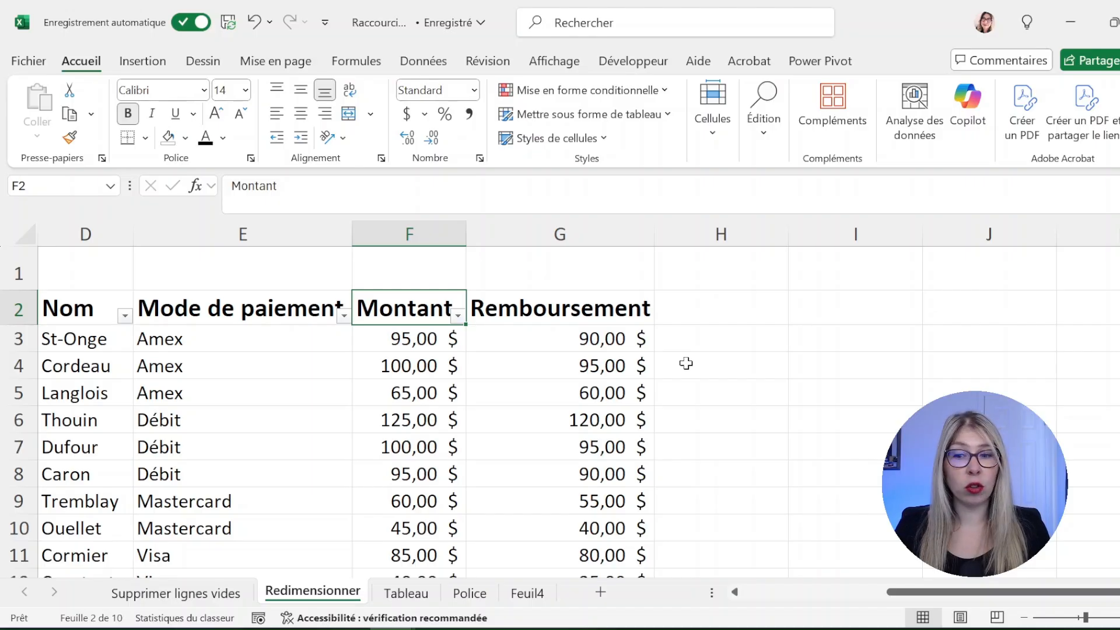
{"action": "key", "text": "F2"}
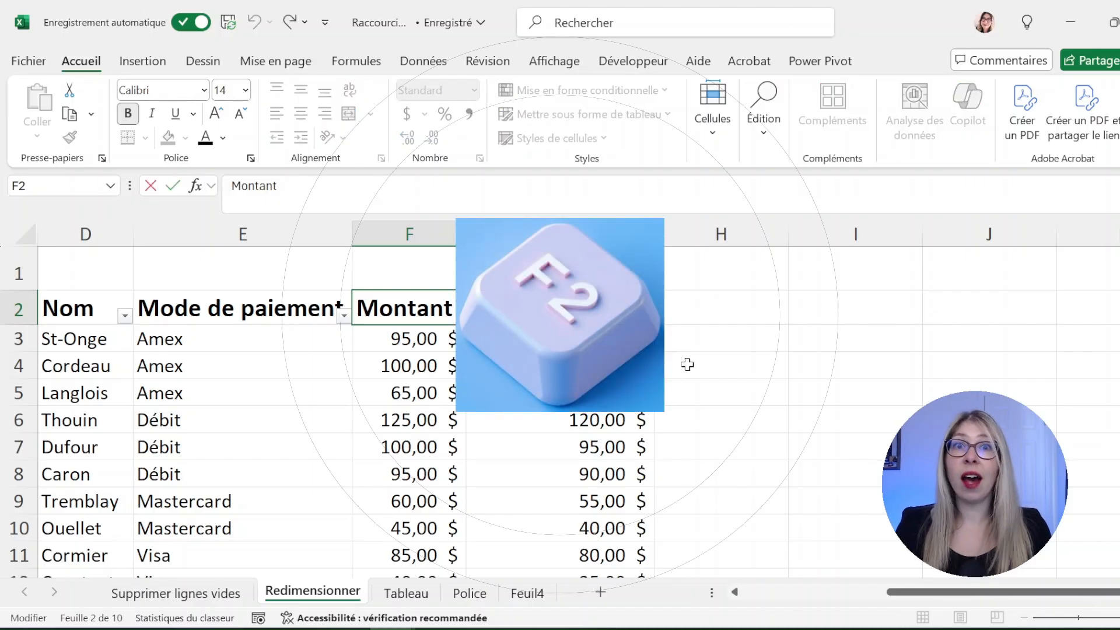
{"action": "key", "text": "alt"}
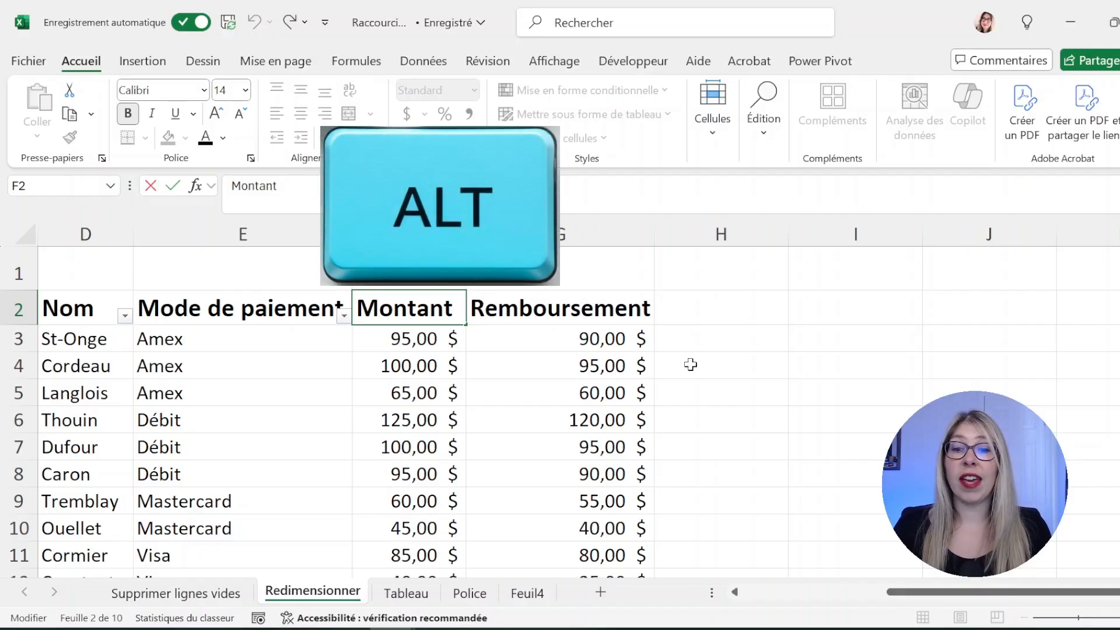
{"action": "key", "text": "alt+Return"}
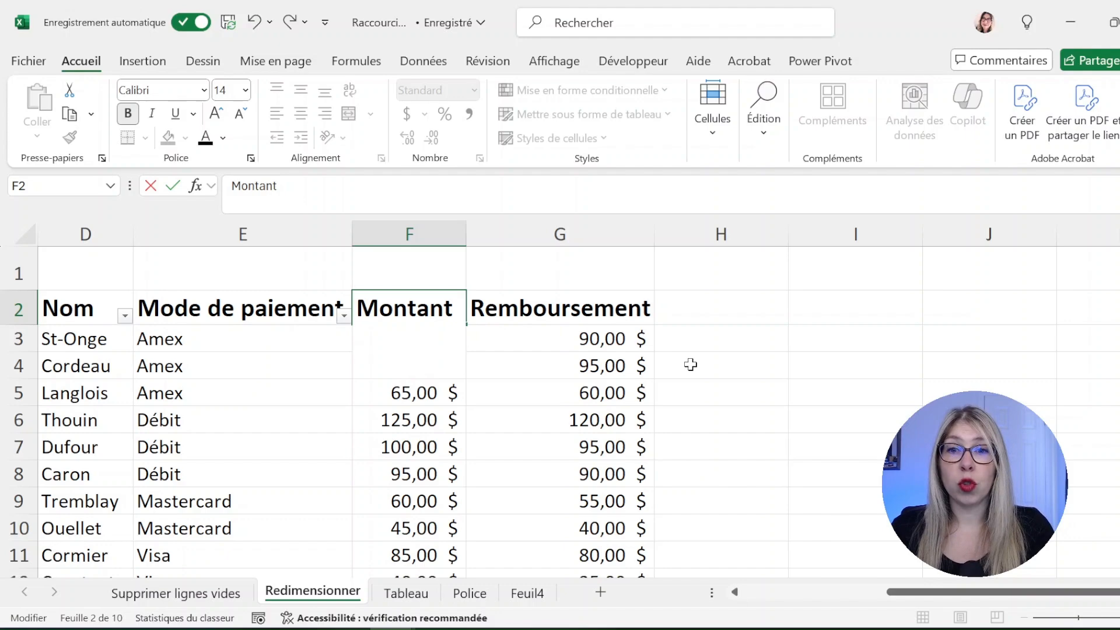
{"action": "type", "text": "à débour"}
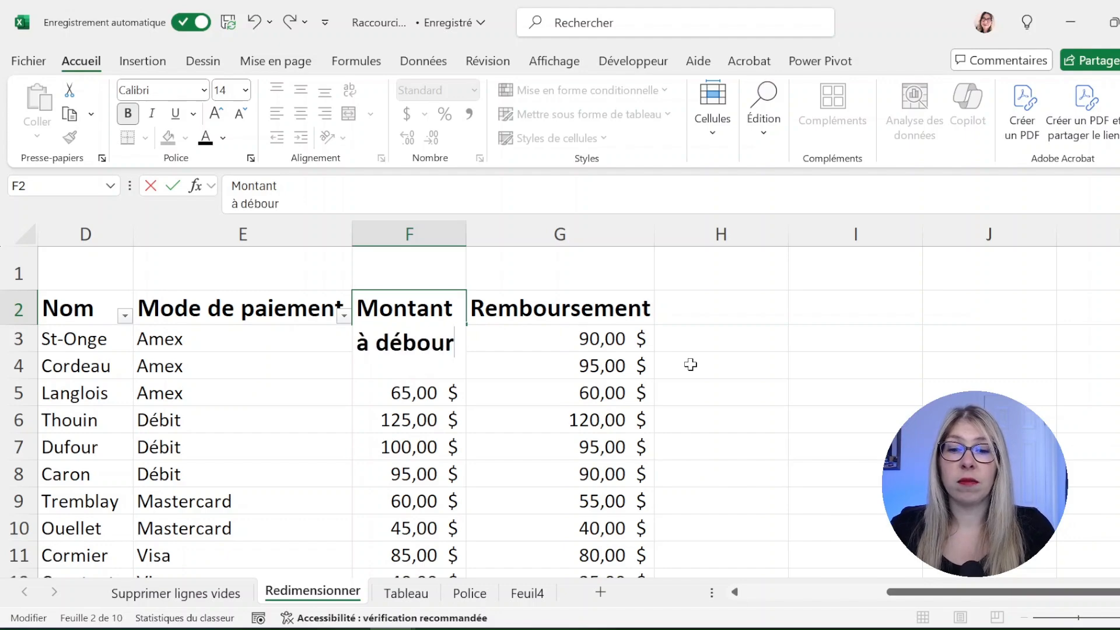
{"action": "type", "text": "ser"}
{"action": "key", "text": "Return"}
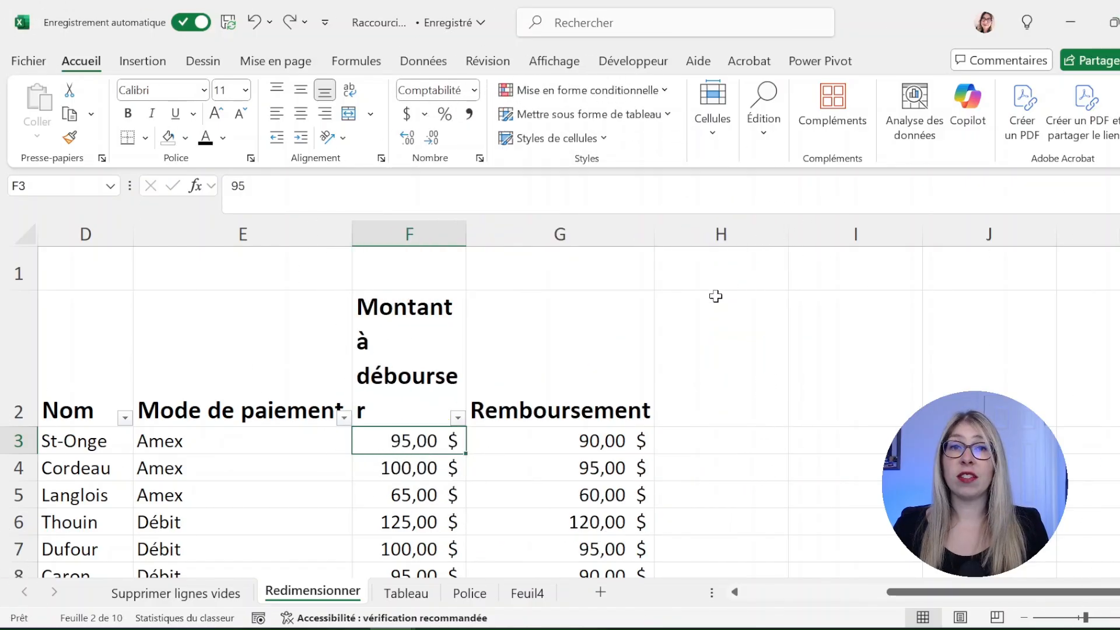
{"action": "left_click_drag", "start_coordinate": [466, 230], "coordinate": [542, 233]}
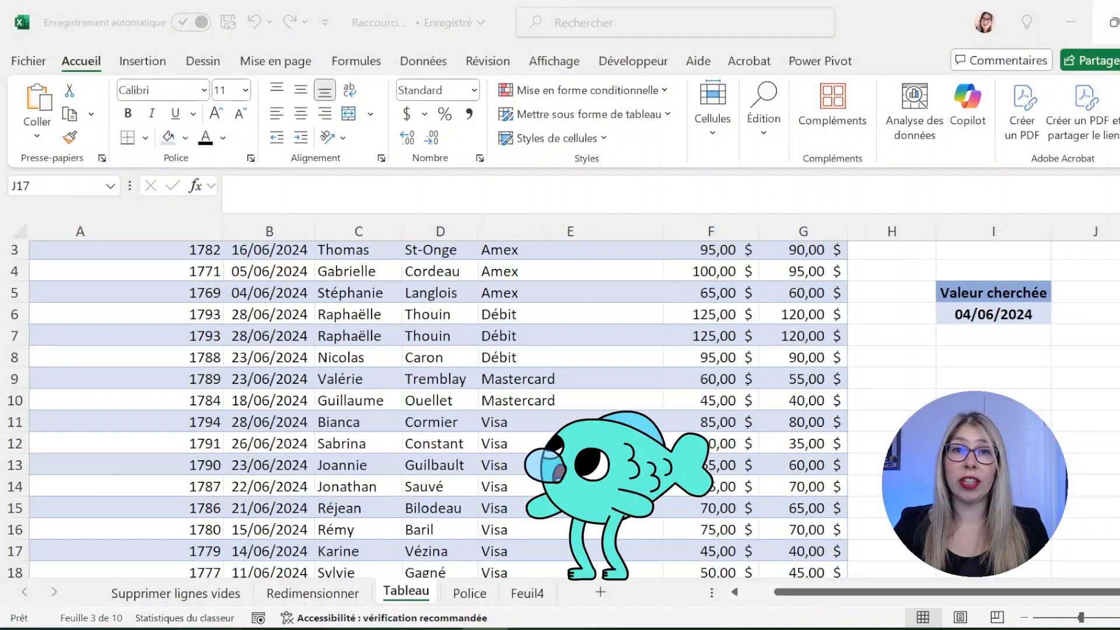
Copy the 04/06/2024 date from I6 and use Find All to list its cells B5 and I6
{"action": "left_click", "coordinate": [1018, 320]}
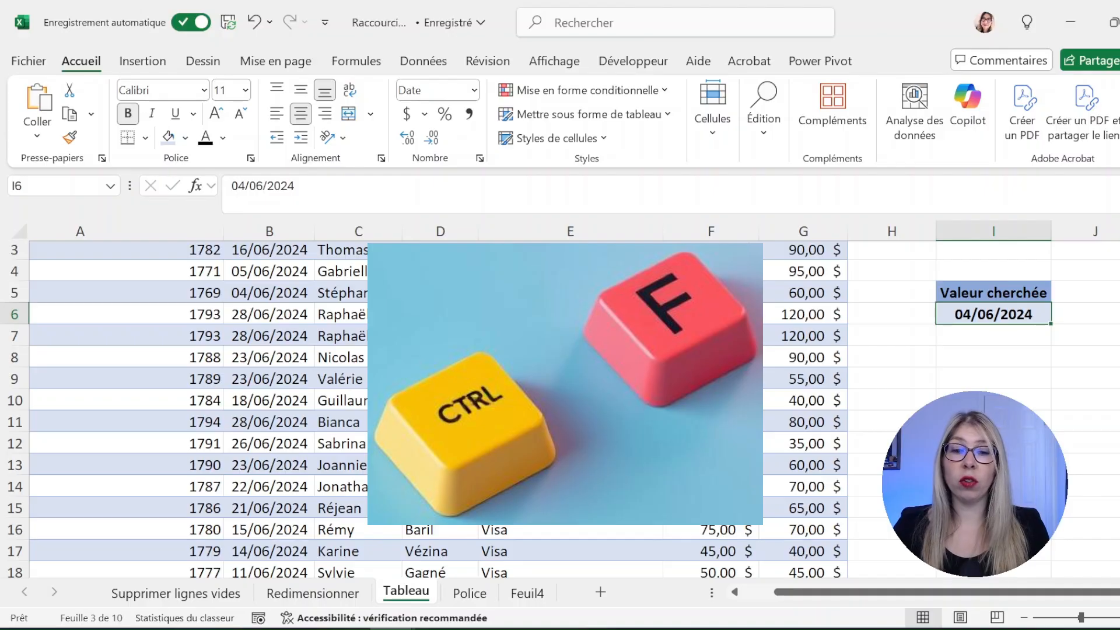
{"action": "key", "text": "ctrl+f"}
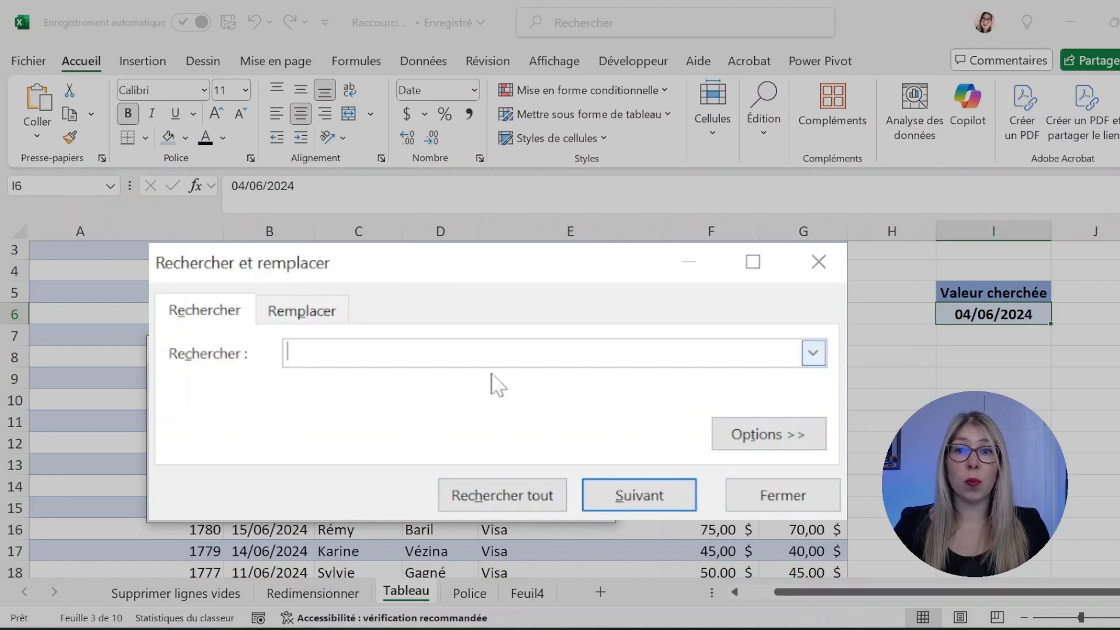
{"action": "type", "text": "04/06/2024"}
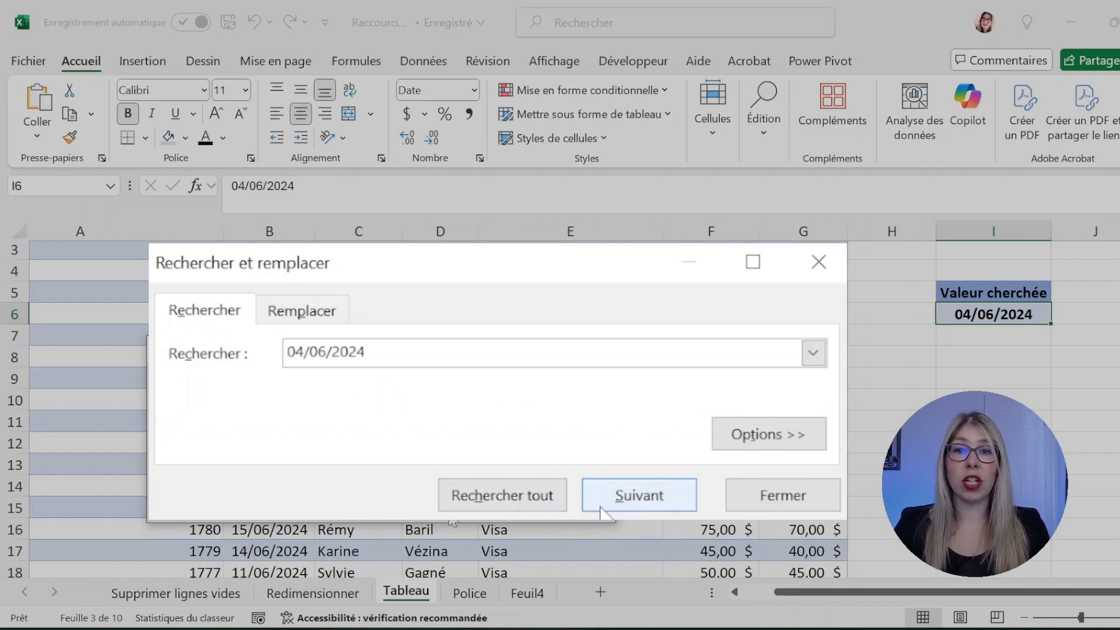
{"action": "left_click", "coordinate": [523, 505]}
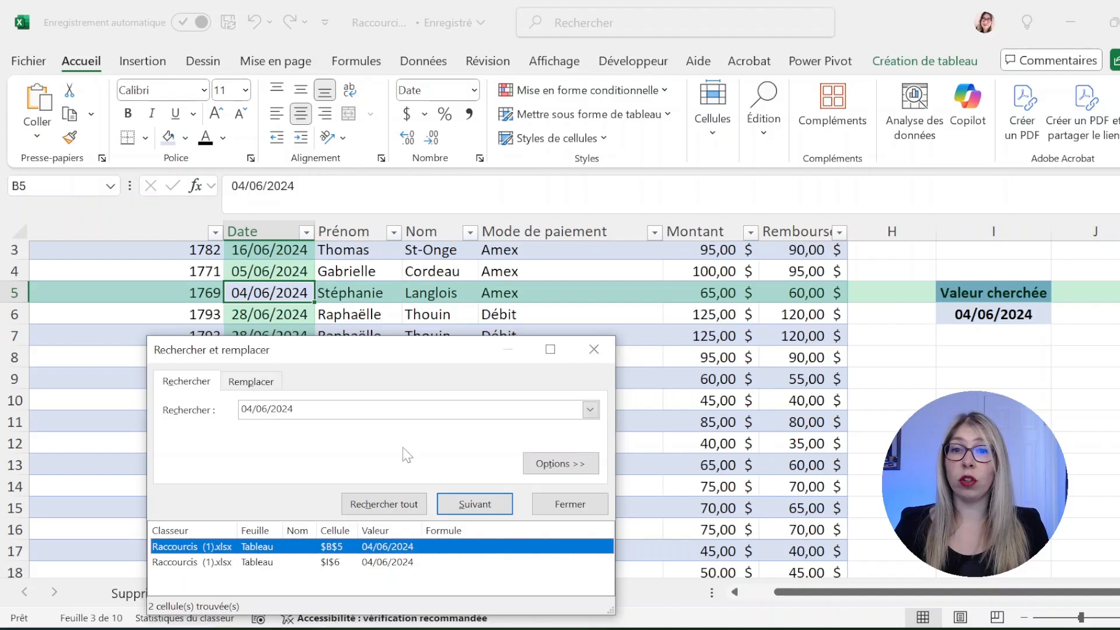
{"action": "left_click", "coordinate": [272, 385]}
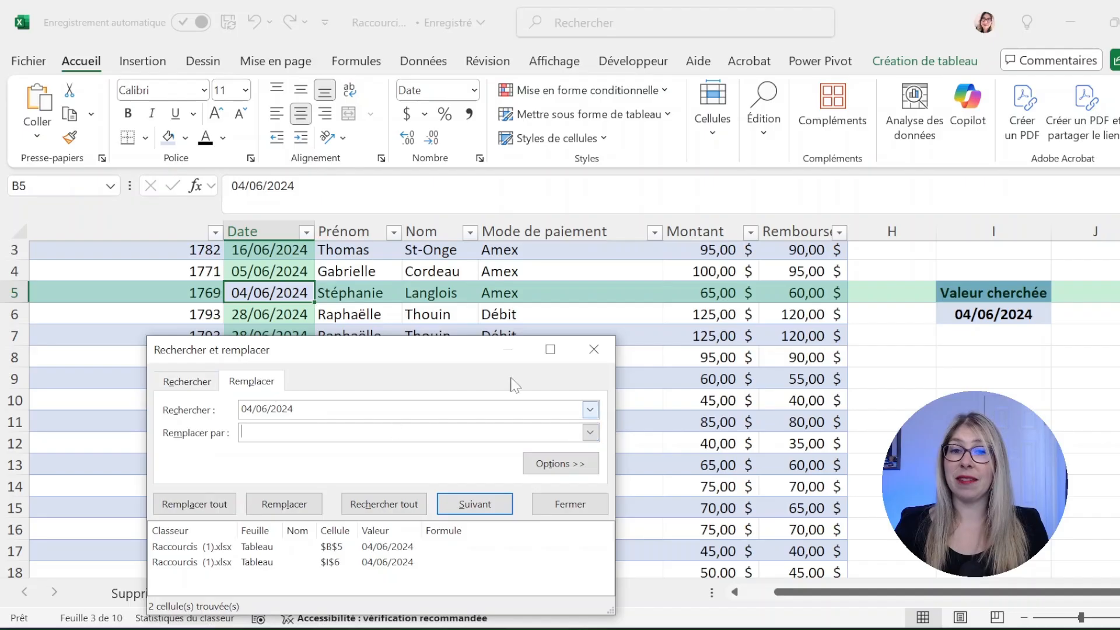
{"action": "key", "text": "Escape"}
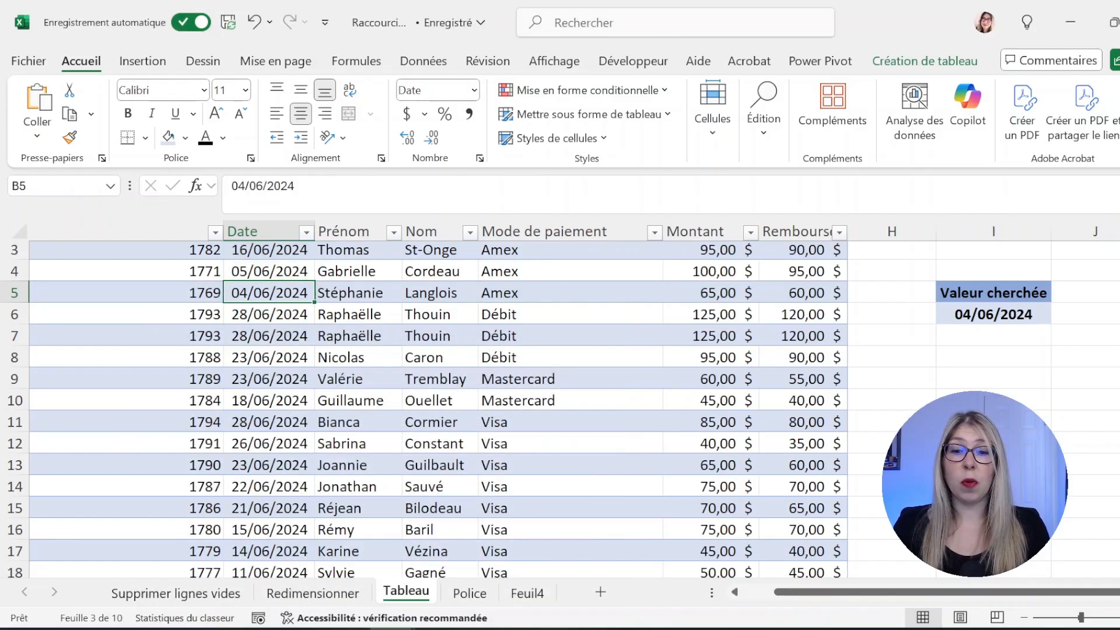
Replace 04/06/2024 with 03/06/2024 in B5 and I6 using Ctrl+H find and replace
{"action": "key", "text": "ctrl+h"}
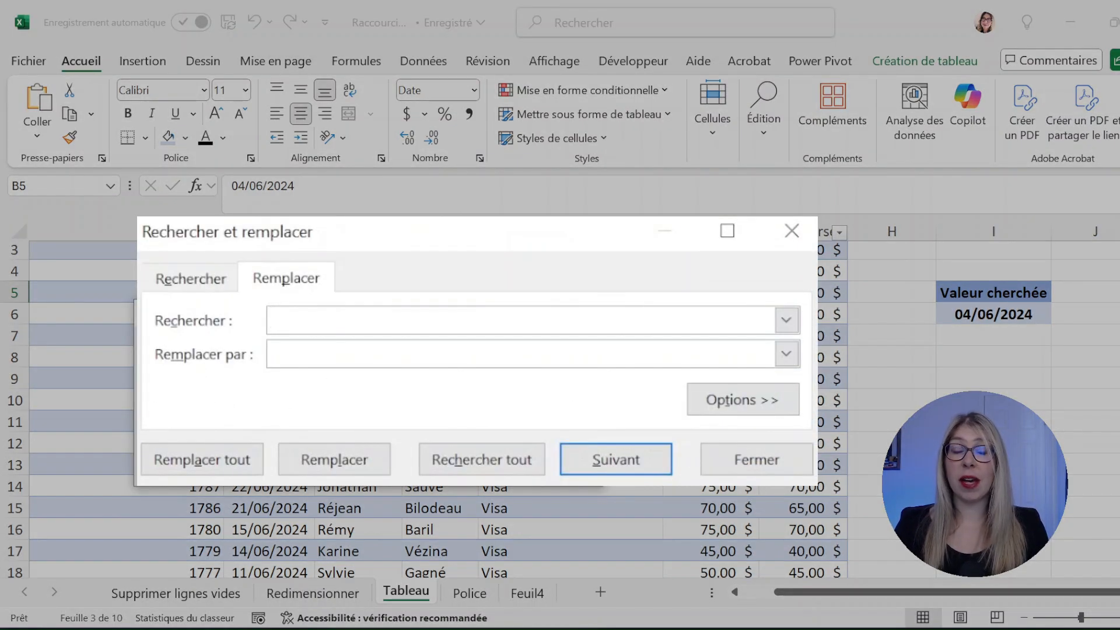
{"action": "type", "text": "04/06/2024"}
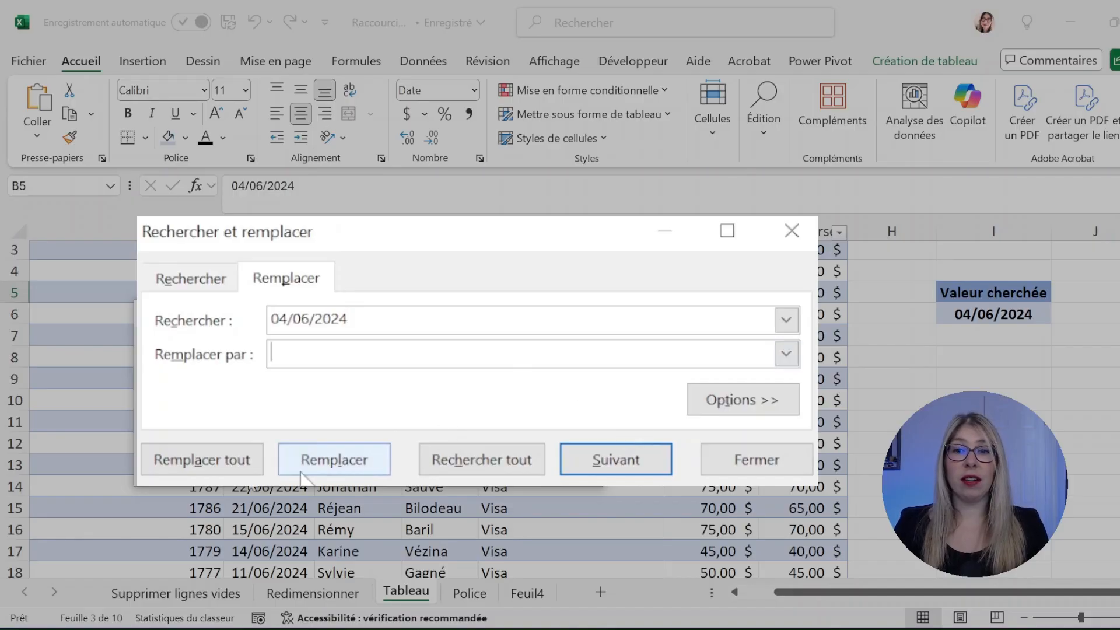
{"action": "left_click", "coordinate": [473, 461]}
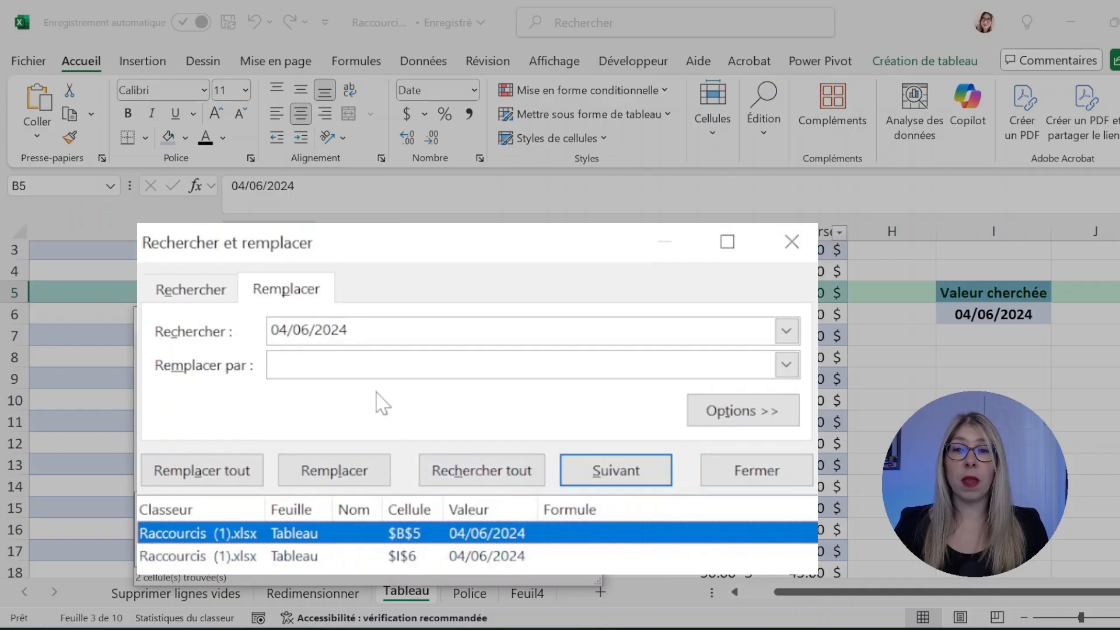
{"action": "left_click", "coordinate": [368, 365]}
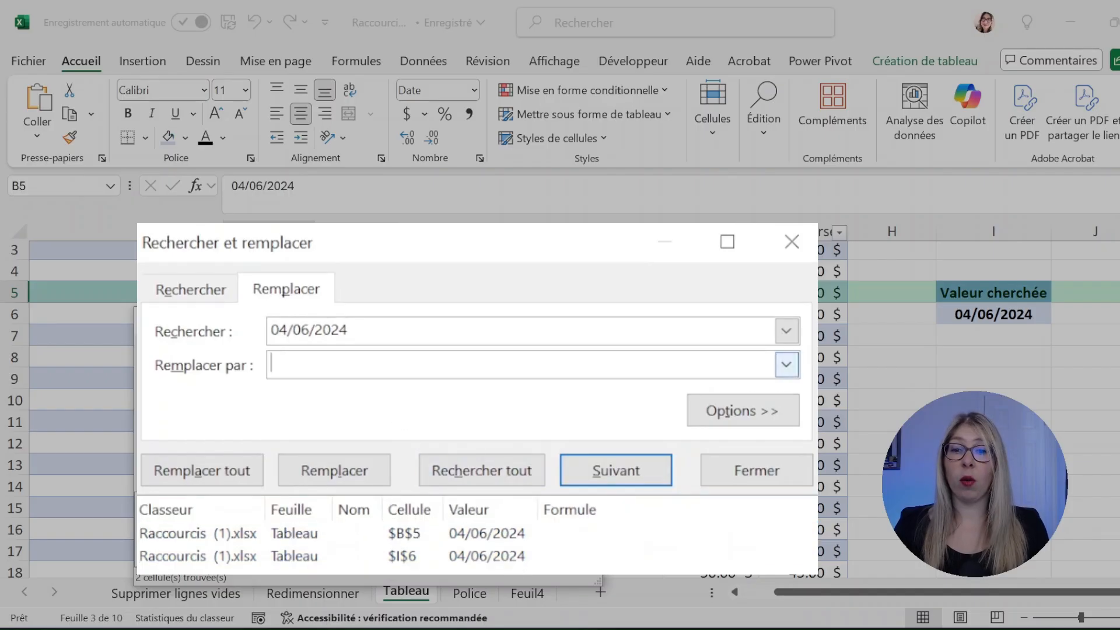
{"action": "type", "text": "03/0"}
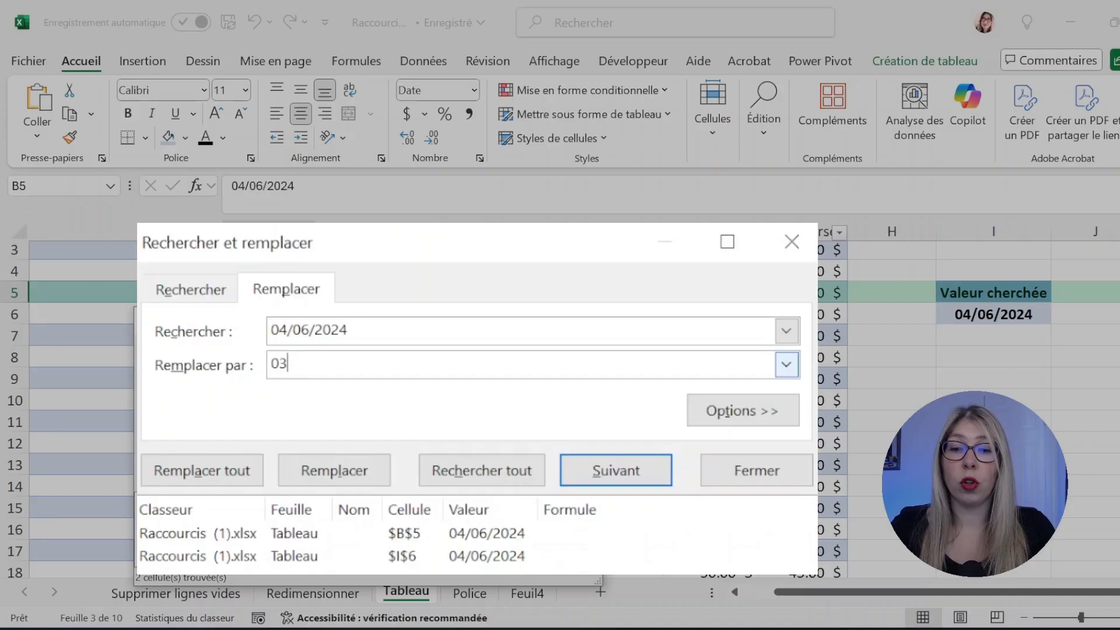
{"action": "type", "text": "6/2024"}
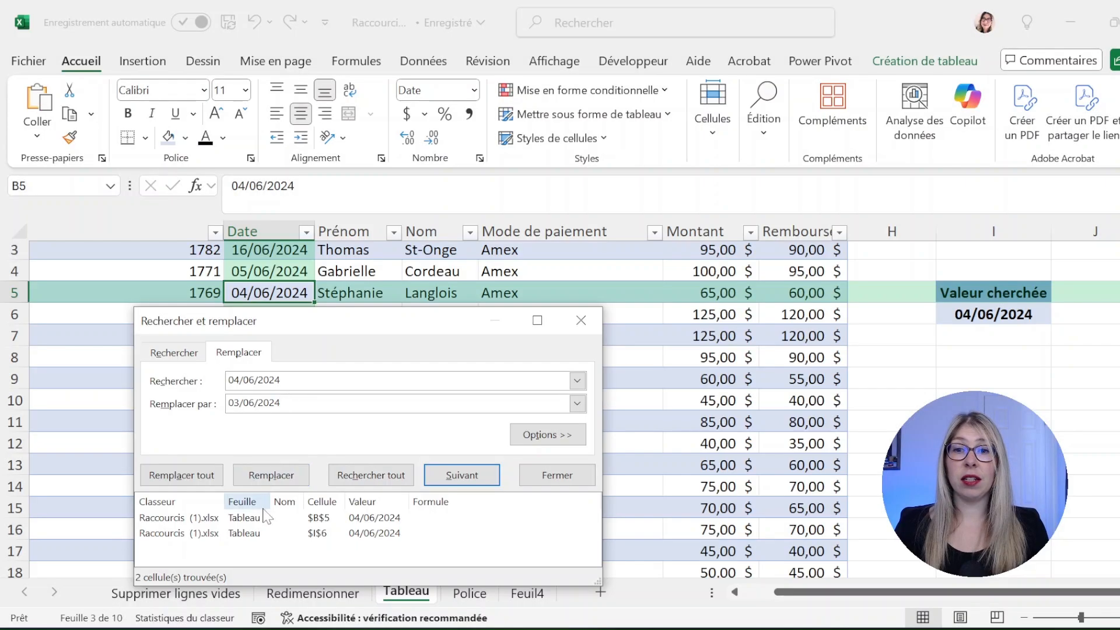
{"action": "left_click", "coordinate": [271, 475]}
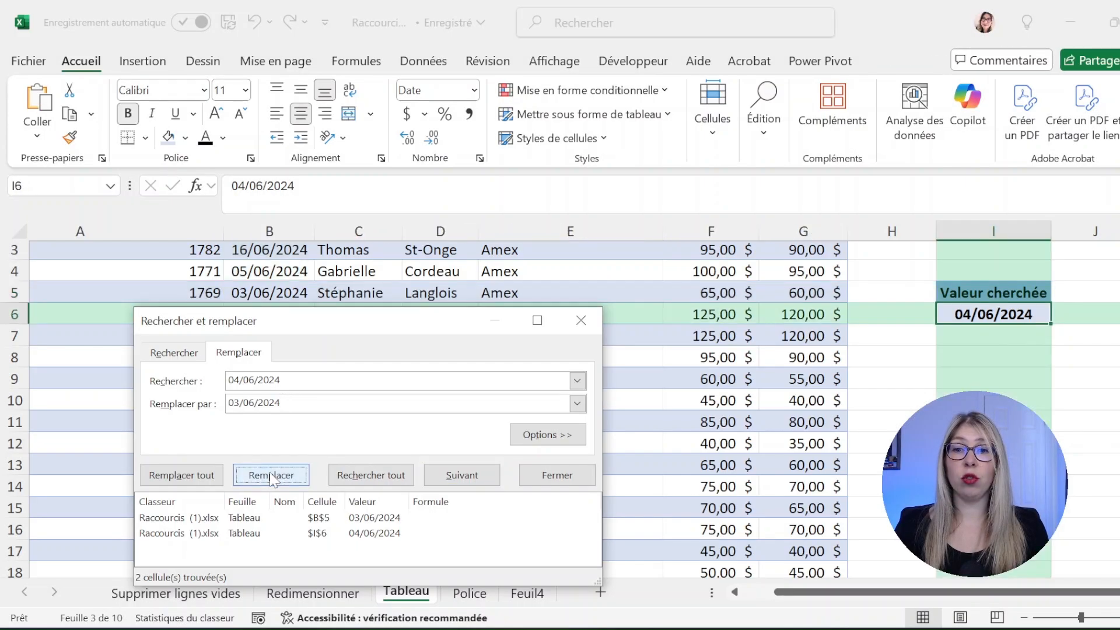
{"action": "left_click", "coordinate": [210, 477]}
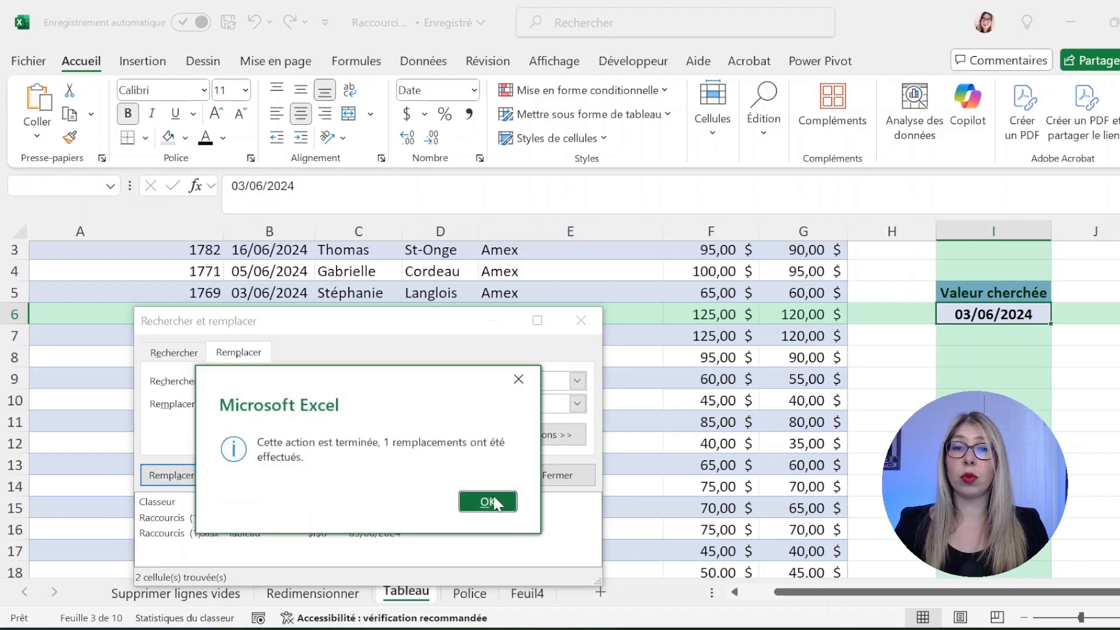
{"action": "left_click", "coordinate": [489, 502]}
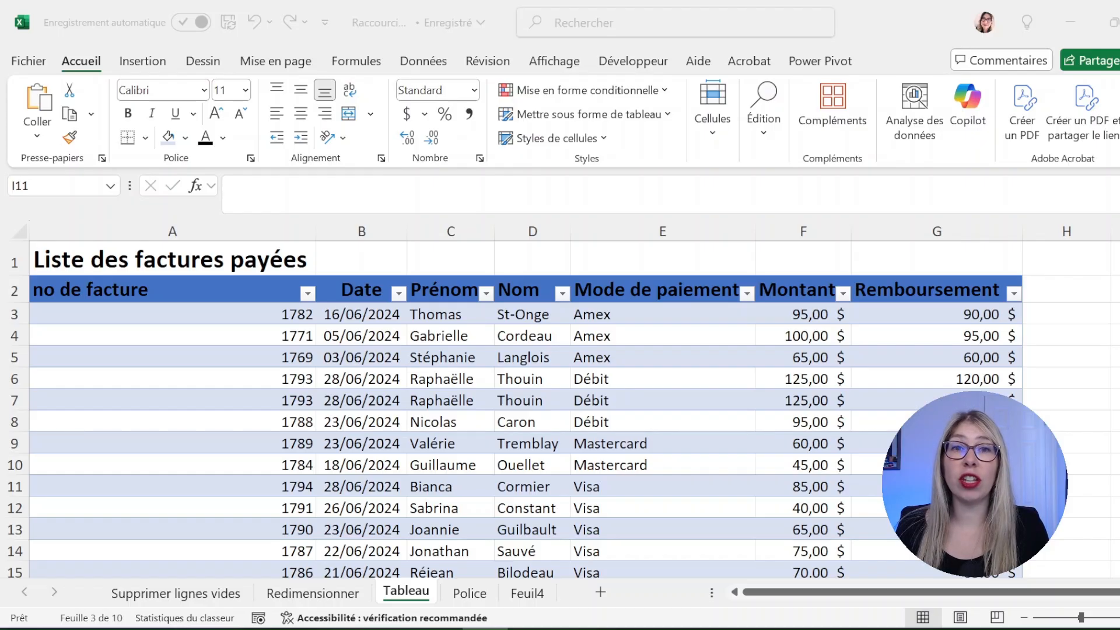
From Raphaëlle in the Prénom column, jump to row 22 and select invoice numbers up to the header
{"action": "left_click", "coordinate": [450, 400]}
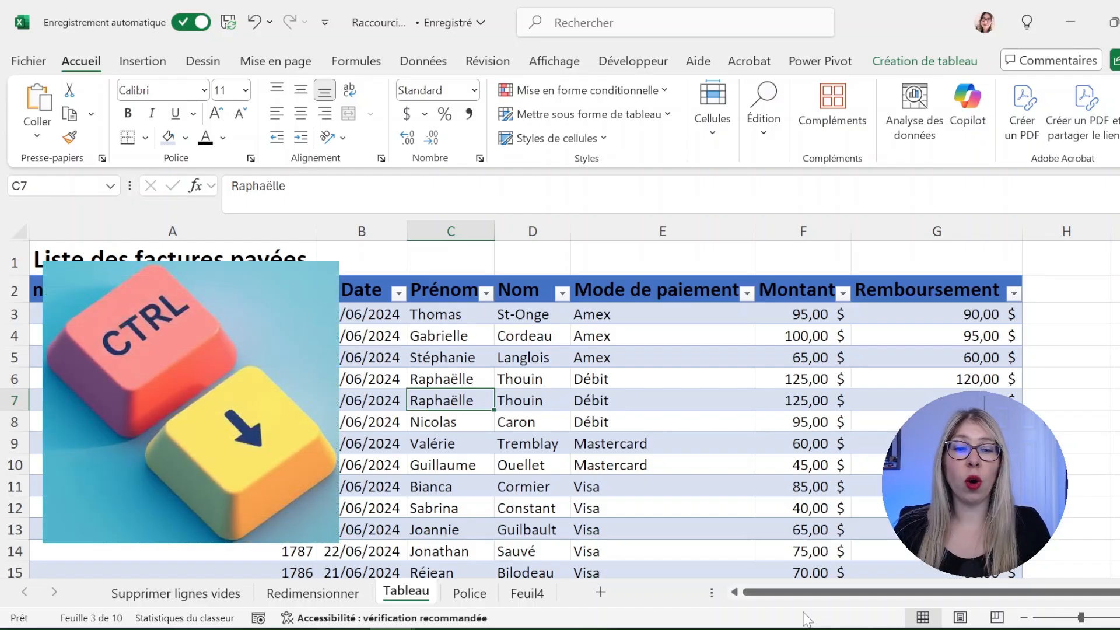
{"action": "key", "text": "ctrl+Down"}
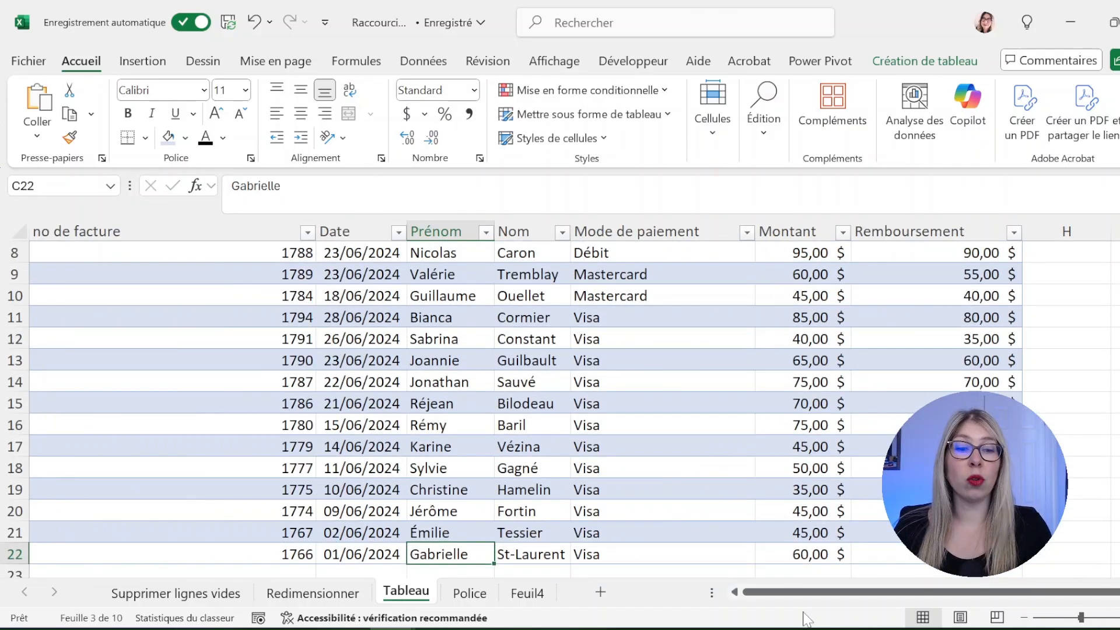
{"action": "key", "text": "ctrl+Left"}
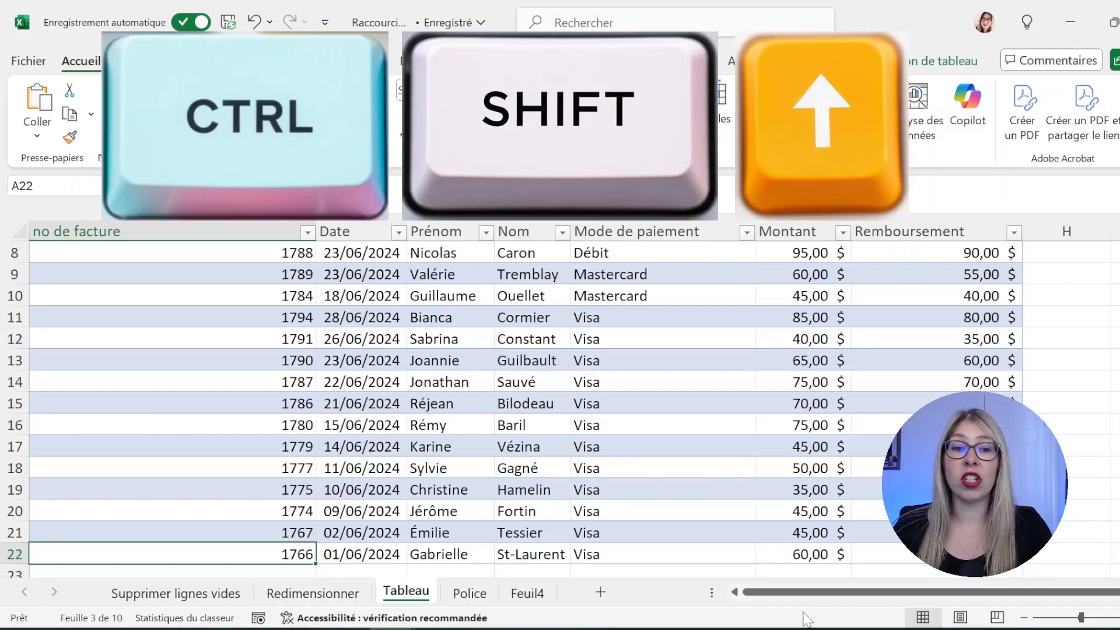
{"action": "key", "text": "ctrl+shift+Up"}
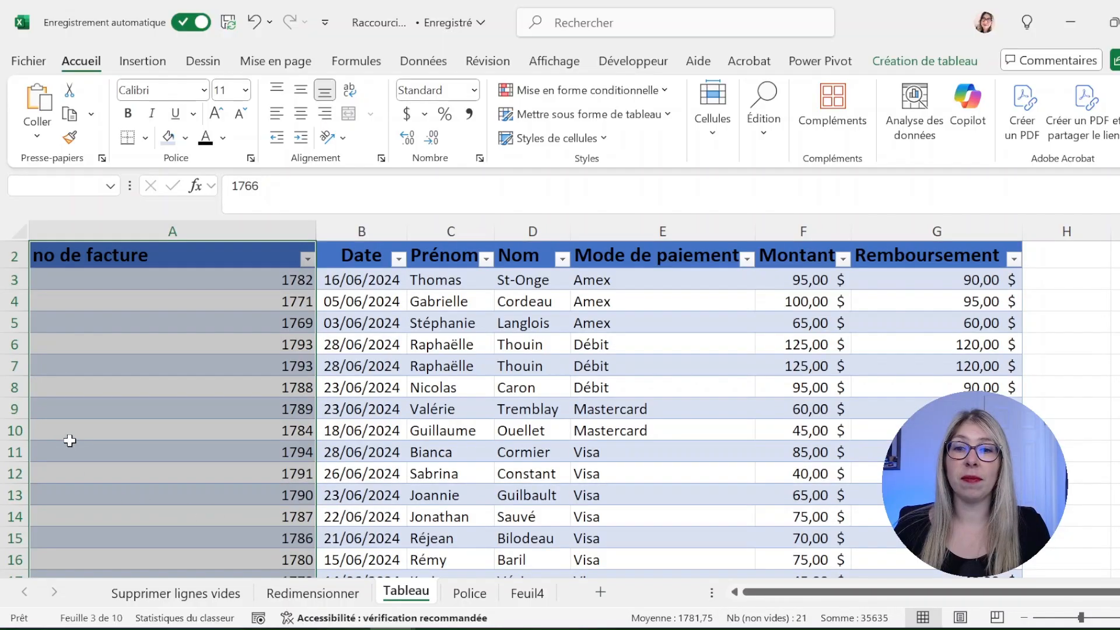
{"action": "key", "text": "ctrl+shift+Down"}
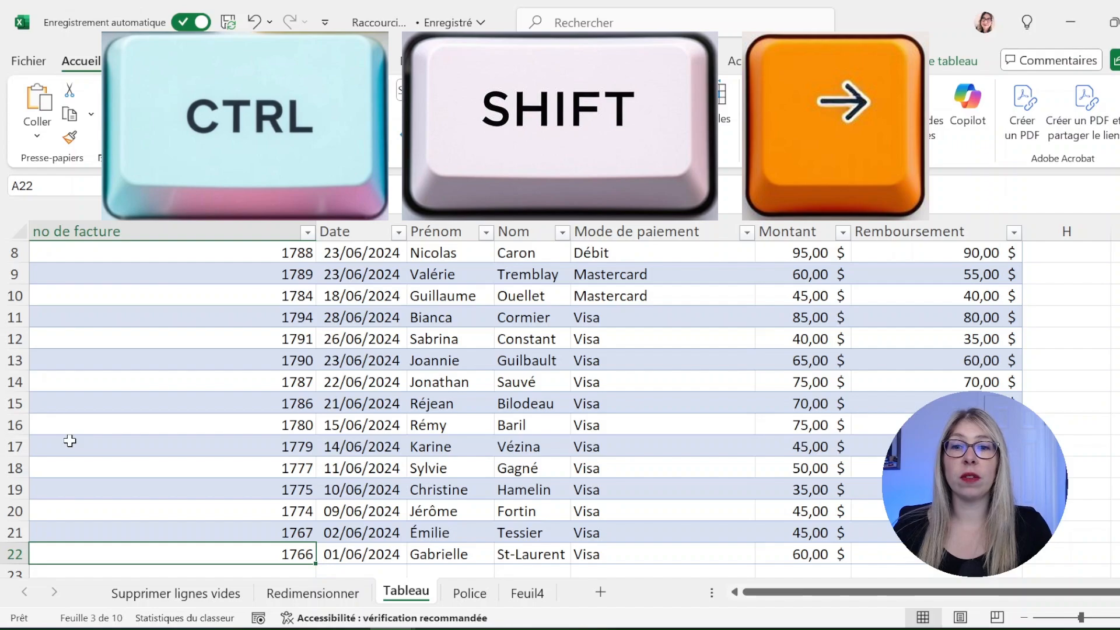
Select row 22 from A22 out to the sheet's last column, then select header C2
{"action": "key", "text": "ctrl+shift+Right"}
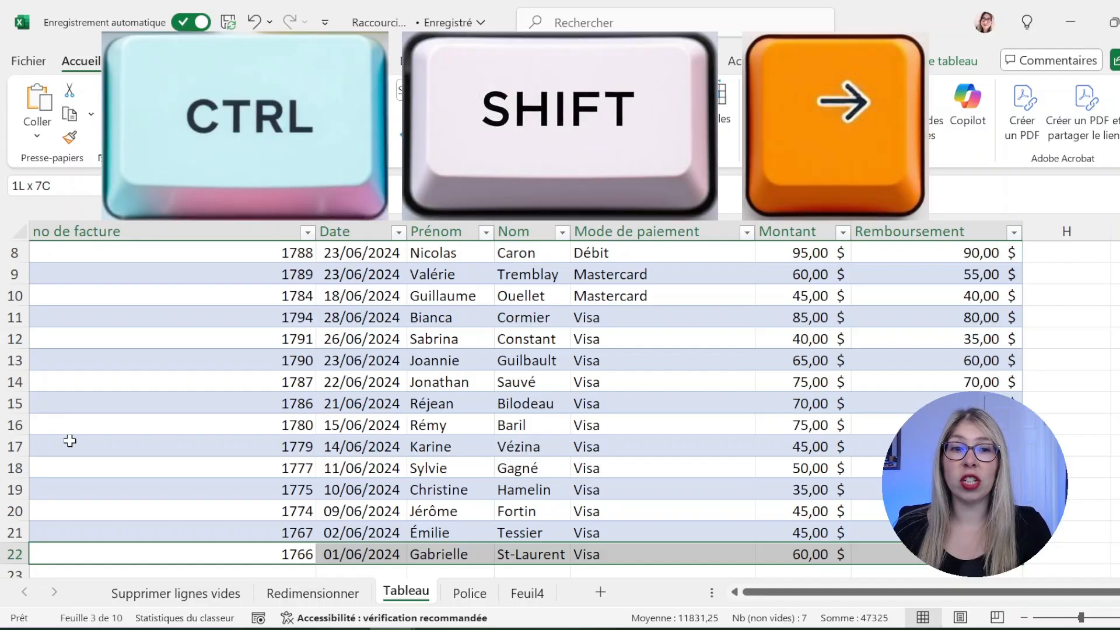
{"action": "key", "text": "ctrl+shift+Right"}
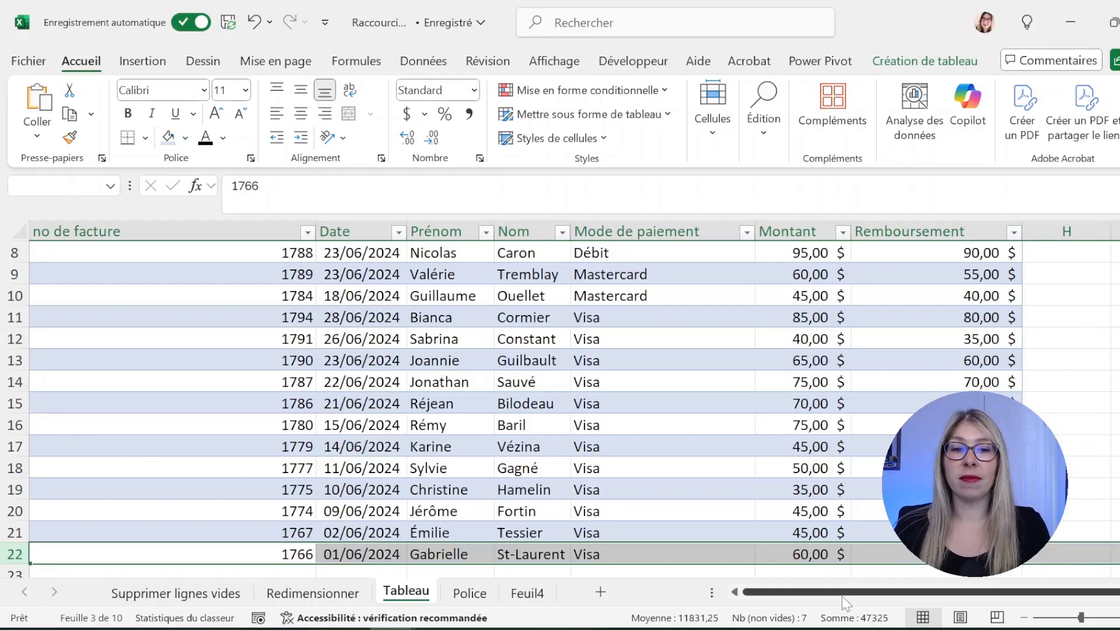
{"action": "left_click_drag", "start_coordinate": [846, 601], "coordinate": [1059, 592]}
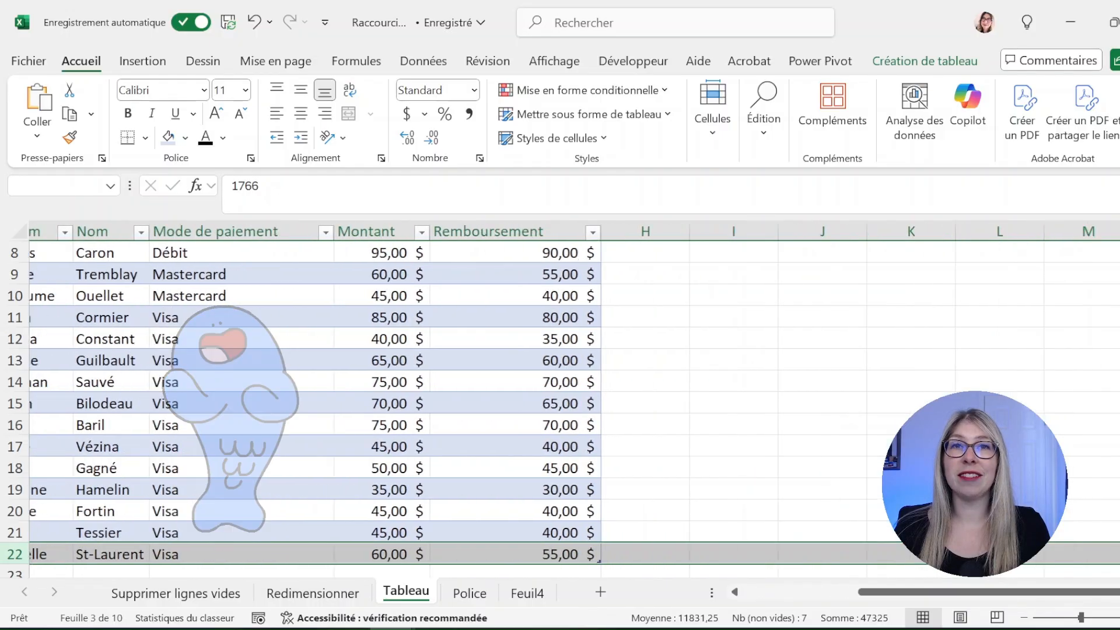
{"action": "left_click", "coordinate": [451, 290]}
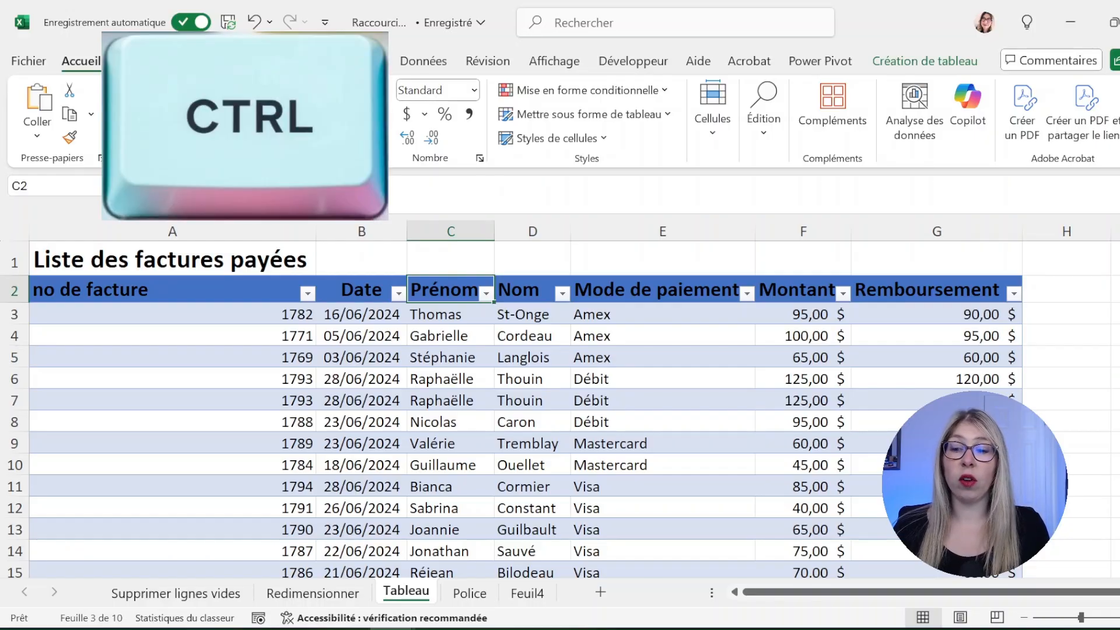
Extend the selection from C2 to row 22 and the sheet's last row, then jump back to C2
{"action": "key", "text": "ctrl+shift+Down"}
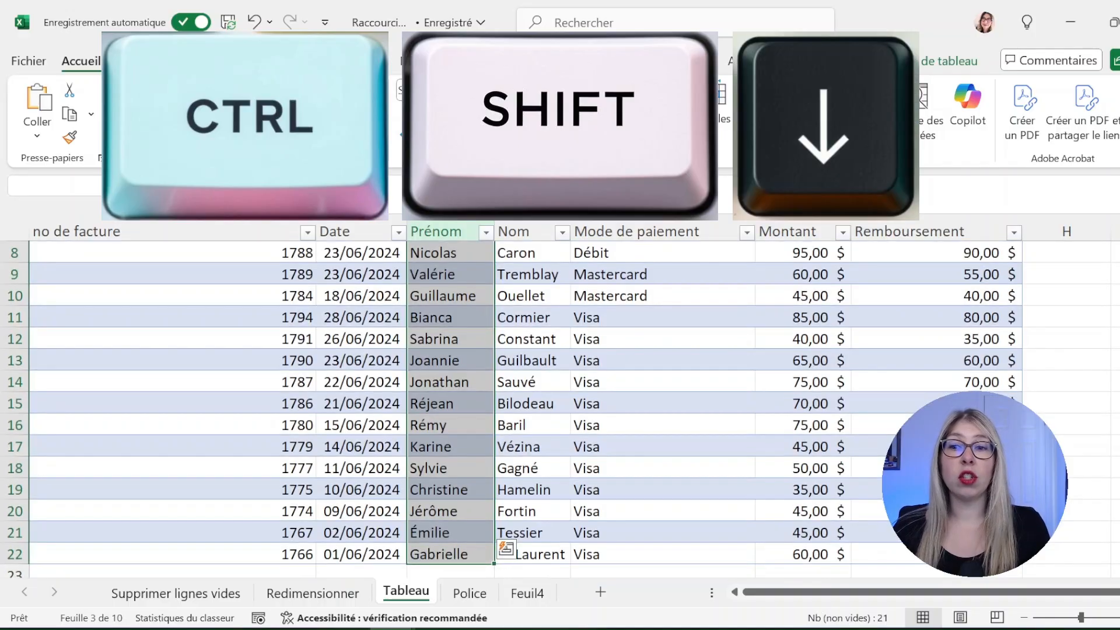
{"action": "scroll", "coordinate": [1107, 441], "scroll_direction": "down", "scroll_amount": 1}
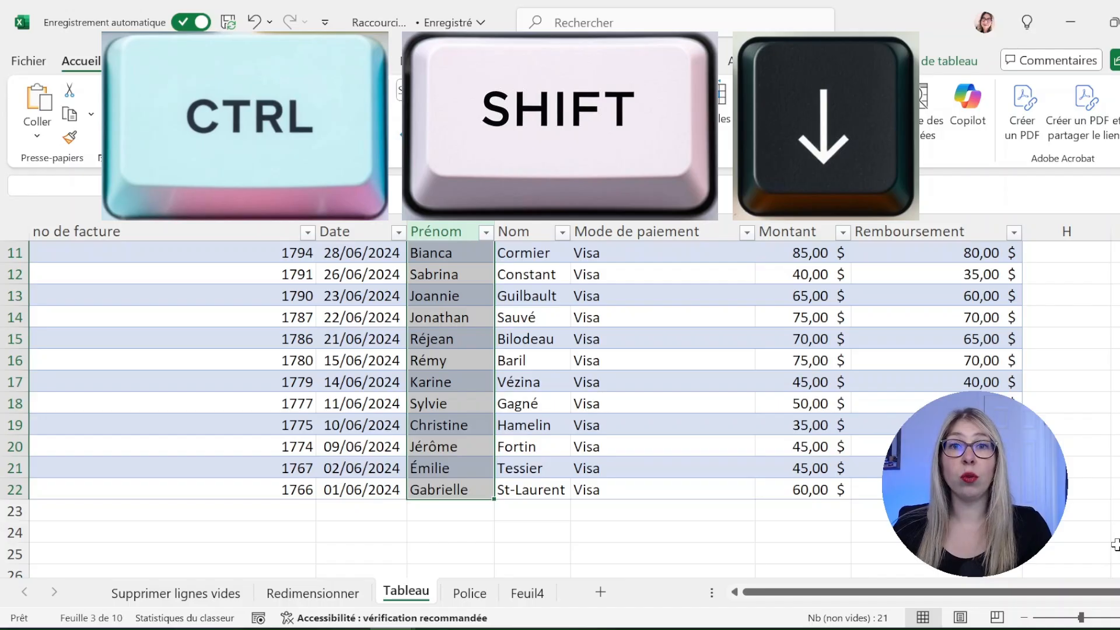
{"action": "key", "text": "ctrl+shift+Down"}
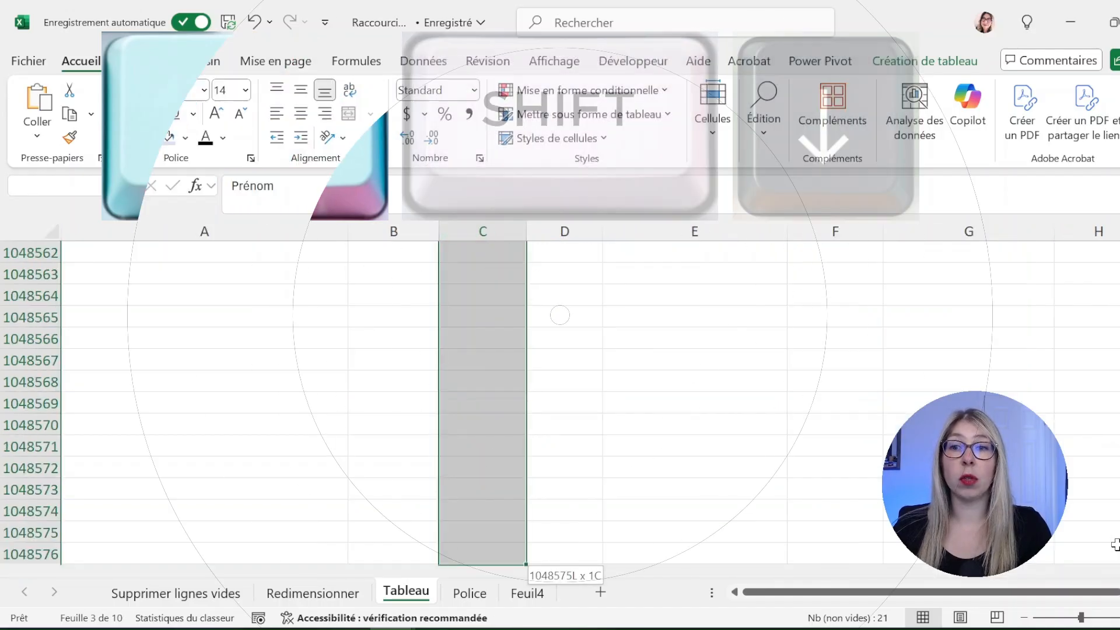
{"action": "scroll", "coordinate": [560, 315], "scroll_direction": "down", "scroll_amount": 1}
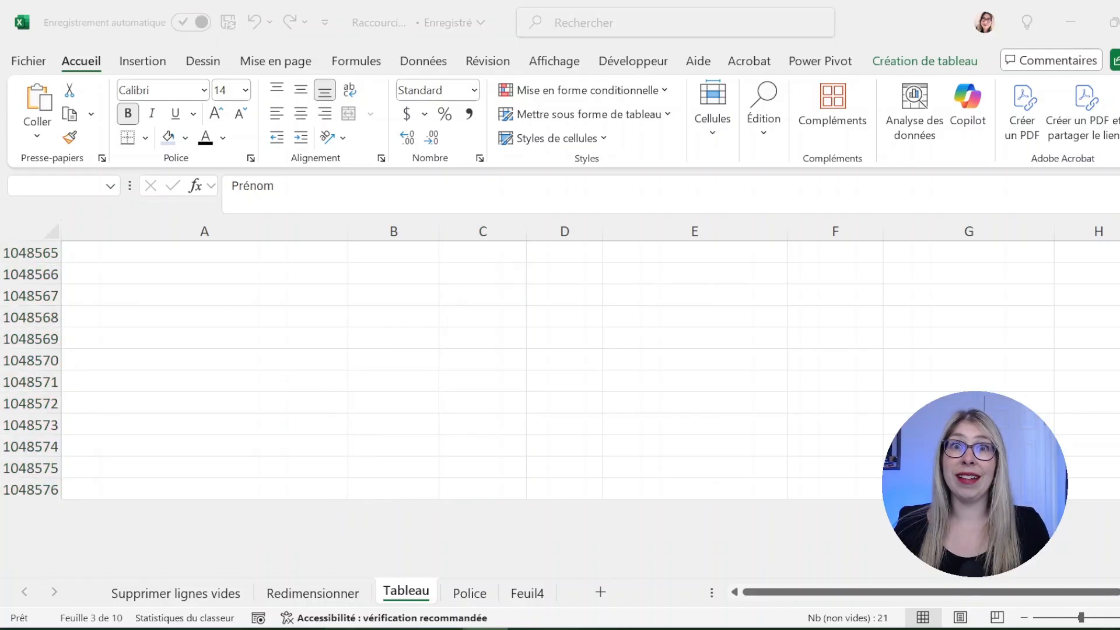
{"action": "scroll", "coordinate": [560, 373], "scroll_direction": "up", "scroll_amount": 18}
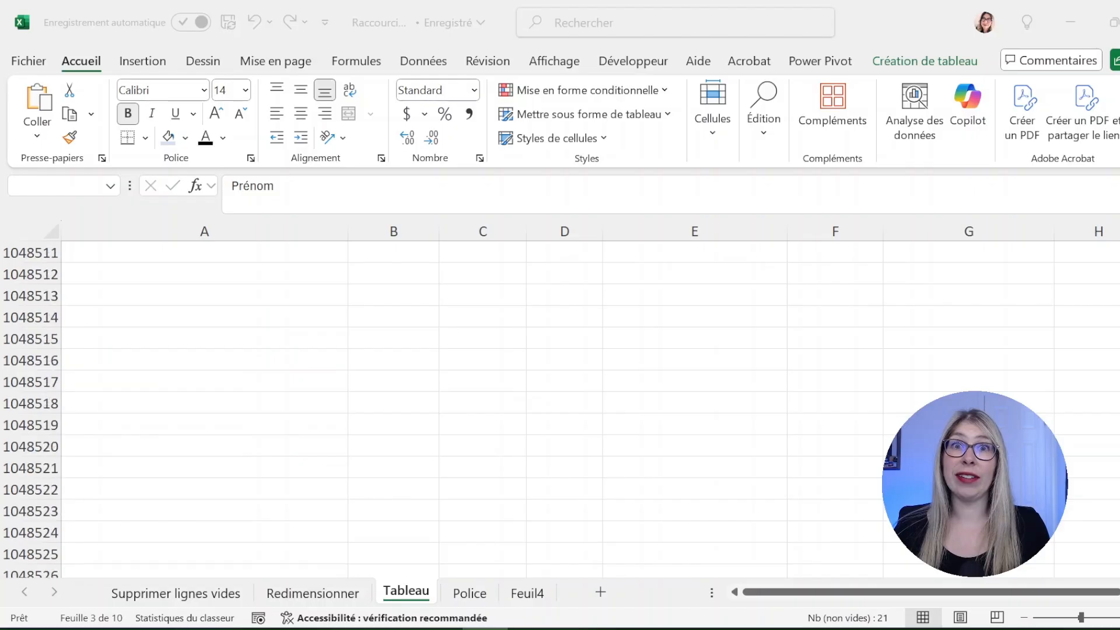
{"action": "scroll", "coordinate": [584, 277], "scroll_direction": "up", "scroll_amount": 20}
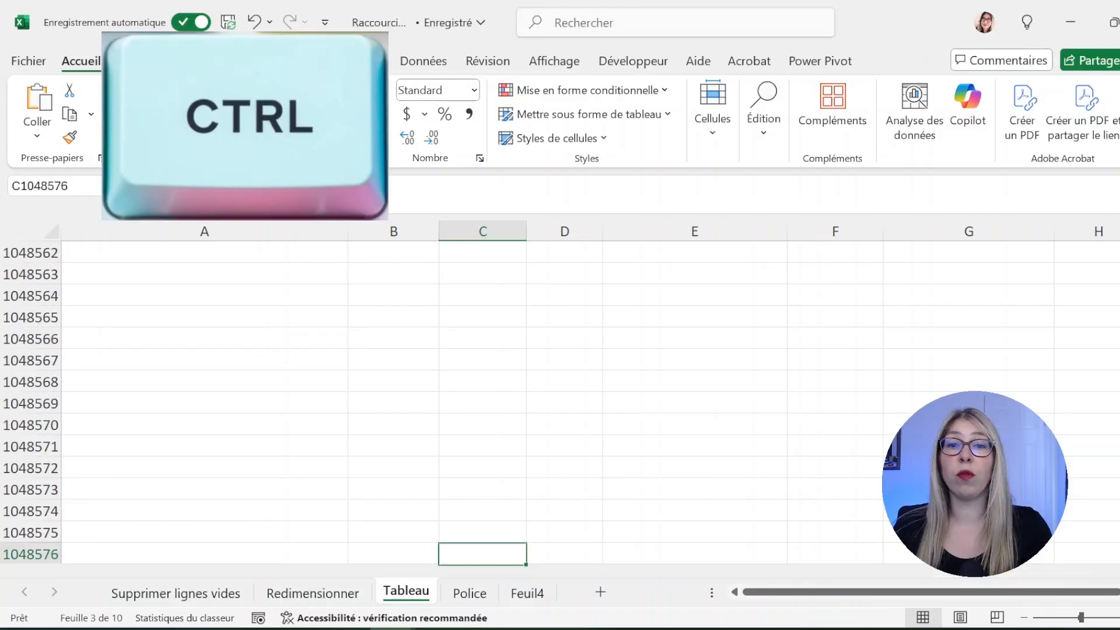
{"action": "key", "text": "ctrl+Up"}
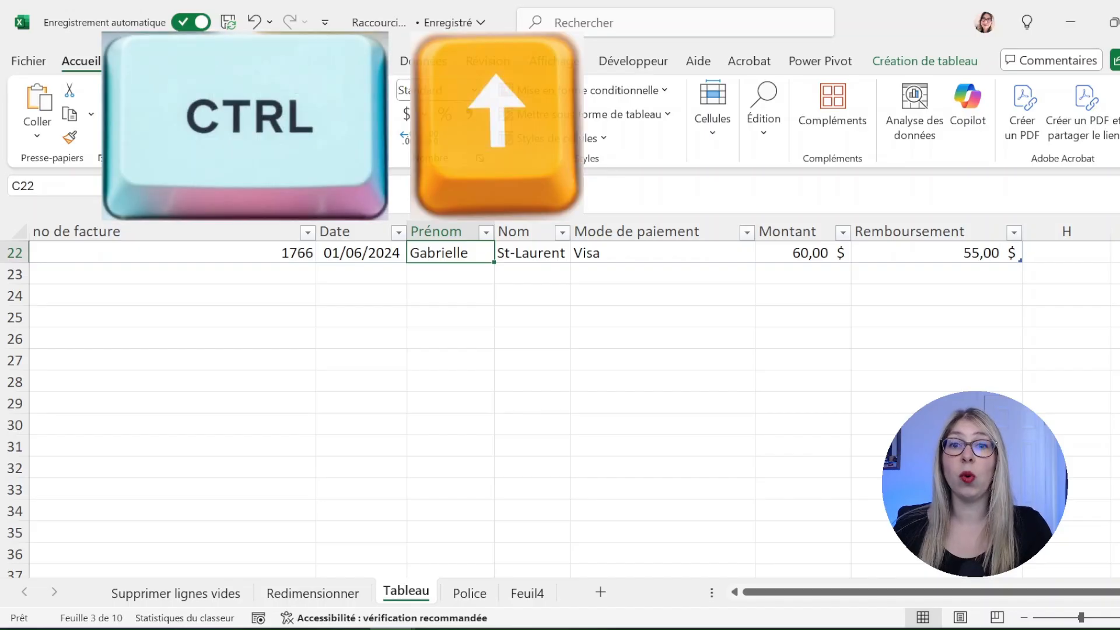
{"action": "key", "text": "ctrl+Up"}
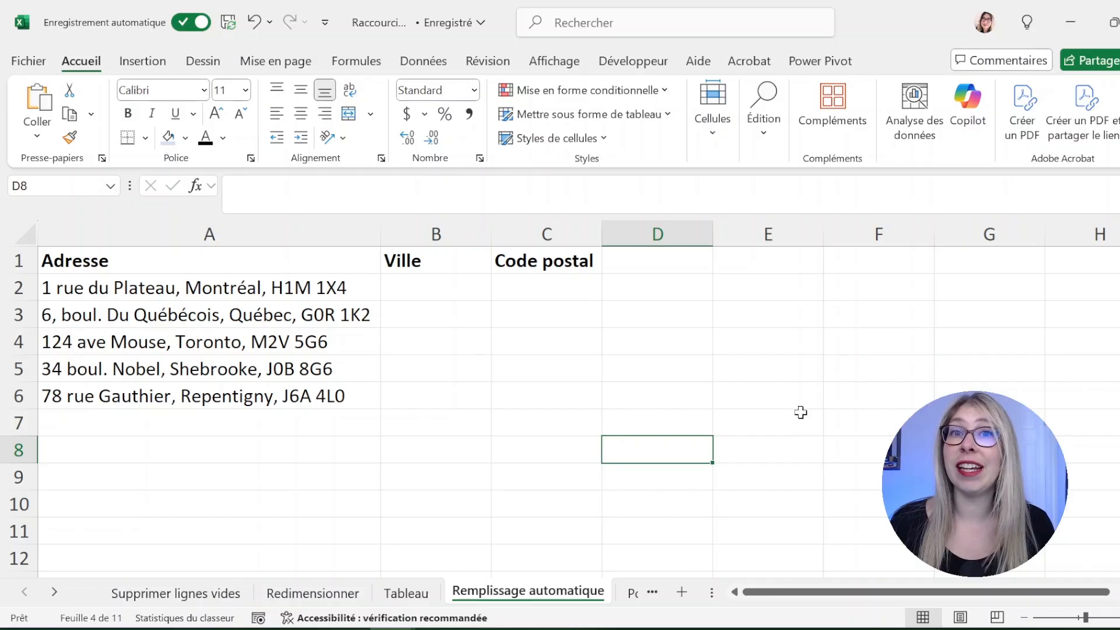
Copy Montréal and H1M 1X4 from the first address into B2 and C2
{"action": "left_click", "coordinate": [252, 290]}
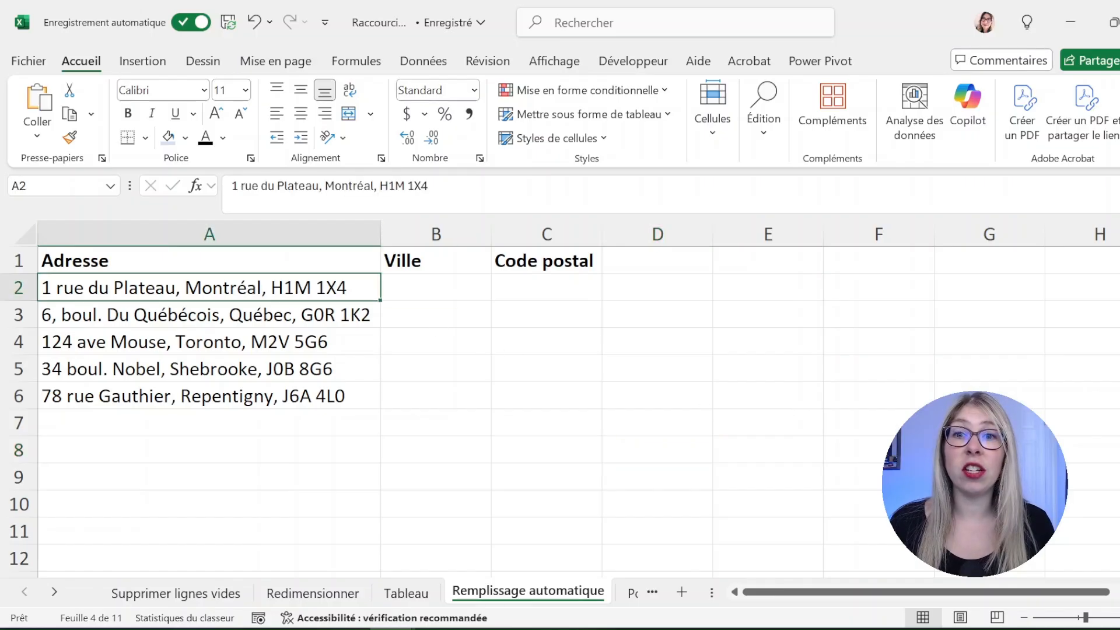
{"action": "left_click", "coordinate": [374, 185]}
{"action": "left_click_drag", "start_coordinate": [374, 185], "coordinate": [319, 186]}
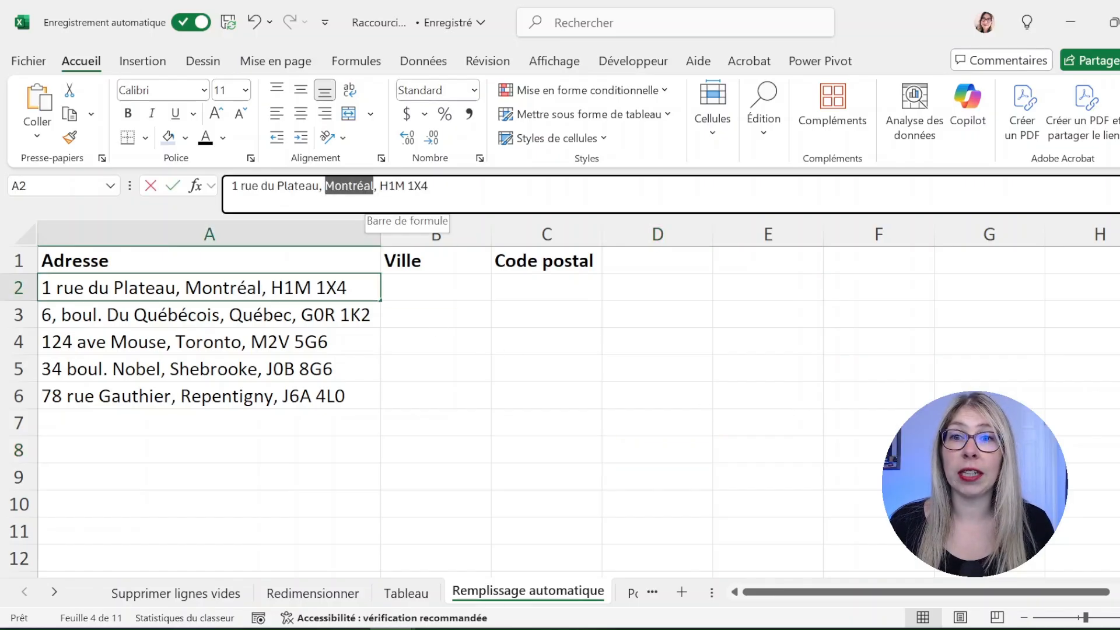
{"action": "key", "text": "ctrl+c"}
{"action": "left_click", "coordinate": [445, 286]}
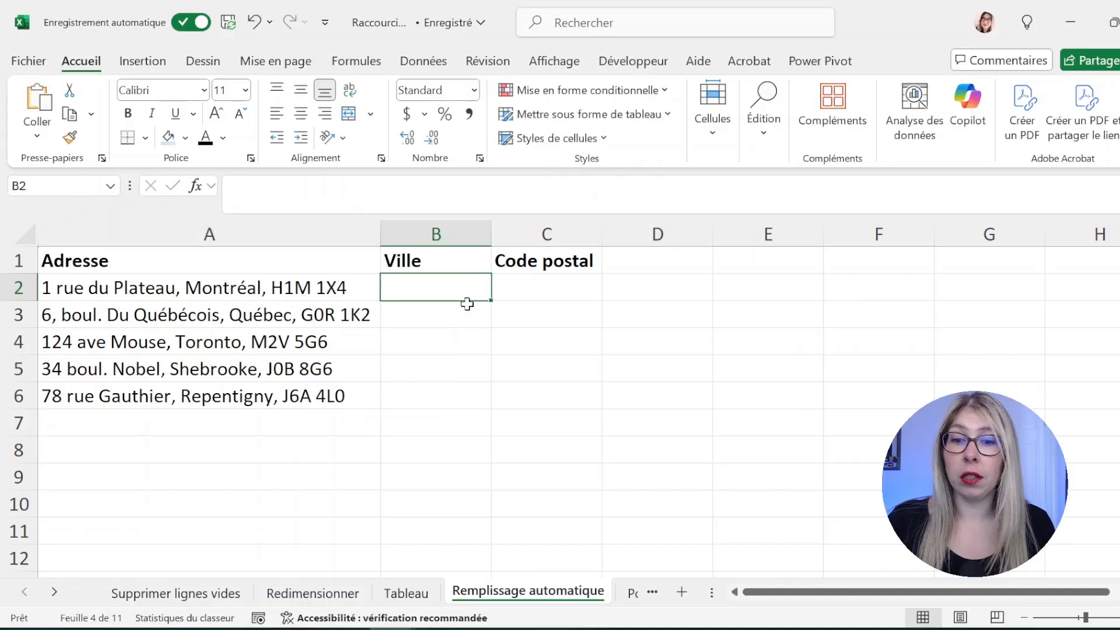
{"action": "key", "text": "ctrl+v"}
{"action": "left_click", "coordinate": [334, 294]}
{"action": "left_click_drag", "start_coordinate": [428, 186], "coordinate": [357, 186]}
{"action": "key", "text": "ctrl+c"}
{"action": "left_click", "coordinate": [547, 288]}
{"action": "key", "text": "ctrl+v"}
Copy Québec and G0R 1K2 from the second address into B3 and C3
{"action": "left_click", "coordinate": [350, 318]}
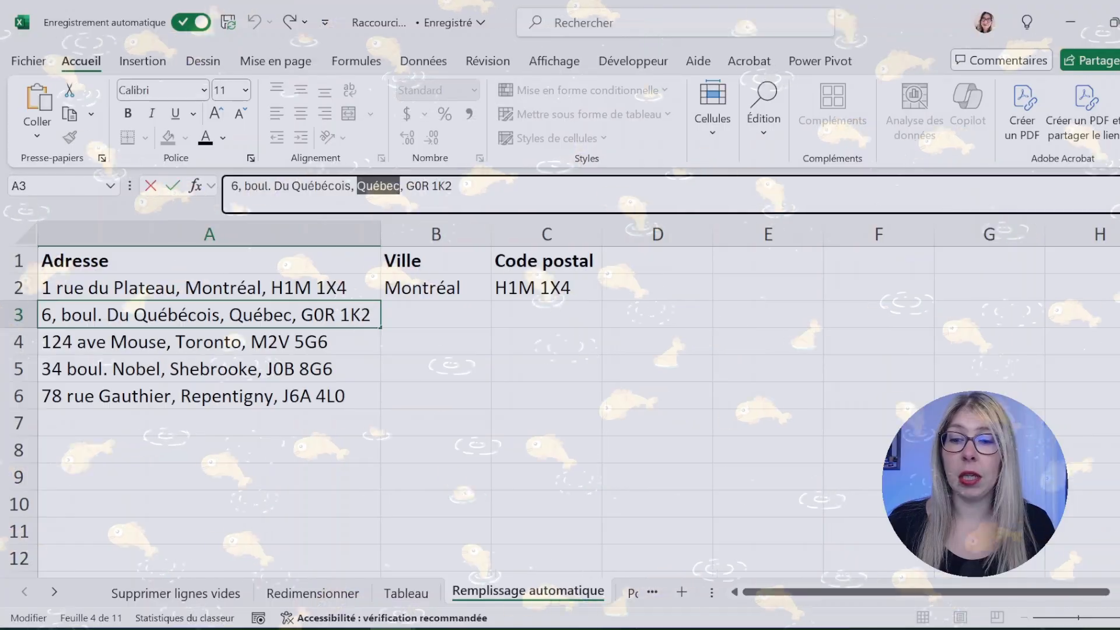
{"action": "key", "text": "ctrl+c"}
{"action": "left_click", "coordinate": [438, 315]}
{"action": "key", "text": "ctrl+v"}
{"action": "left_click", "coordinate": [350, 315]}
{"action": "left_click_drag", "start_coordinate": [452, 185], "coordinate": [407, 186]}
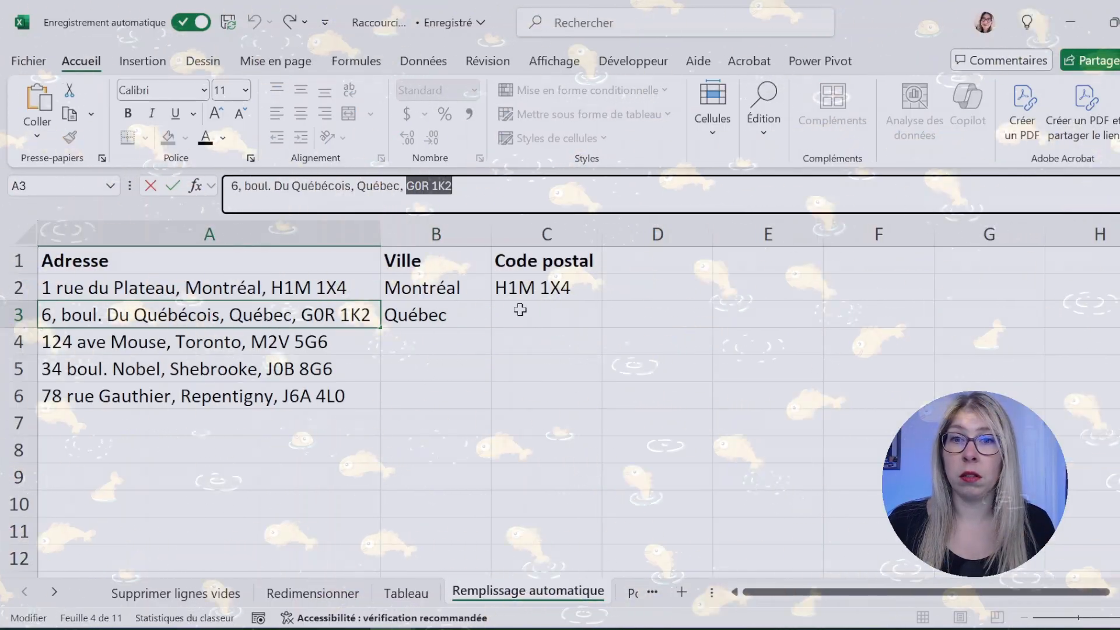
{"action": "key", "text": "ctrl+c"}
{"action": "left_click", "coordinate": [520, 310]}
{"action": "key", "text": "ctrl+v"}
{"action": "left_click", "coordinate": [782, 394]}
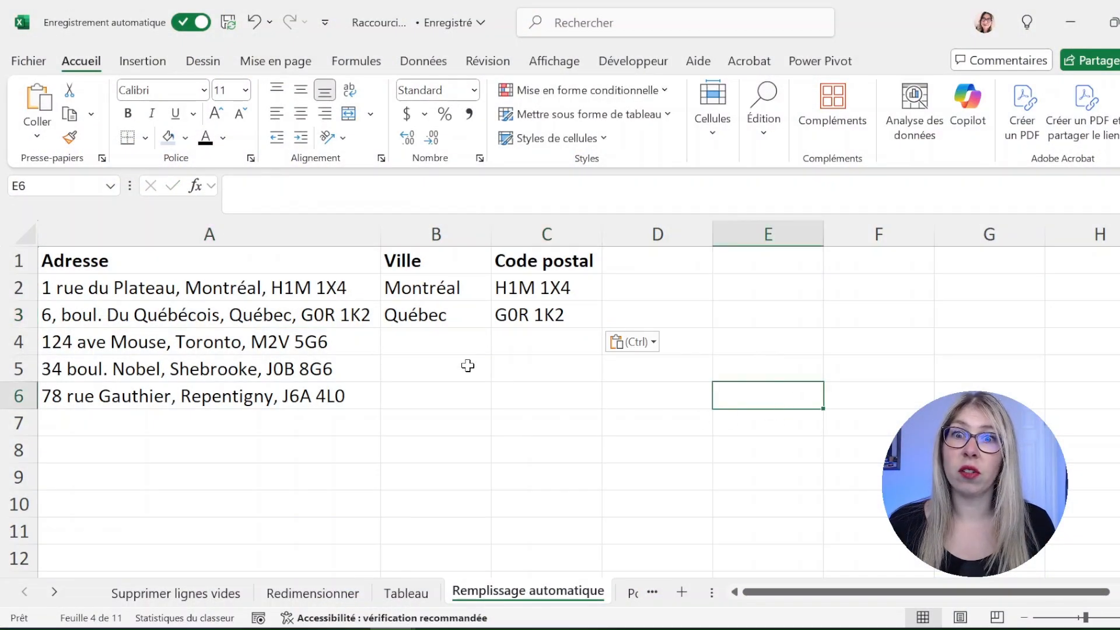
Flash fill the remaining cities in B4:B6 and postal codes in C4:C6 with Ctrl+E
{"action": "left_click", "coordinate": [469, 346]}
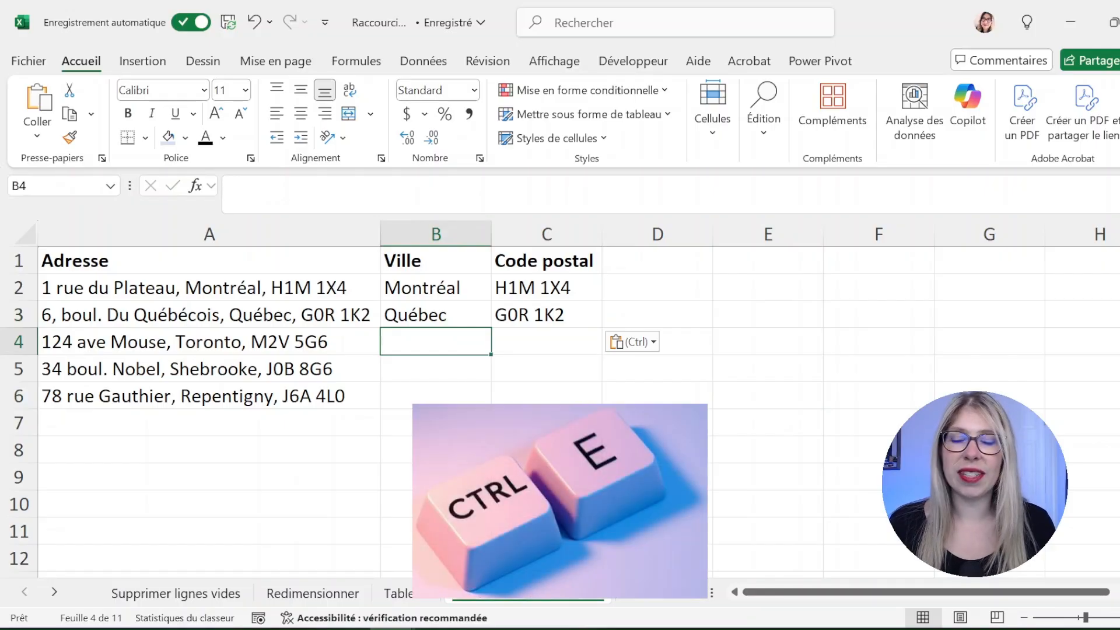
{"action": "key", "text": "ctrl+e"}
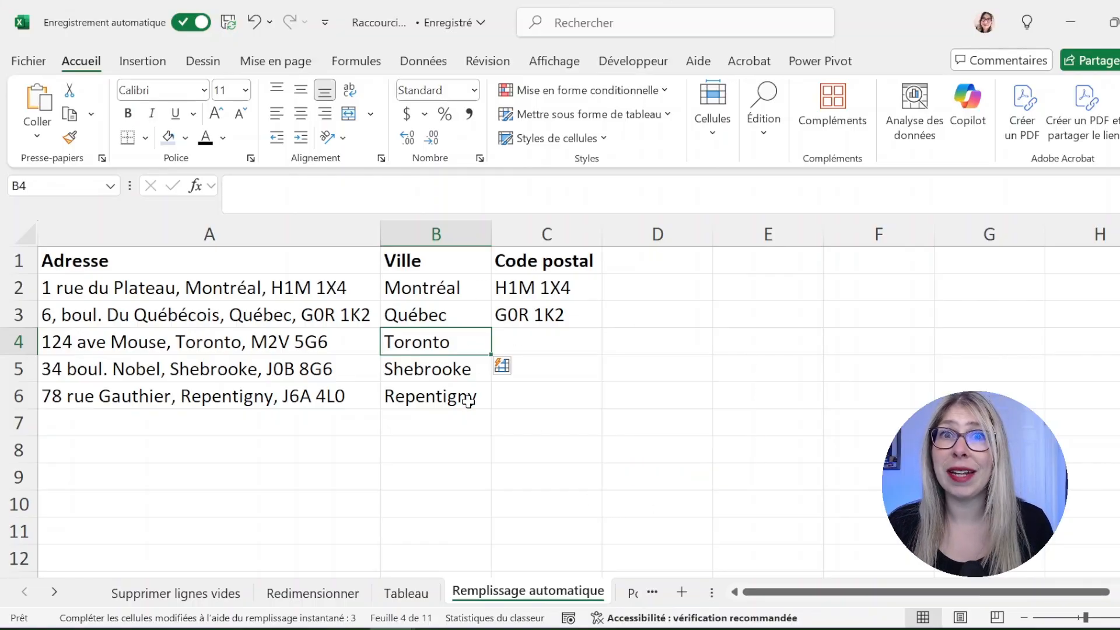
{"action": "left_click", "coordinate": [575, 345]}
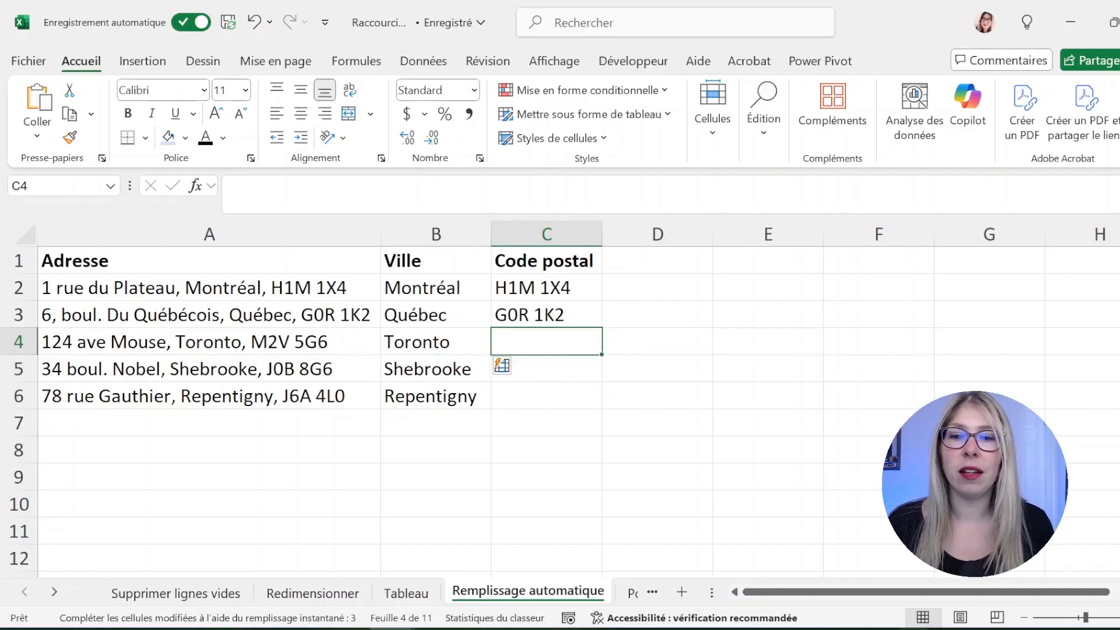
{"action": "key", "text": "ctrl+e"}
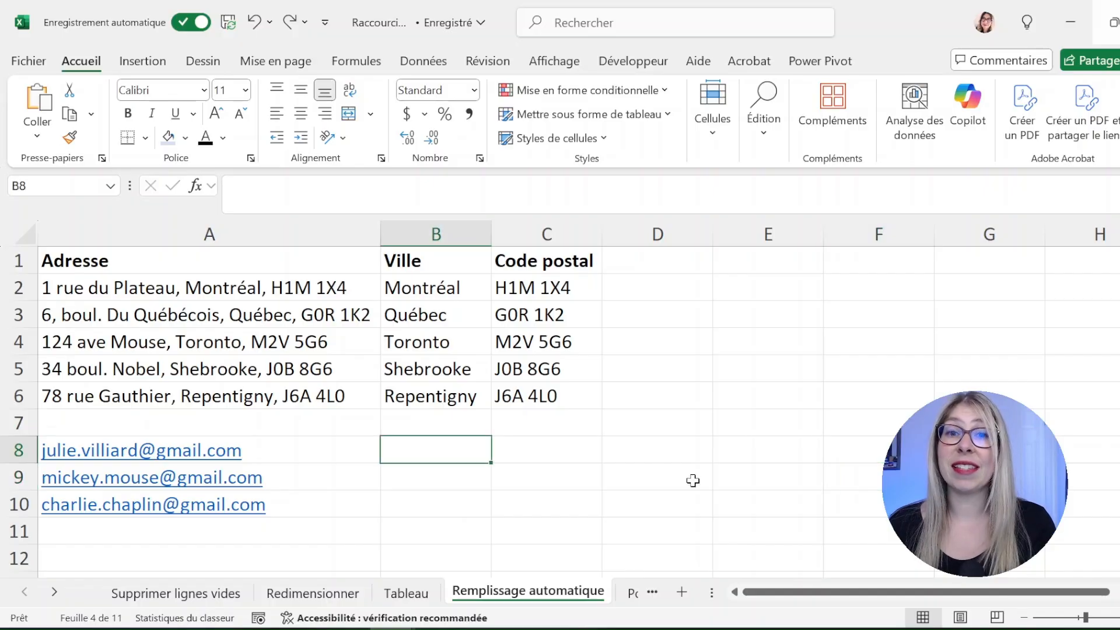
{"action": "key", "text": "Tab"}
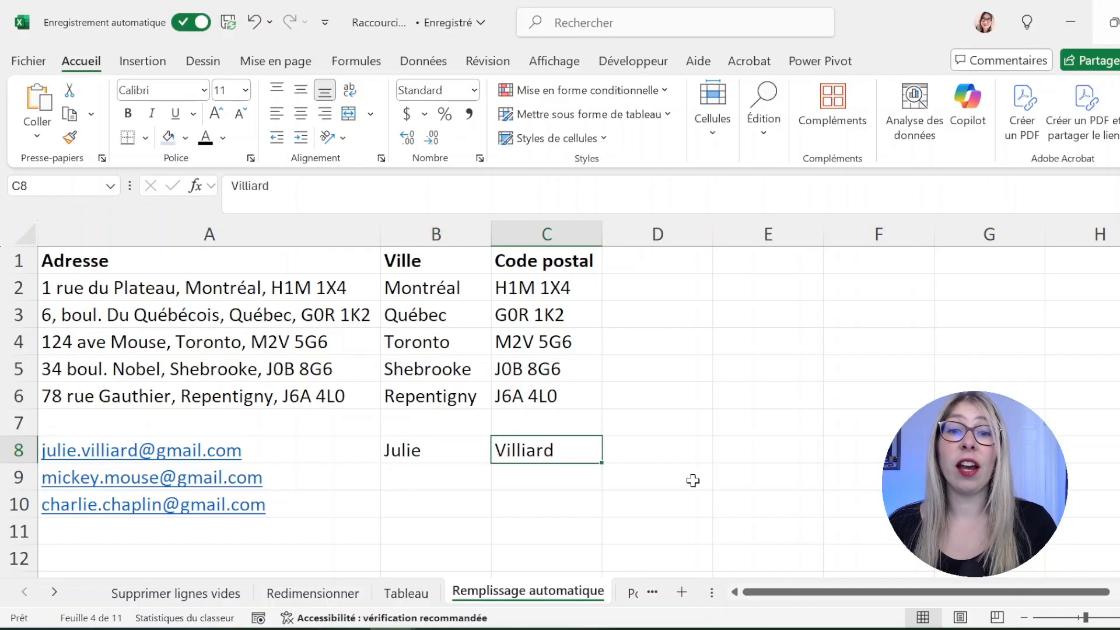
{"action": "left_click", "coordinate": [476, 484]}
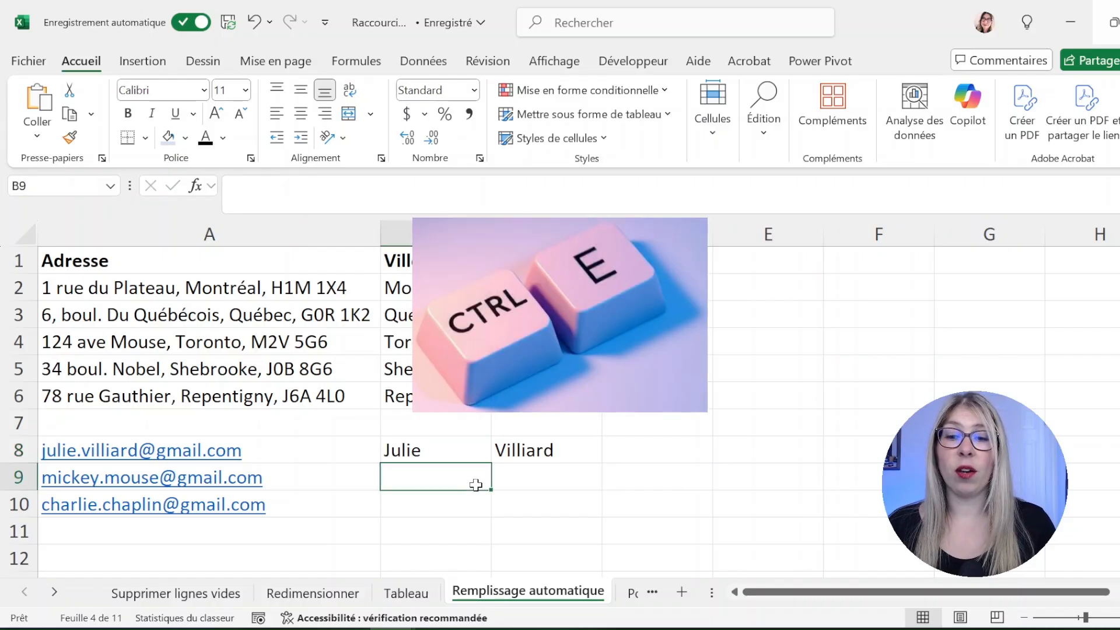
{"action": "key", "text": "ctrl+e"}
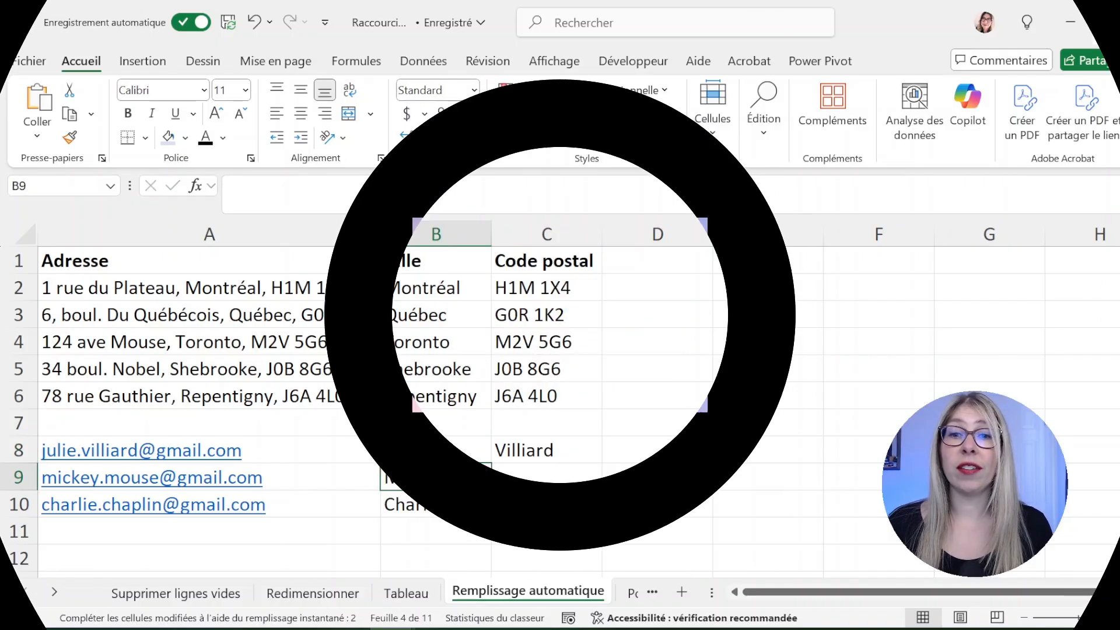
{"action": "left_click", "coordinate": [569, 481]}
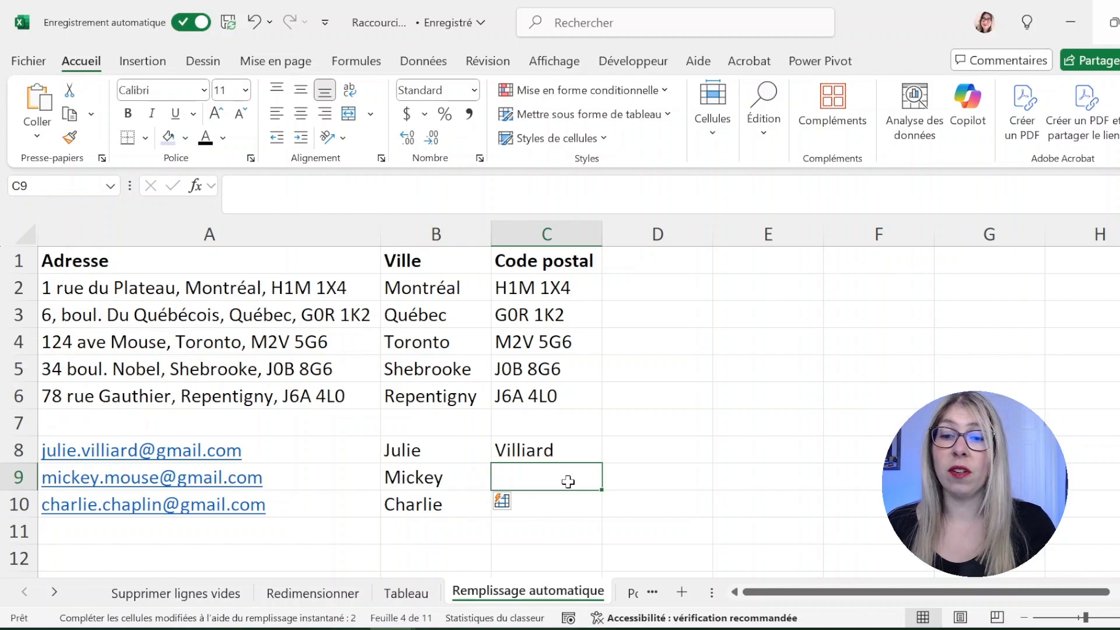
{"action": "key", "text": "ctrl+e"}
{"action": "left_click", "coordinate": [671, 486]}
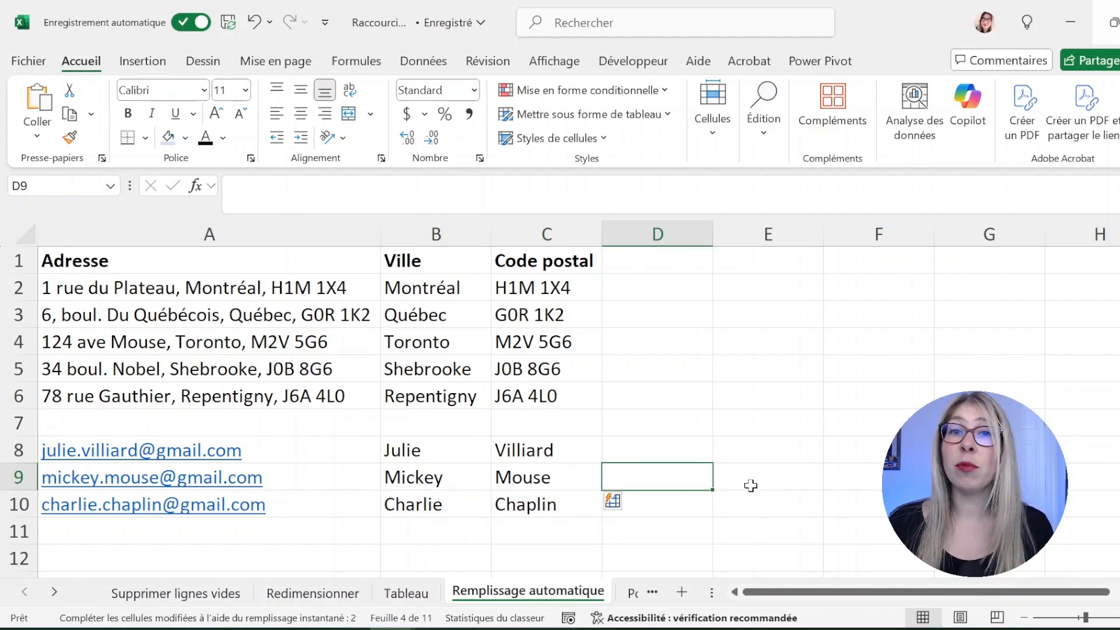